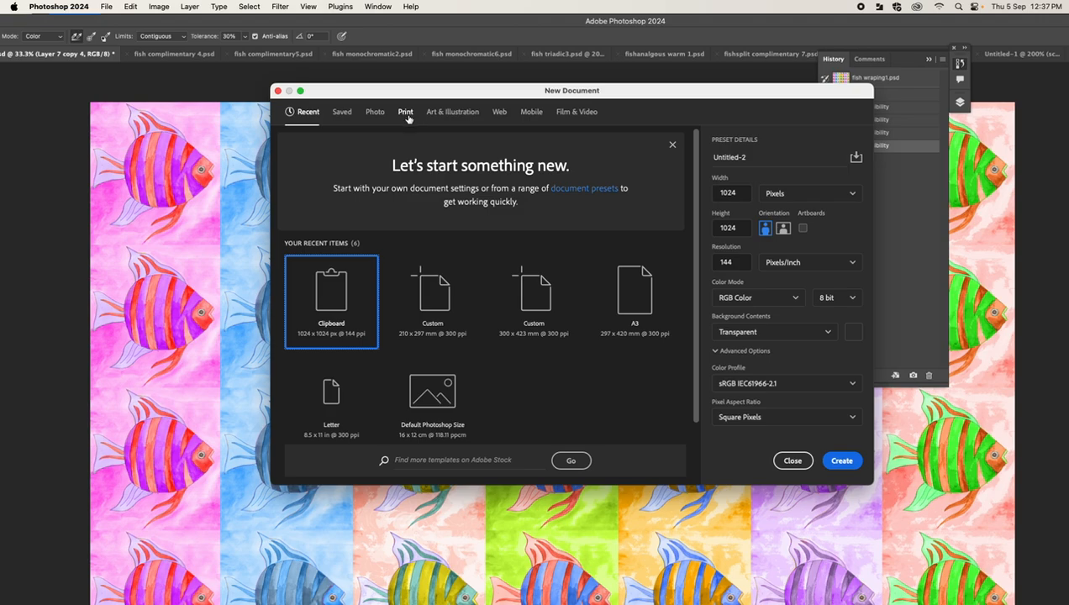
Create a new A4 print document at 300 ppi with transparent background contents.
click(406, 115)
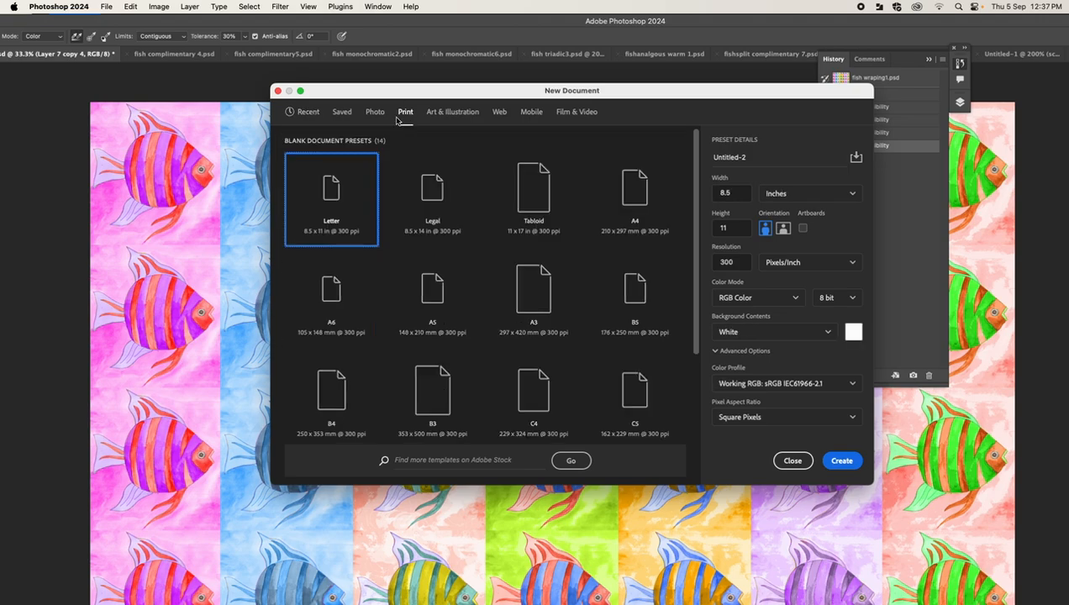
click(623, 200)
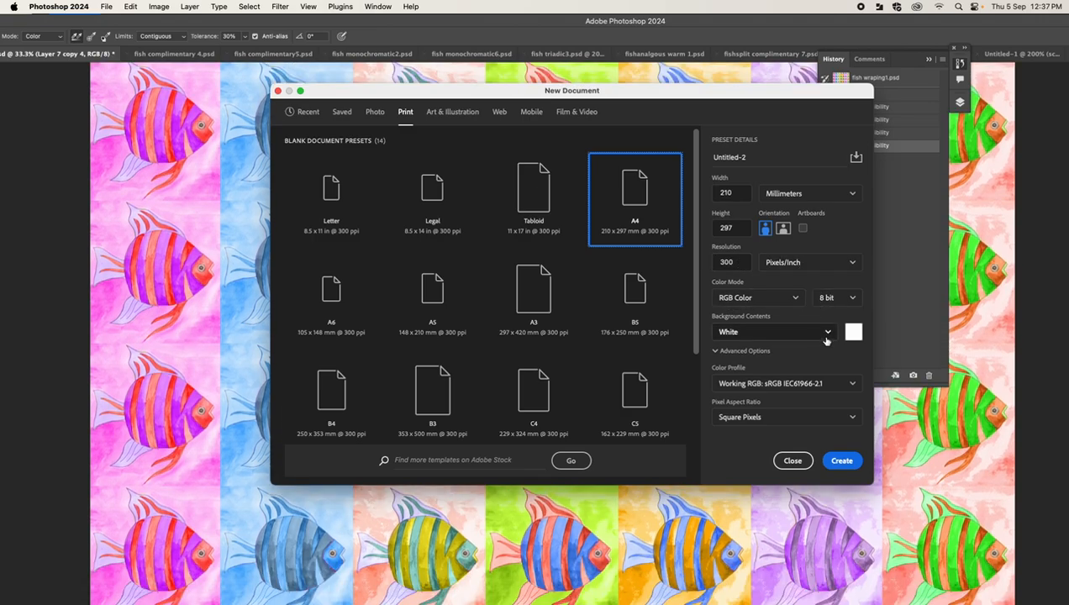
click(827, 332)
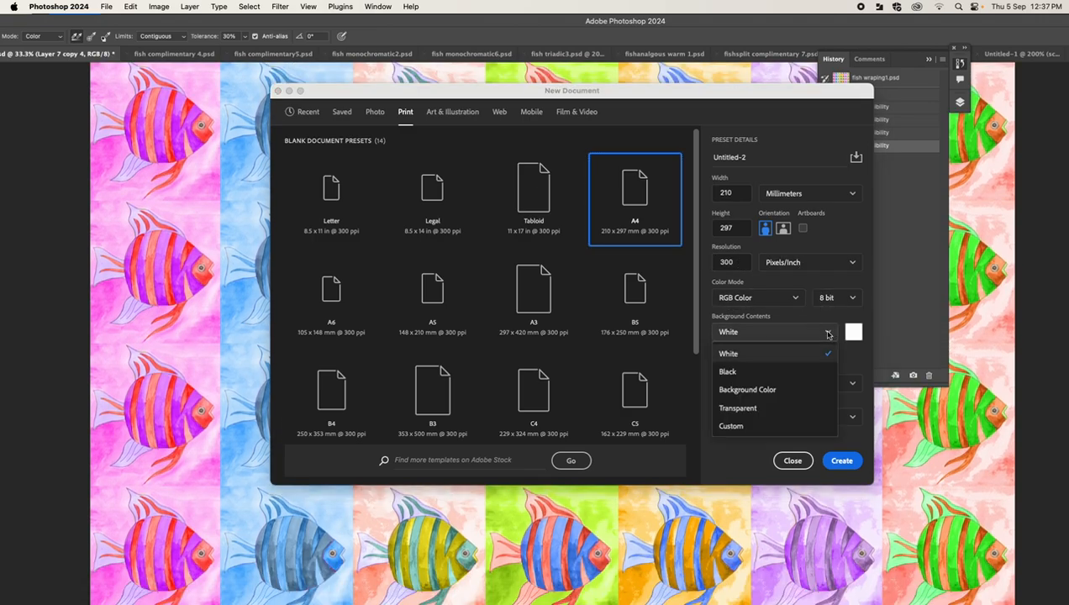
click(745, 410)
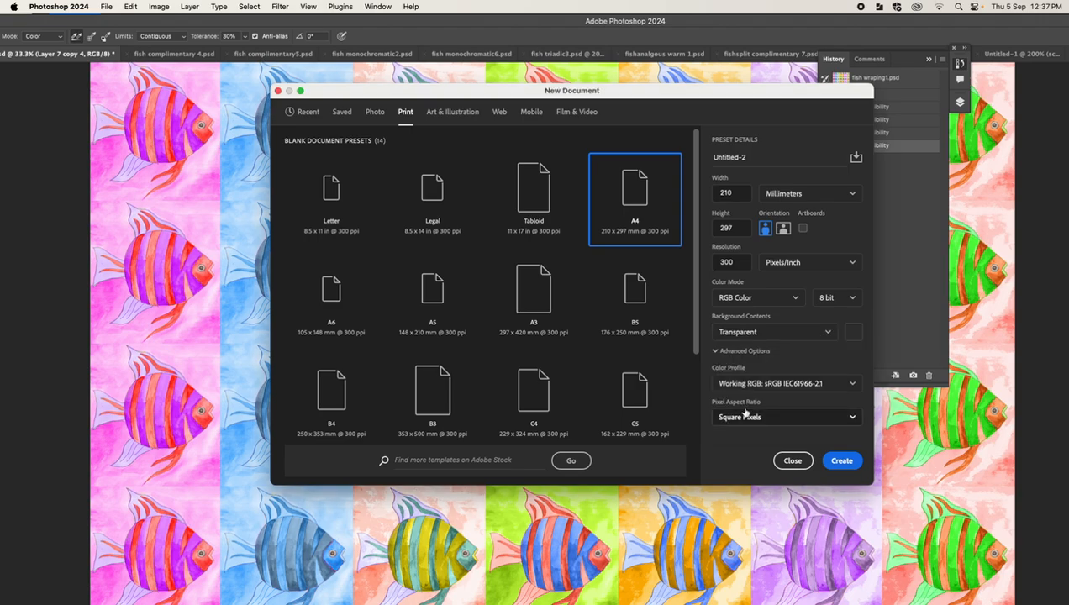
click(841, 461)
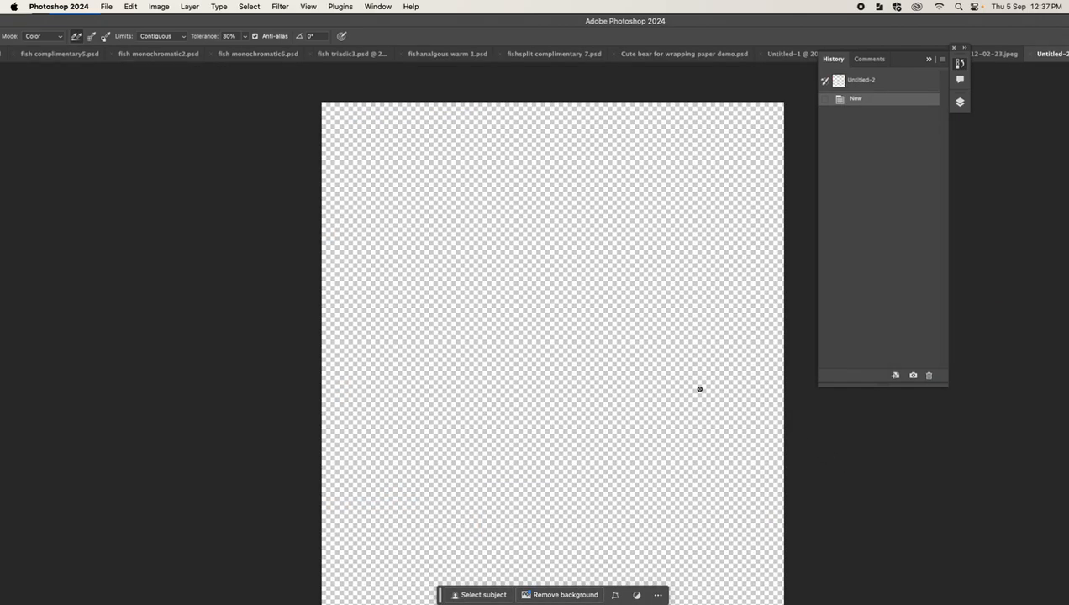
mouse_move(69, 18)
mouse_down()
mouse_move(148, 12)
mouse_move(72, 5)
mouse_up()
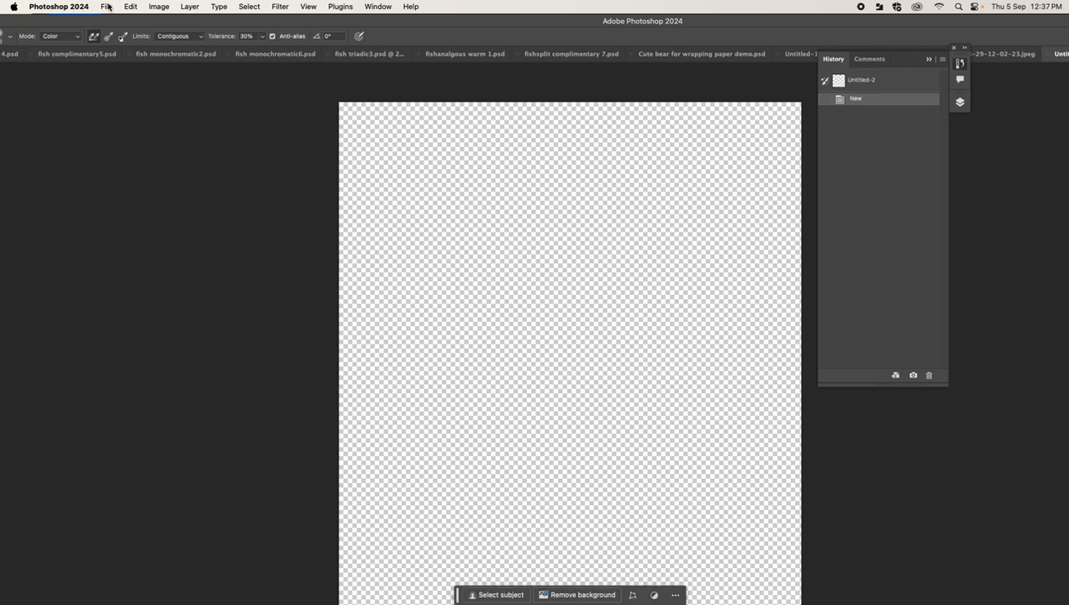
click(116, 584)
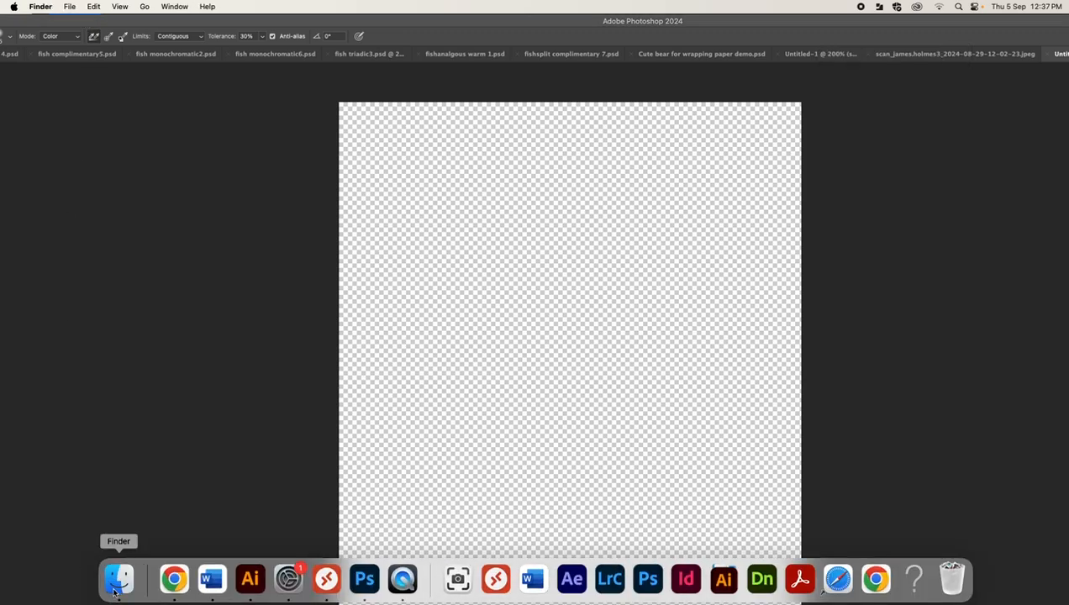
drag(343, 123, 141, 118)
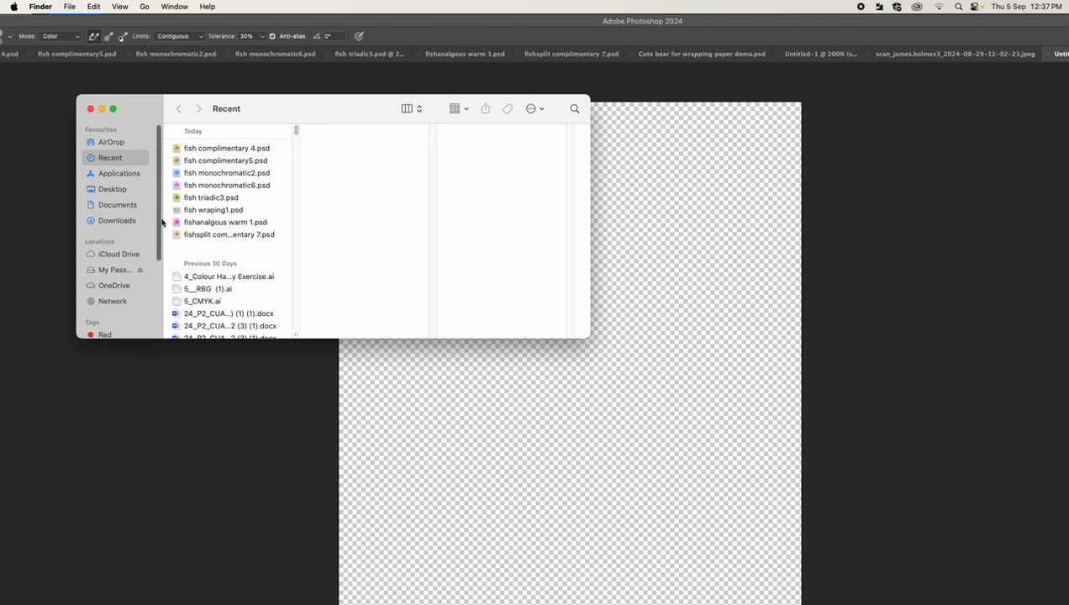
click(105, 188)
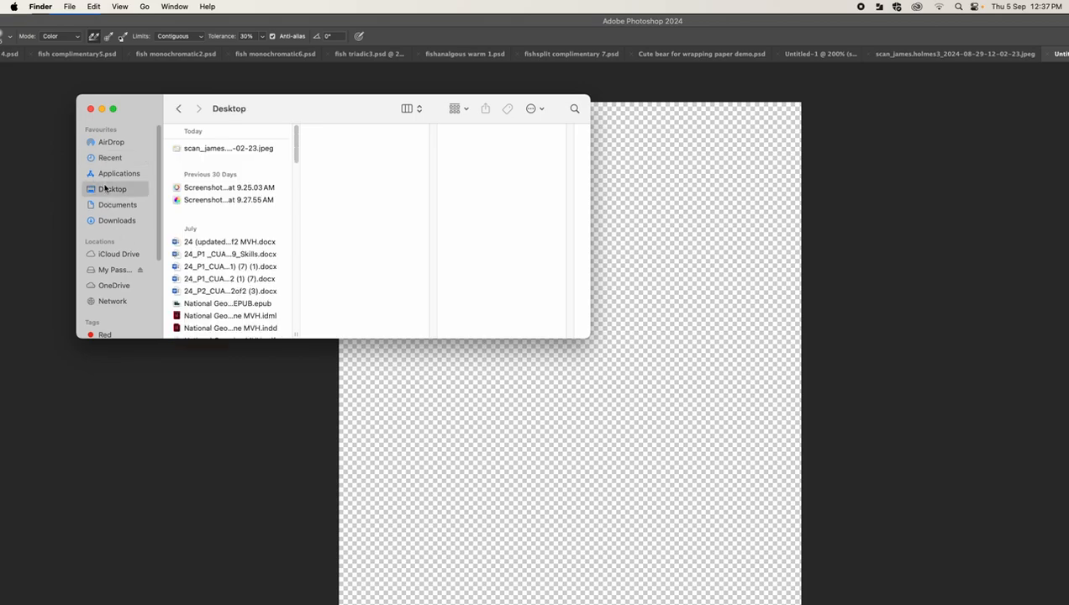
click(176, 148)
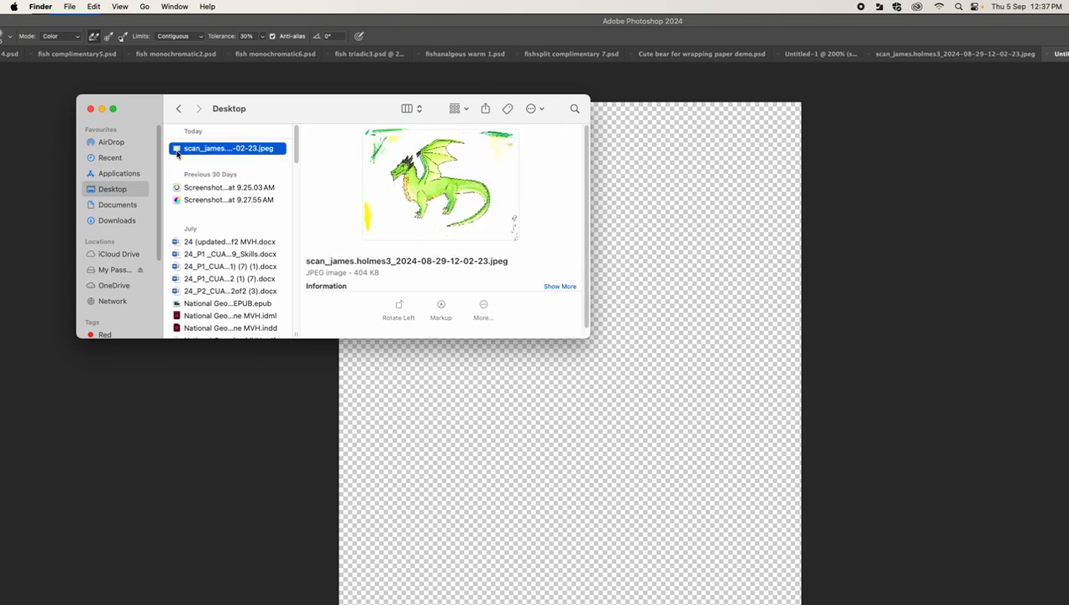
drag(176, 149, 500, 418)
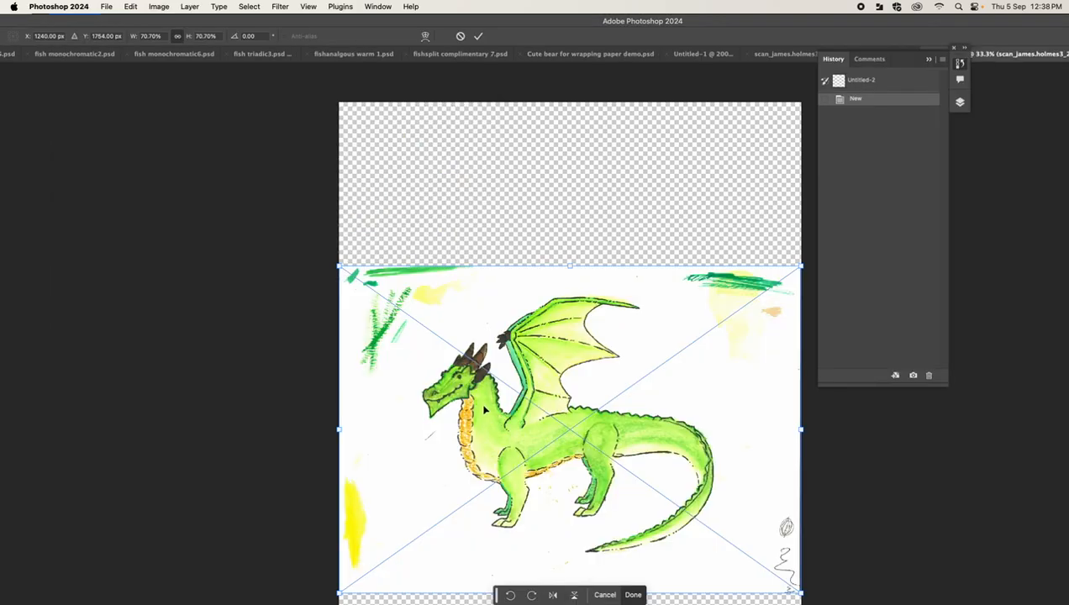
click(107, 7)
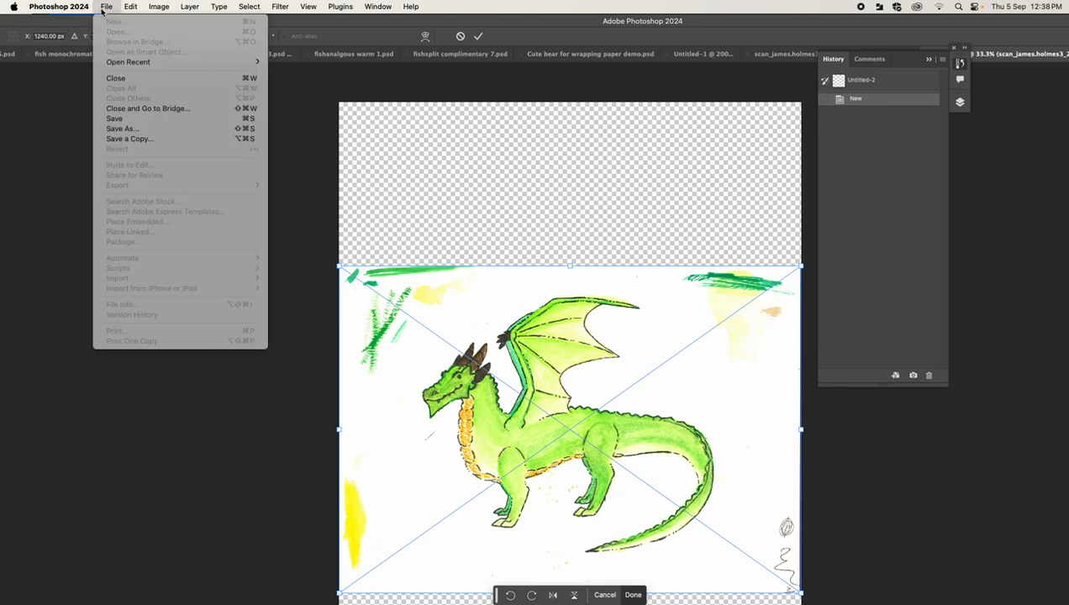
click(411, 294)
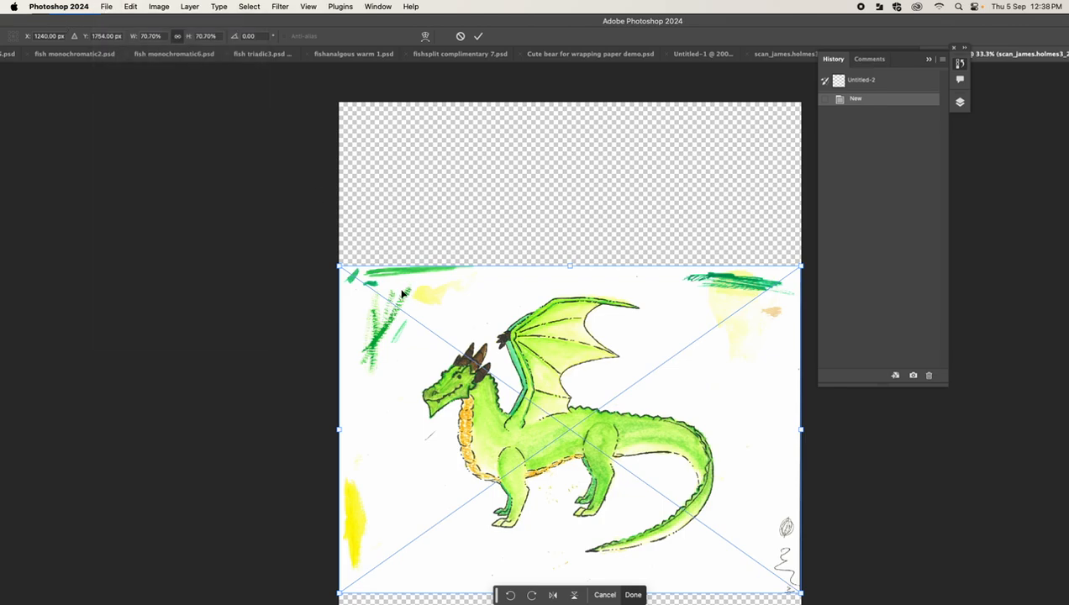
key(Escape)
Place the scanned dragon JPEG from the Desktop folder as a linked file and move it up the page.
click(105, 6)
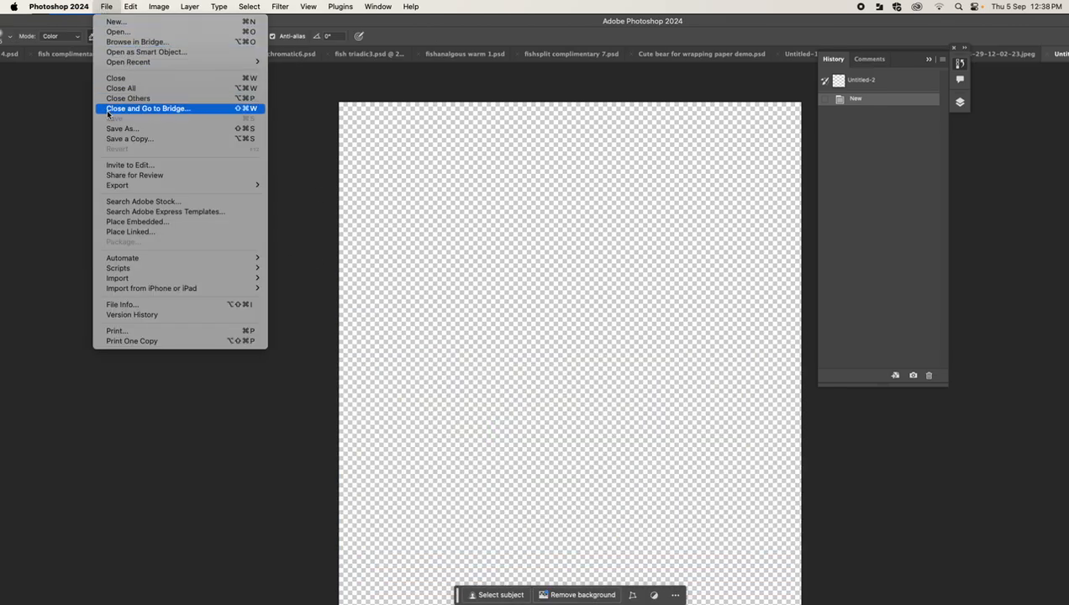
click(128, 232)
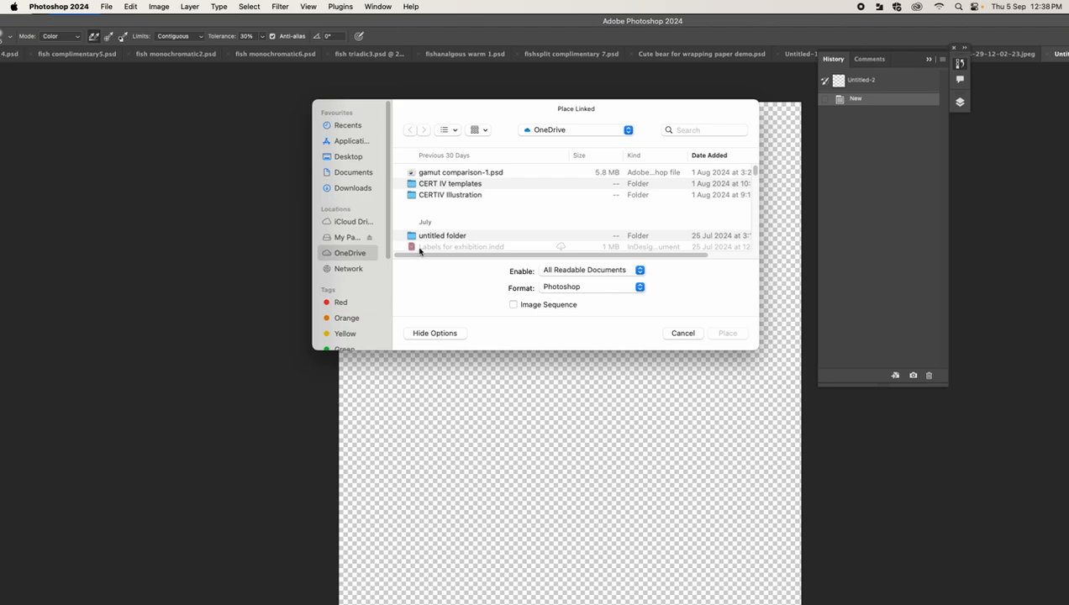
click(346, 156)
click(431, 174)
click(727, 332)
drag(546, 313, 530, 194)
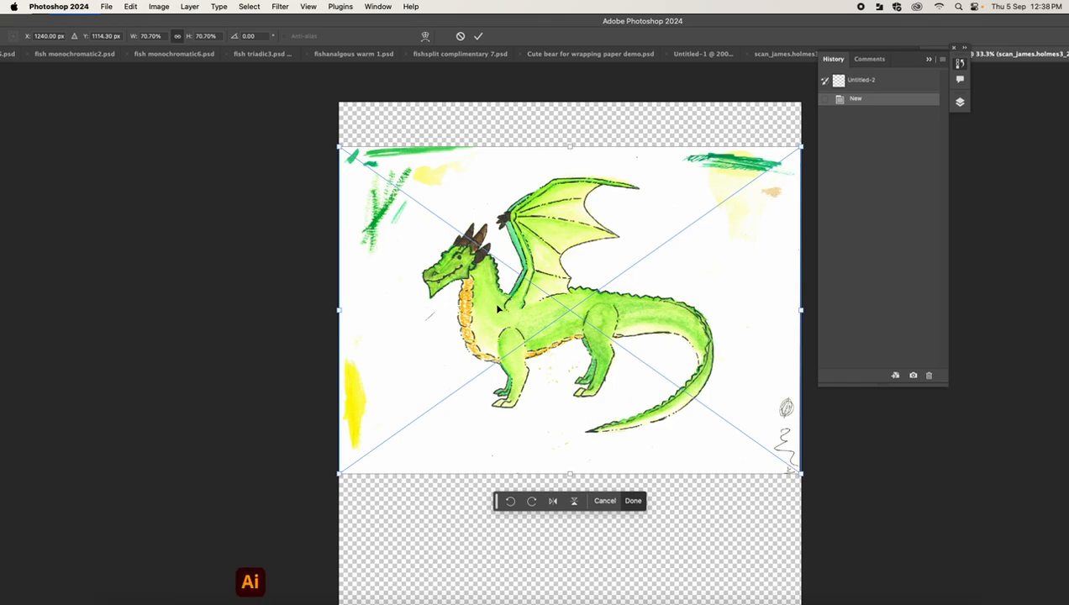
Show the Layers panel and detach it as a floating panel beside the page.
click(380, 6)
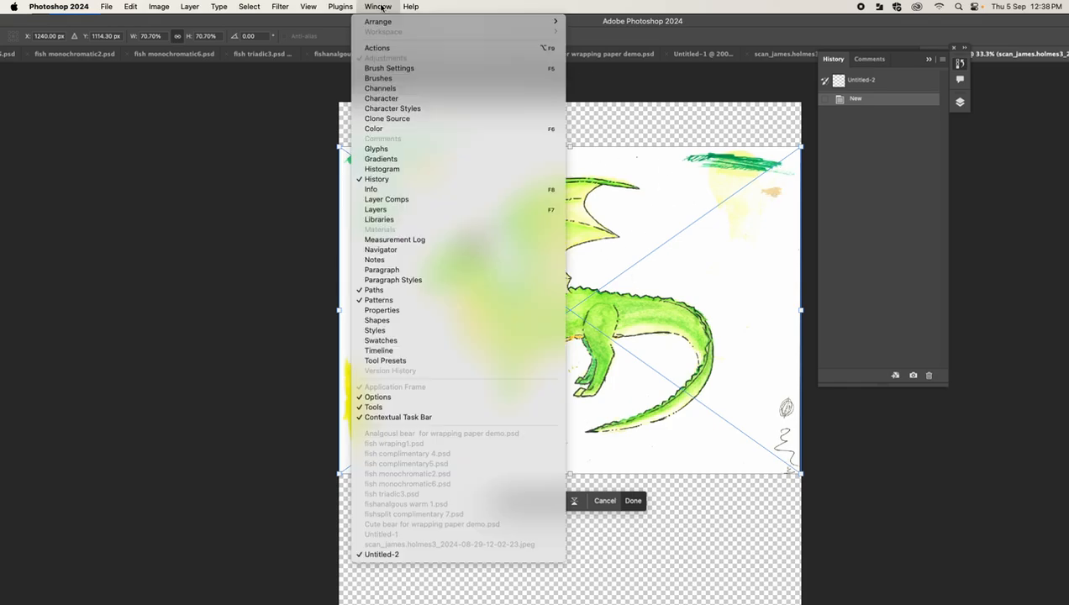
click(391, 211)
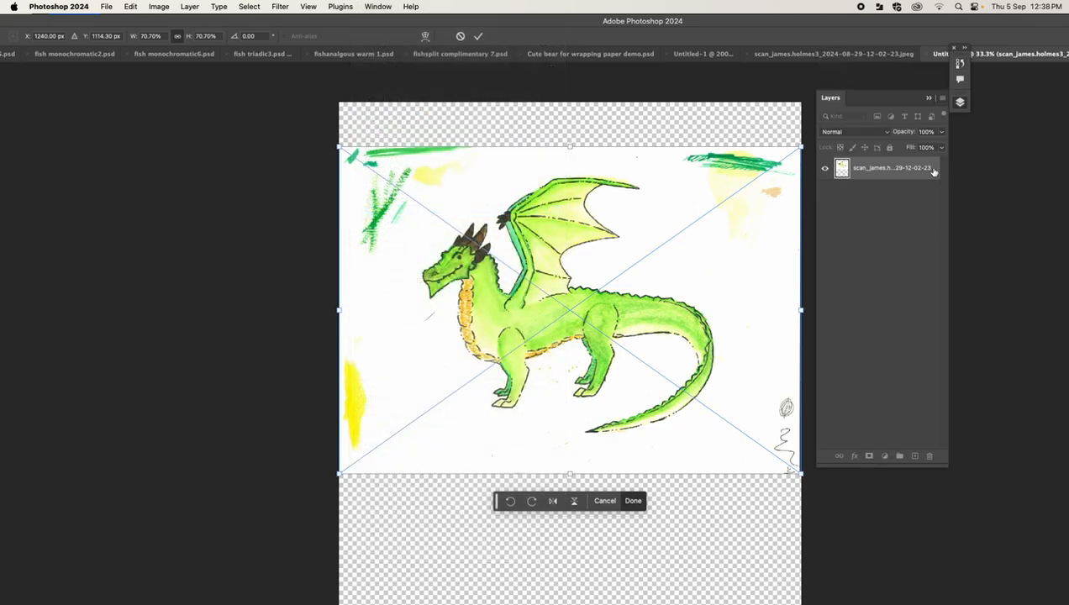
drag(861, 98, 847, 78)
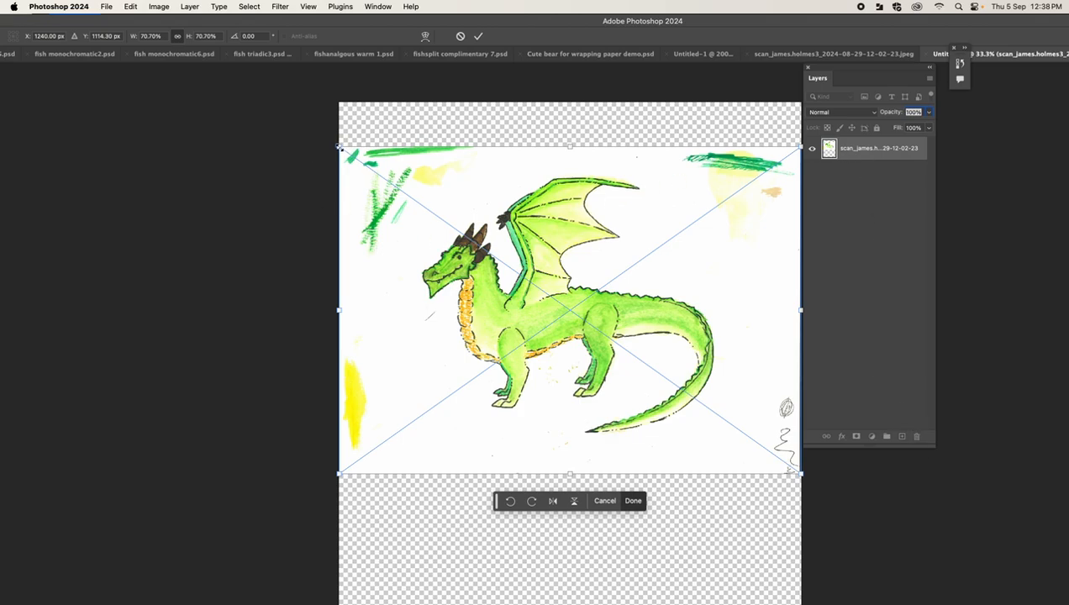
Scale the placed dragon scan to about 69.22%, align it with the page's left edge and commit the transform.
drag(344, 148, 323, 196)
drag(531, 260, 515, 261)
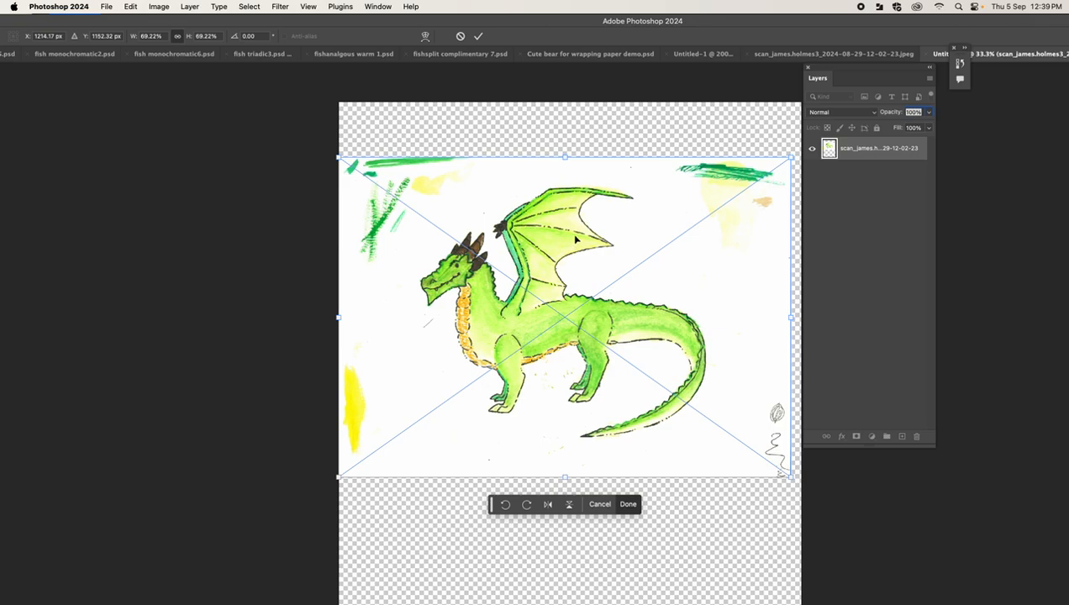
key(Return)
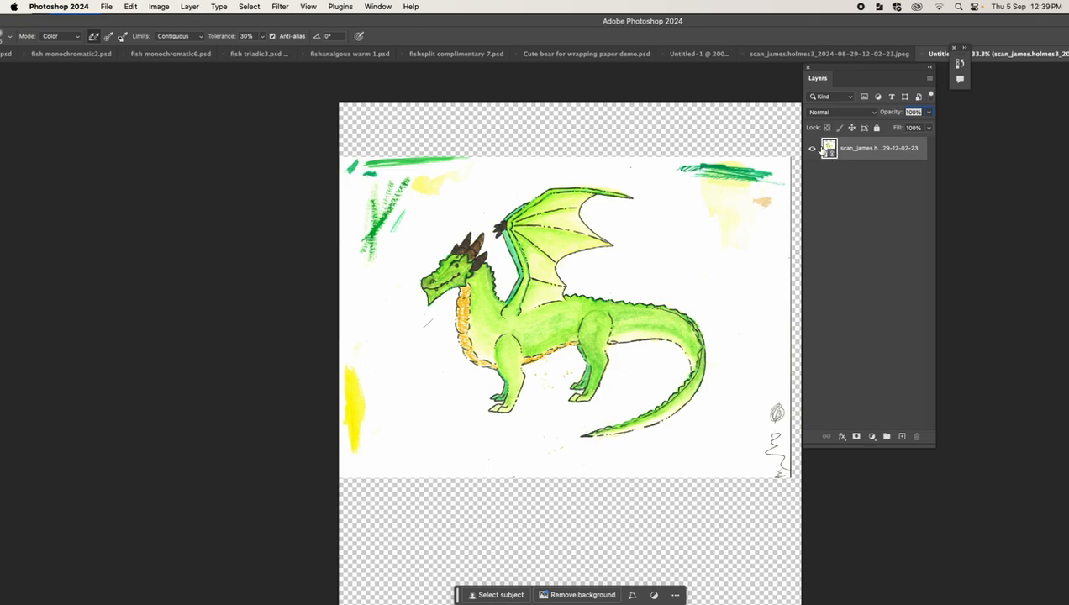
Shift the application window so the tools are visible and switch to the Brush tool.
drag(115, 24, 212, 23)
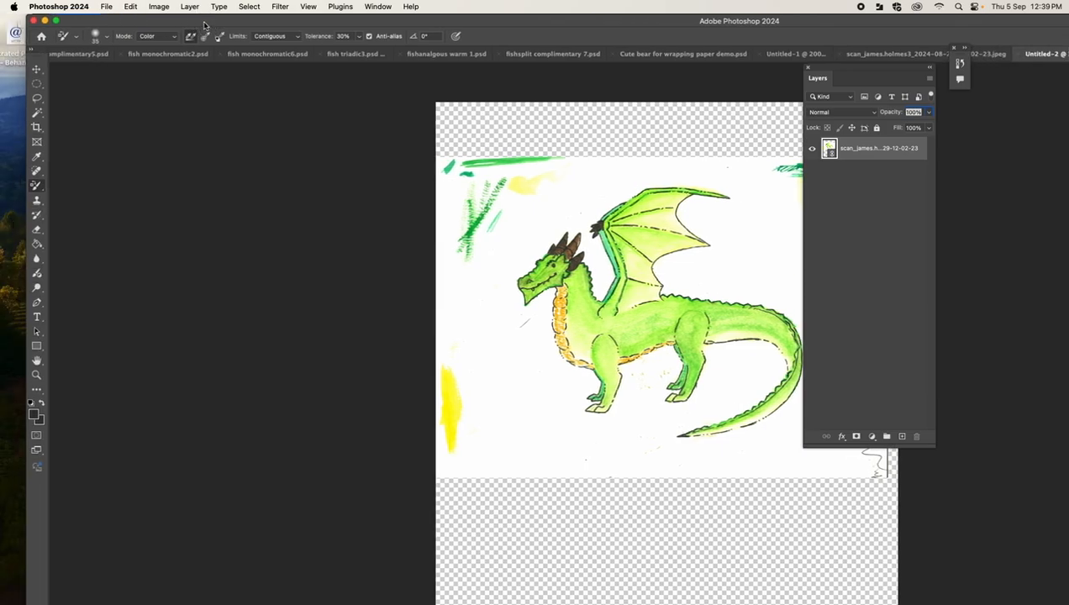
right_click(36, 186)
click(72, 178)
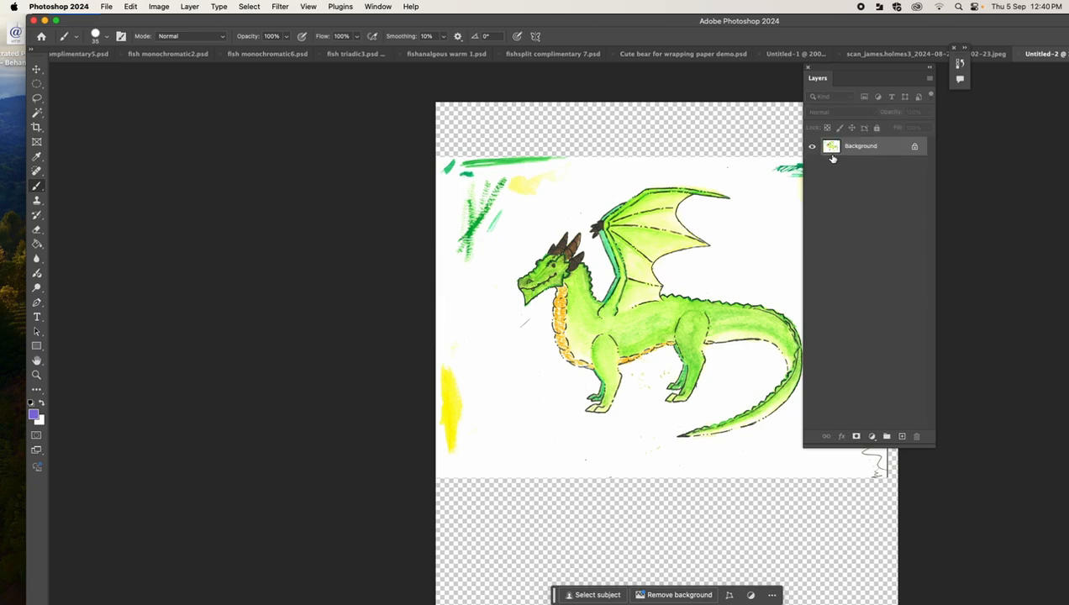
Open the linked dragon scan's source image, invert its colors and save it as a High quality baseline standard JPEG.
double_click(830, 151)
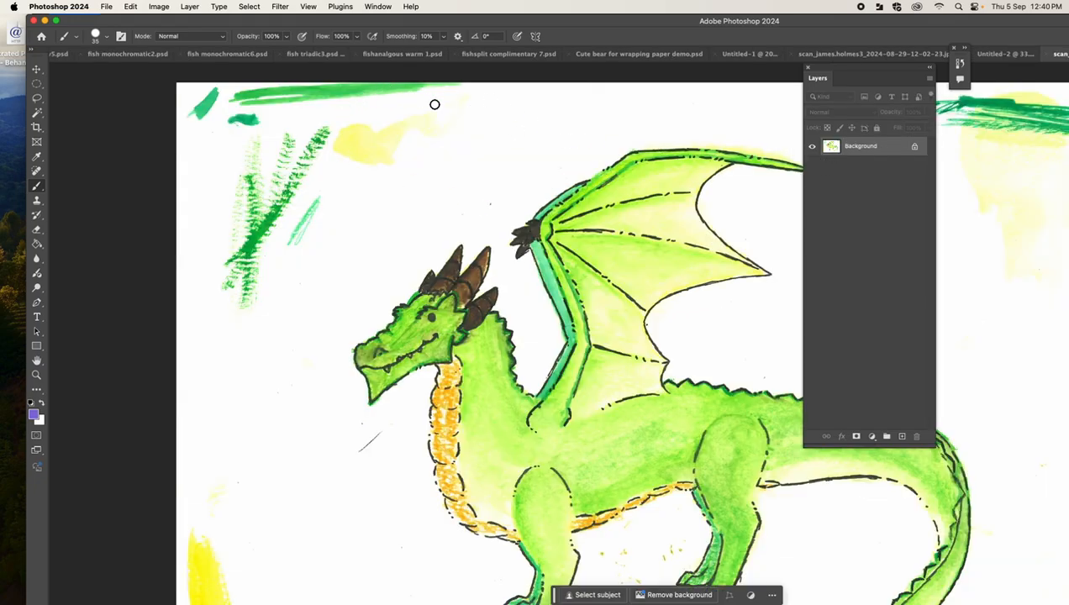
click(158, 7)
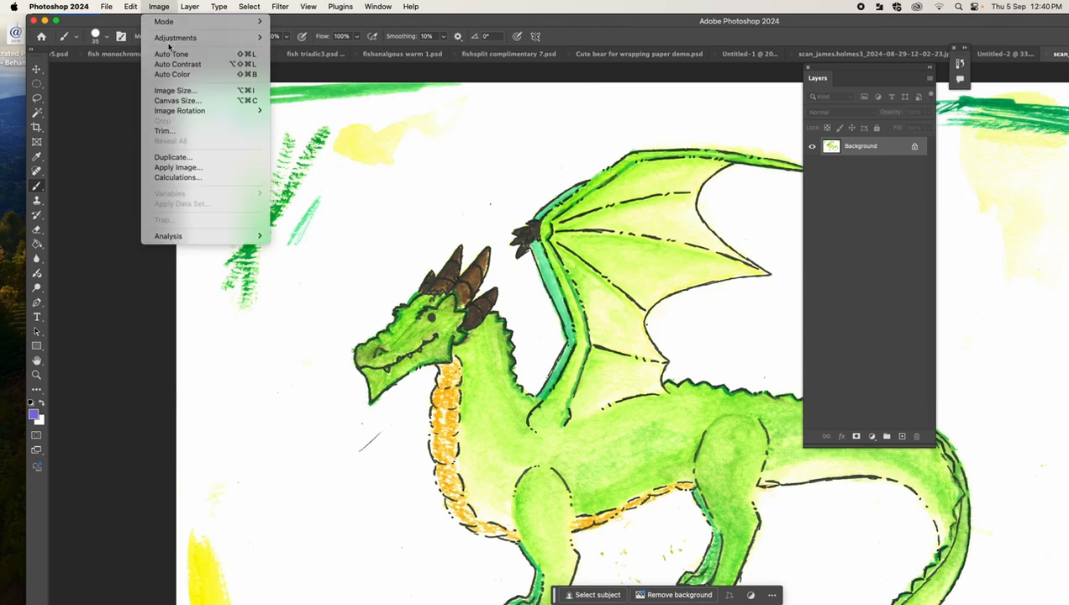
mouse_move(177, 40)
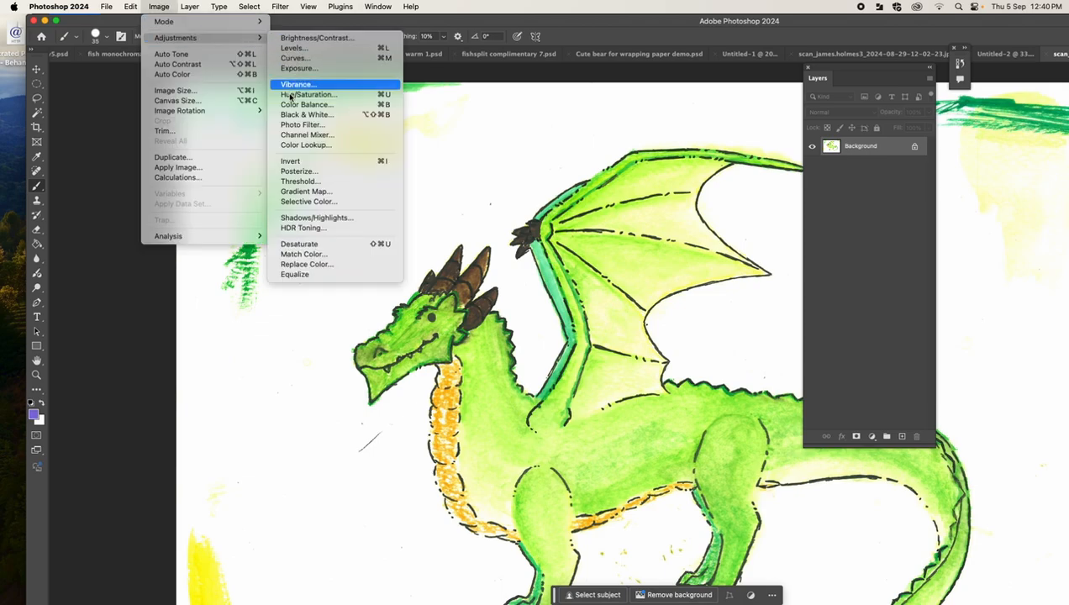
click(290, 161)
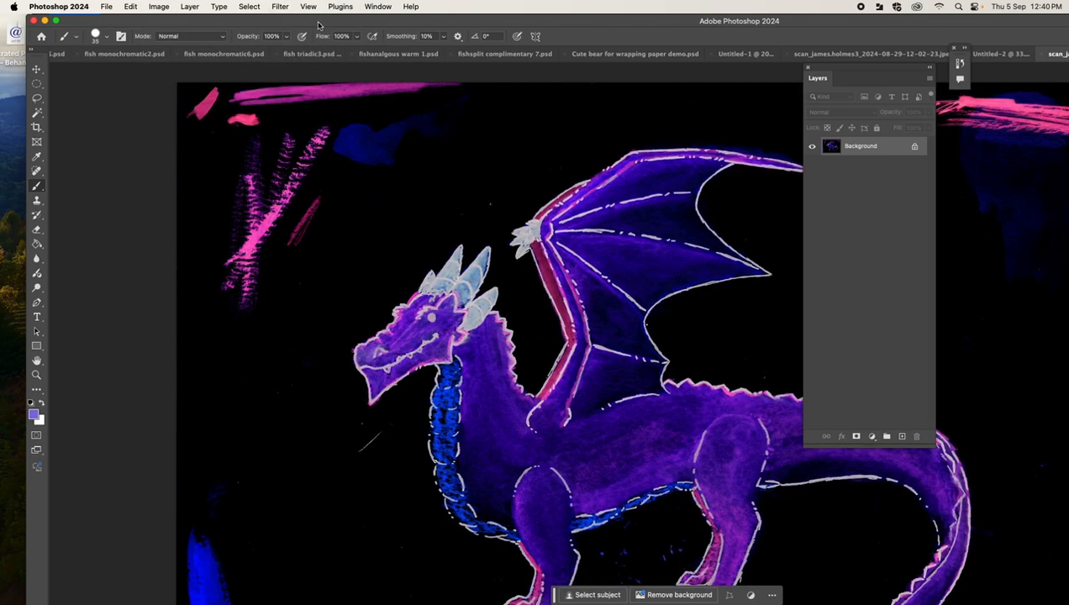
key(super+s)
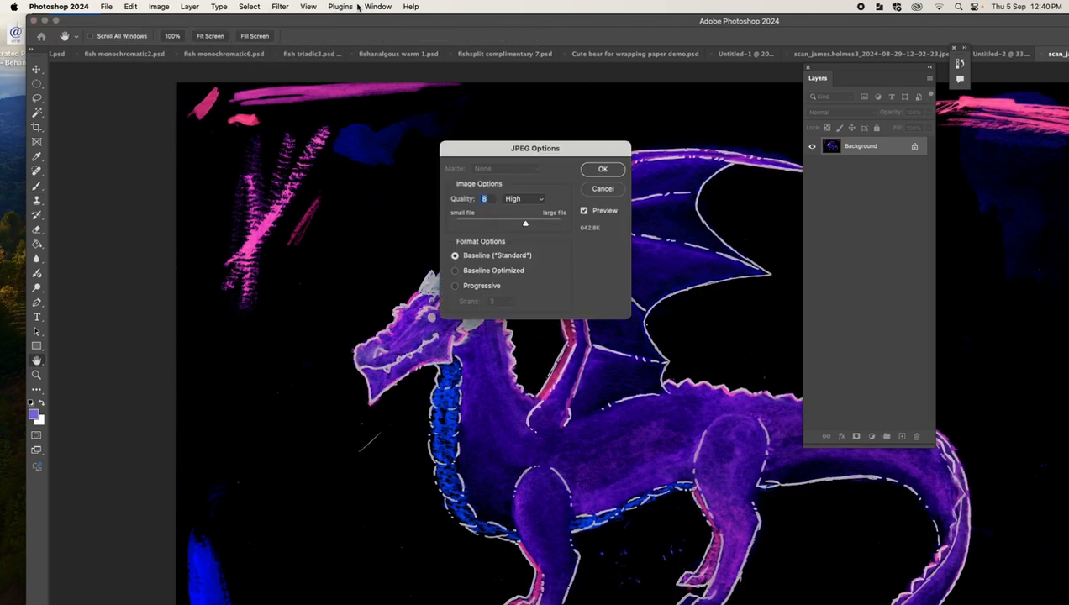
click(605, 172)
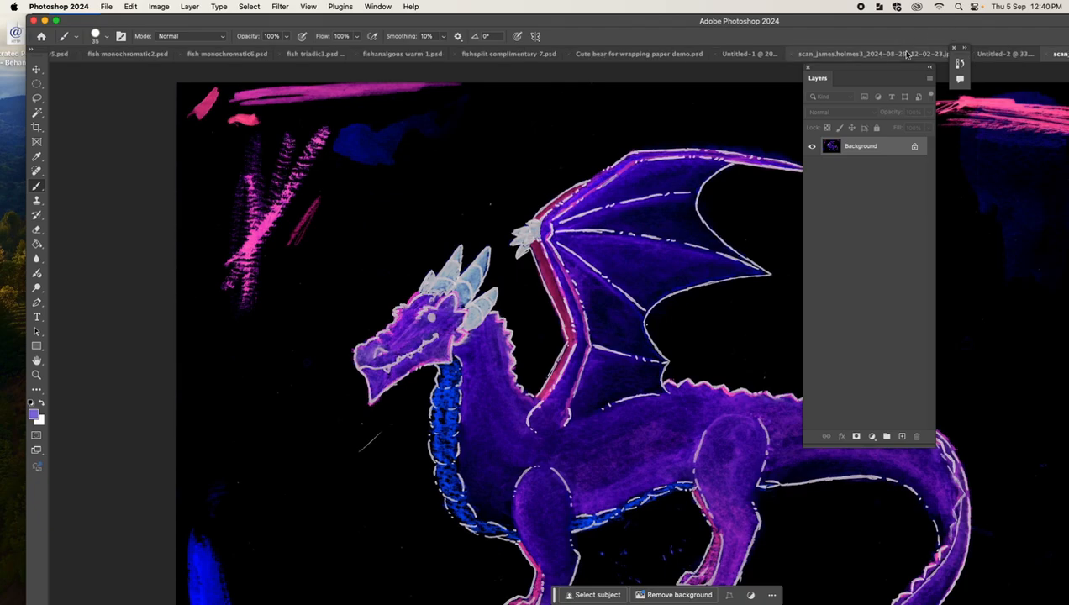
View the Untitled-1 and grayscale dragon documents, then return to the inverted dragon scan and reposition the window.
click(750, 54)
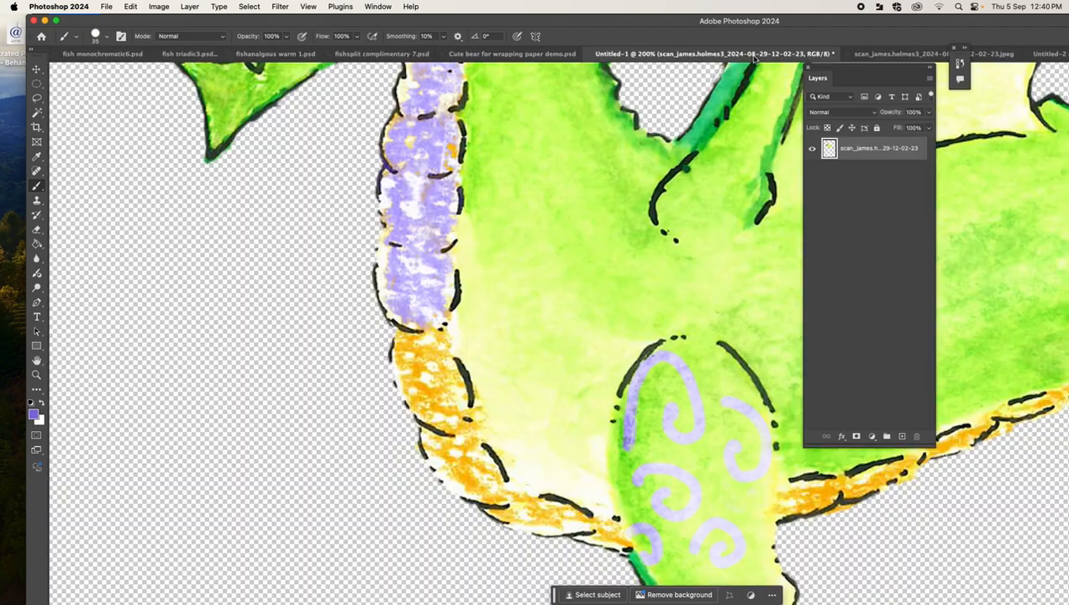
click(979, 55)
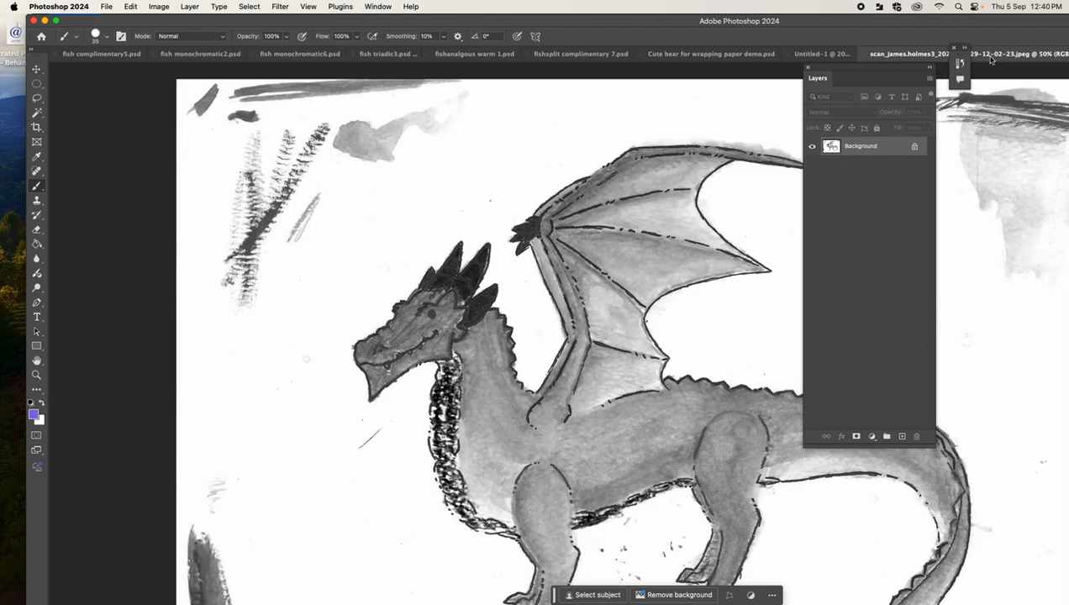
drag(993, 55, 611, 93)
click(680, 87)
drag(529, 53, 699, 42)
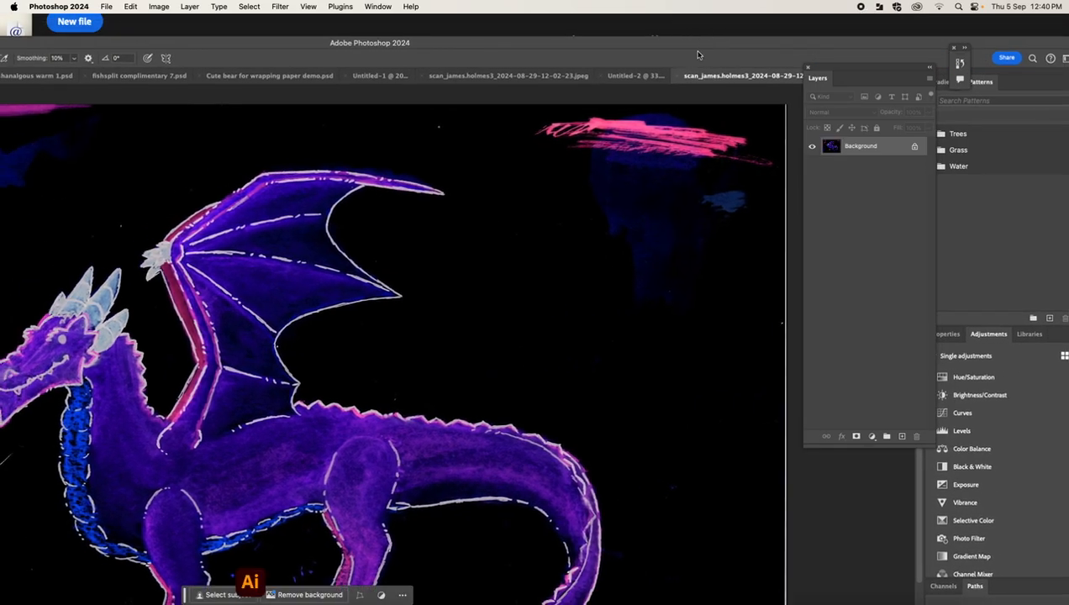
drag(550, 47, 778, 35)
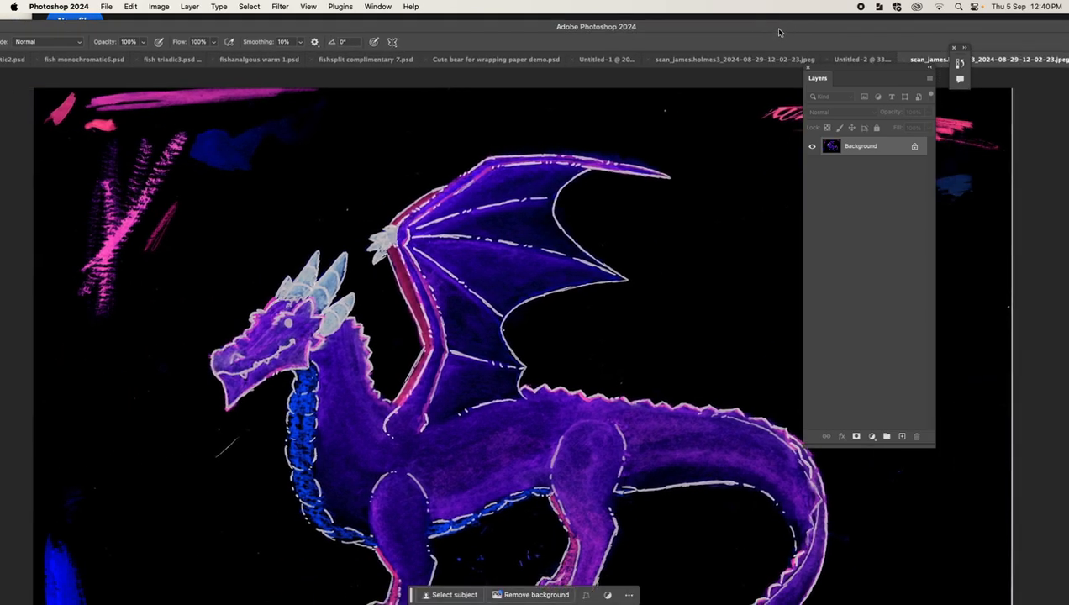
Invert the dragon scan's colors once more and switch to the Untitled-1 document.
key(super+i)
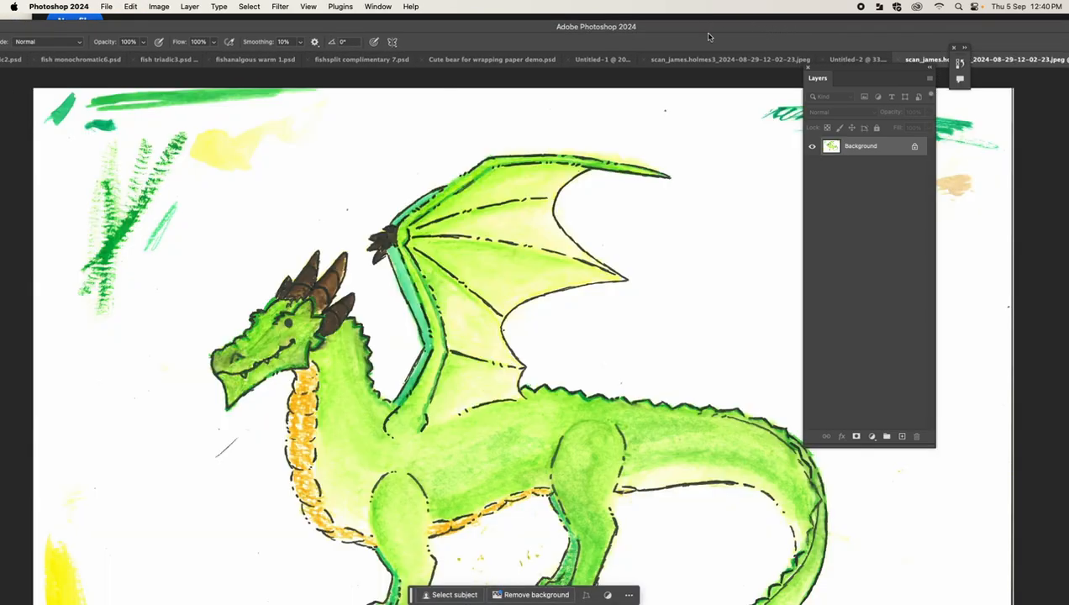
click(615, 62)
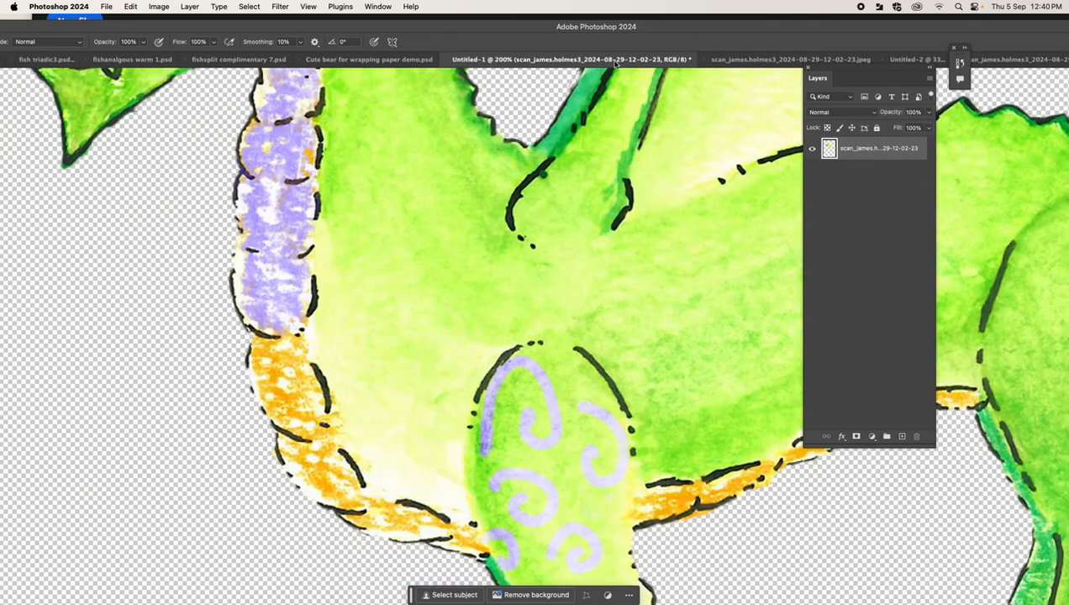
Look through the open dragon documents, bring up Untitled-2 with the purple dragon, and reposition the window.
click(715, 57)
drag(723, 27, 180, 38)
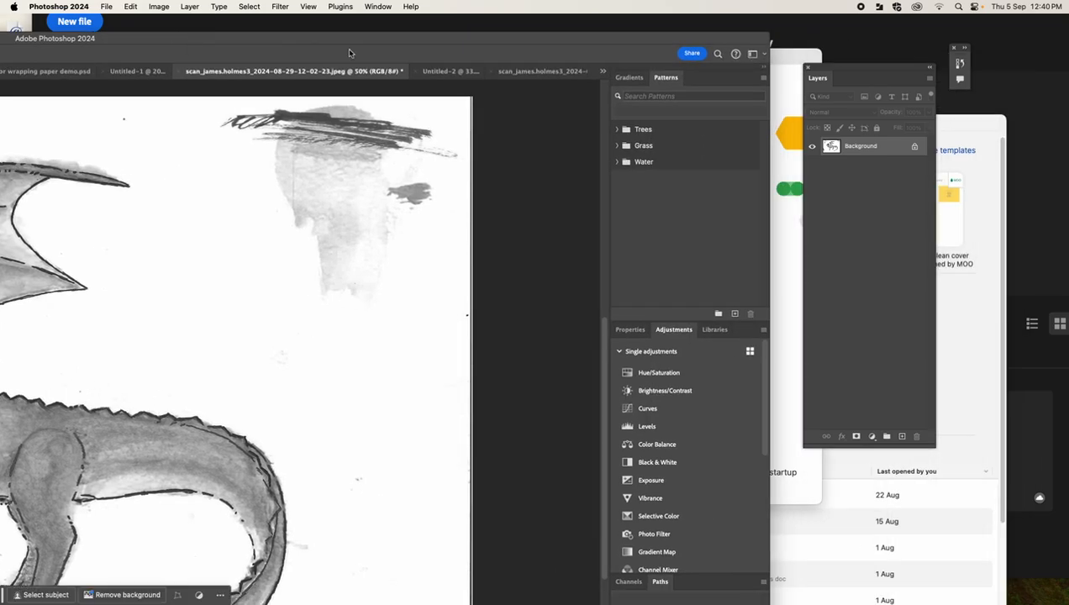
click(543, 74)
click(602, 72)
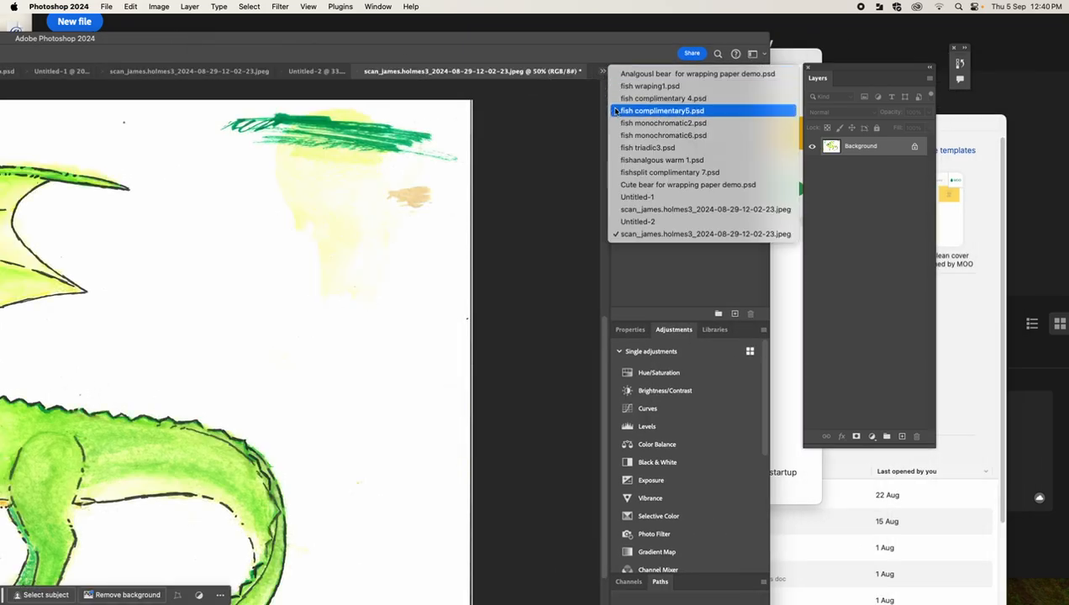
click(631, 209)
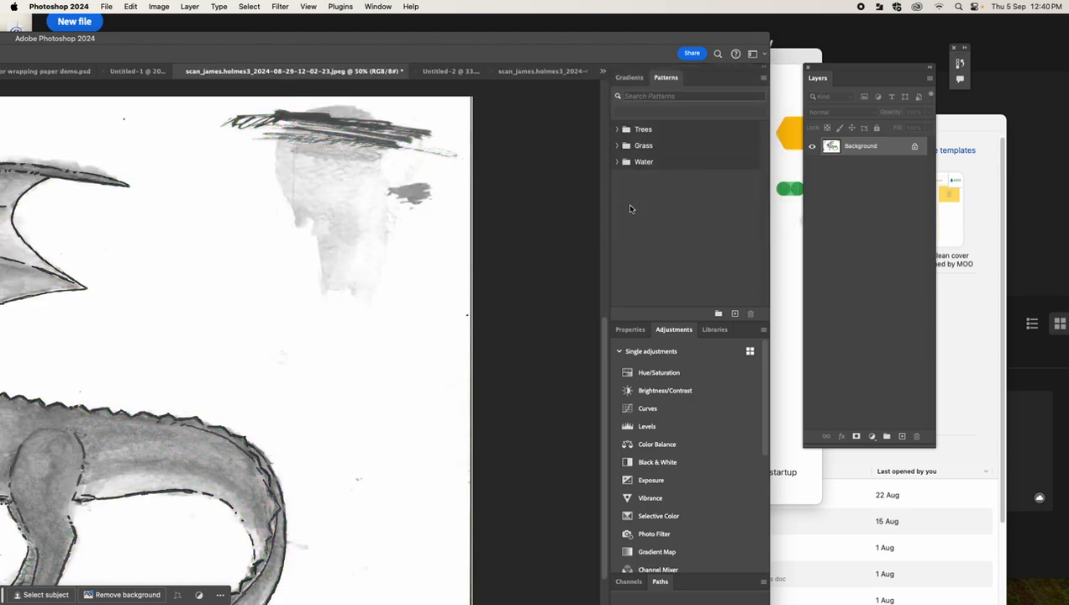
click(602, 71)
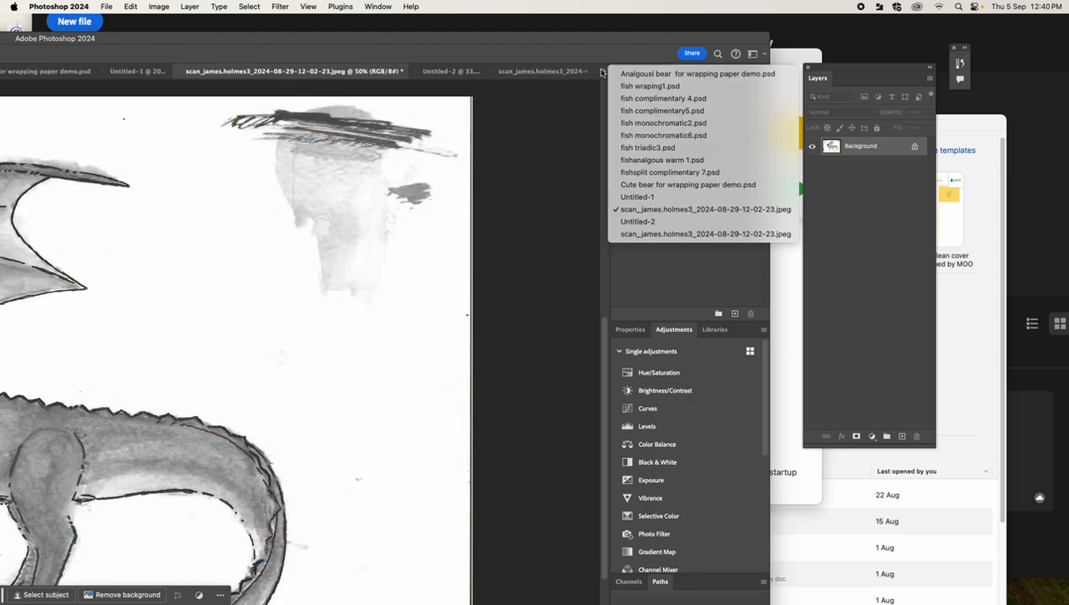
click(631, 197)
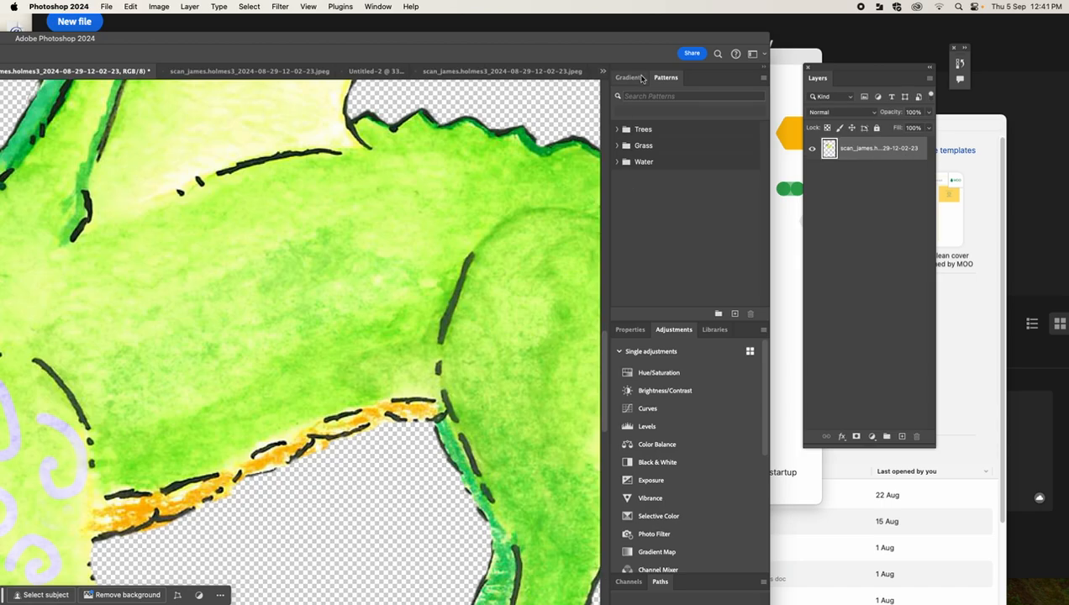
click(602, 72)
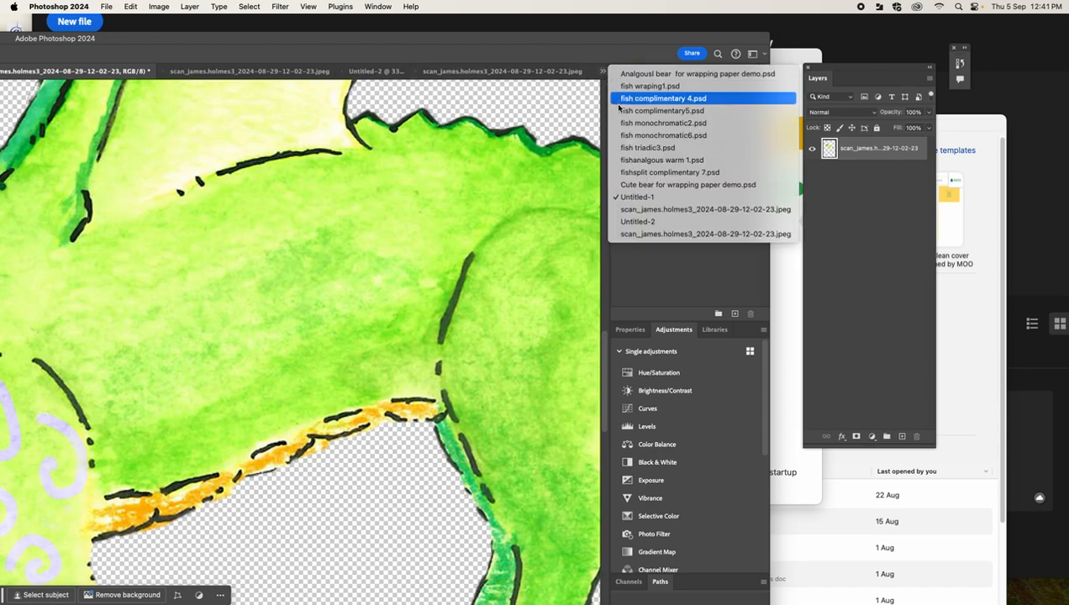
click(624, 221)
double_click(313, 39)
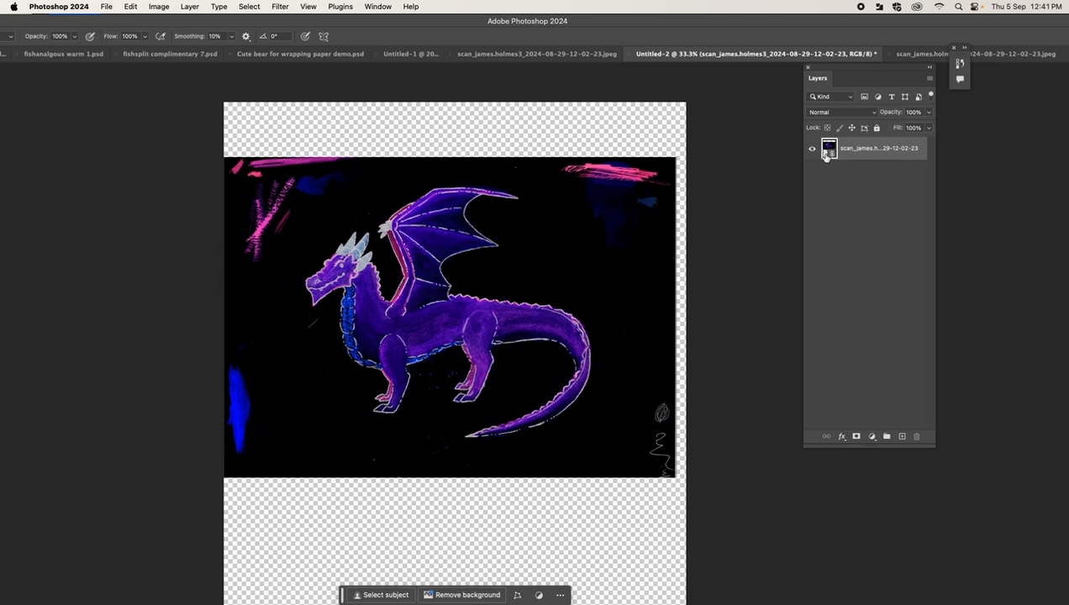
Invert the linked dragon layer in Untitled-2 as a smart filter and hide its smart filters.
click(159, 6)
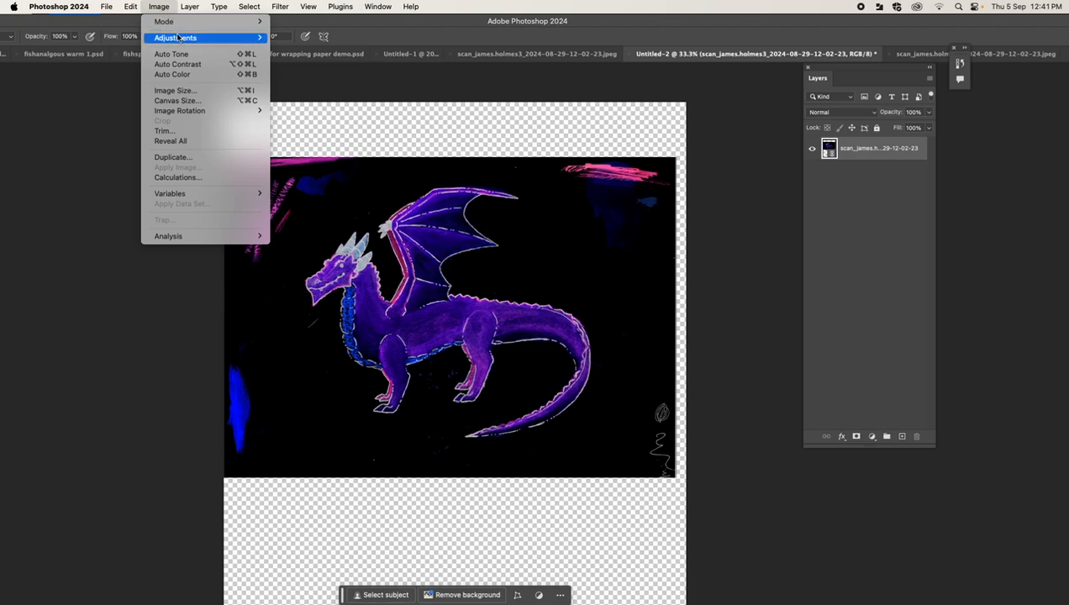
mouse_move(179, 39)
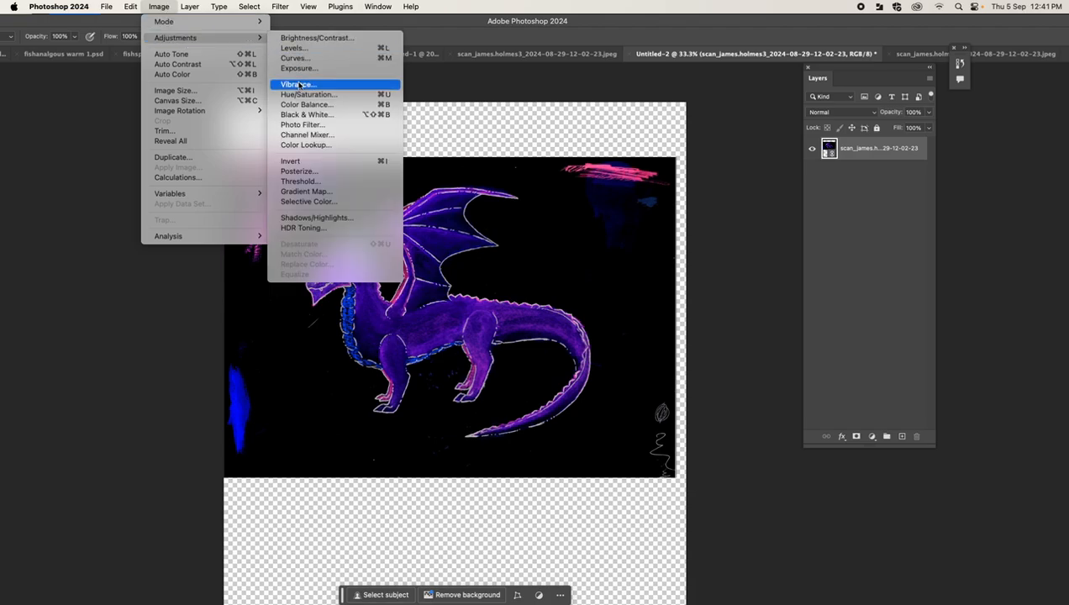
click(306, 161)
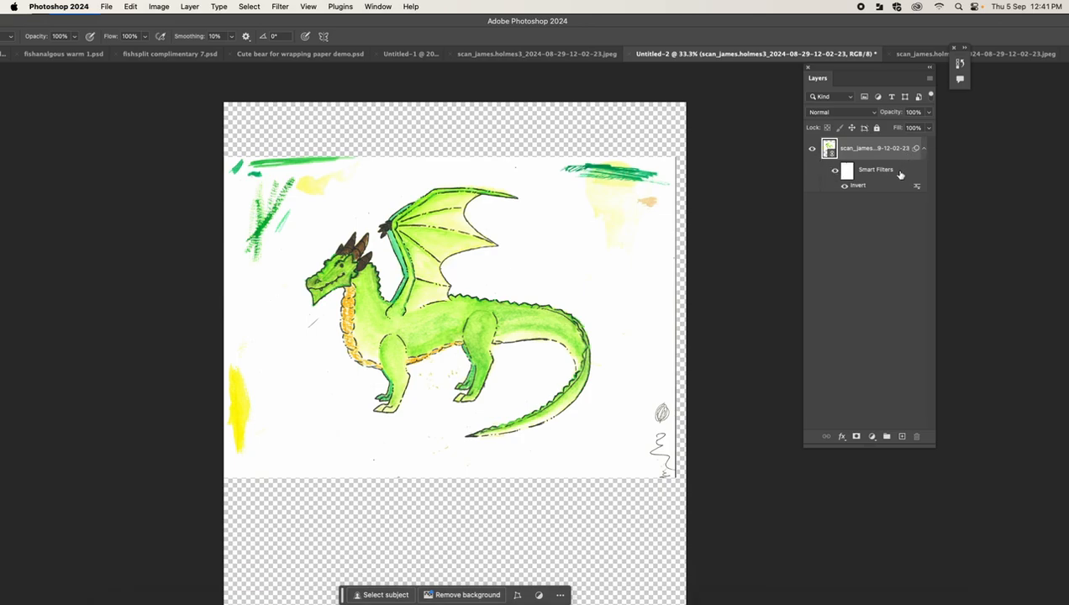
click(929, 77)
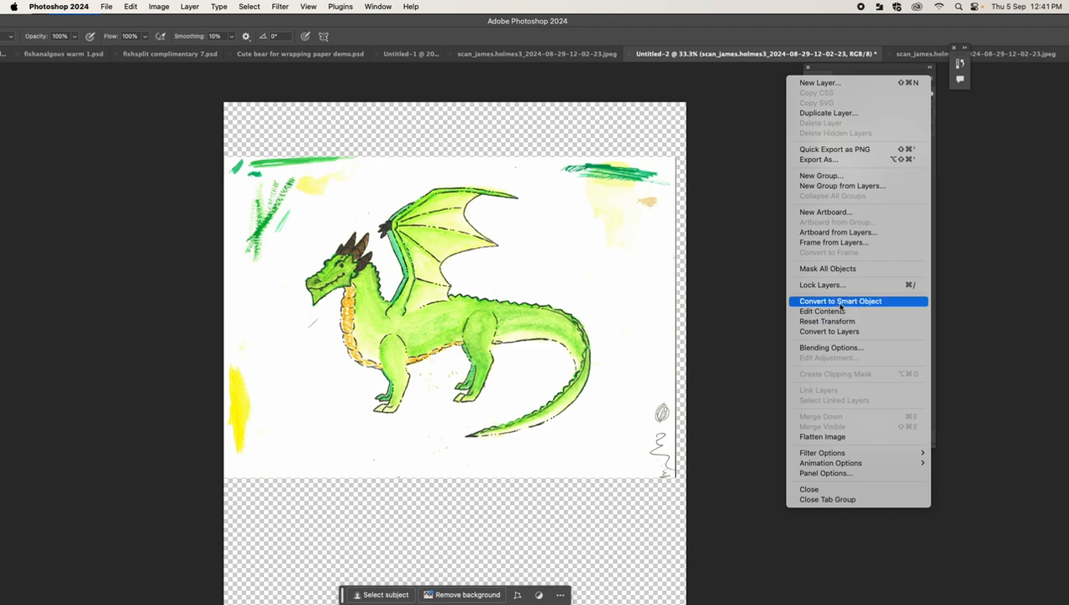
click(753, 174)
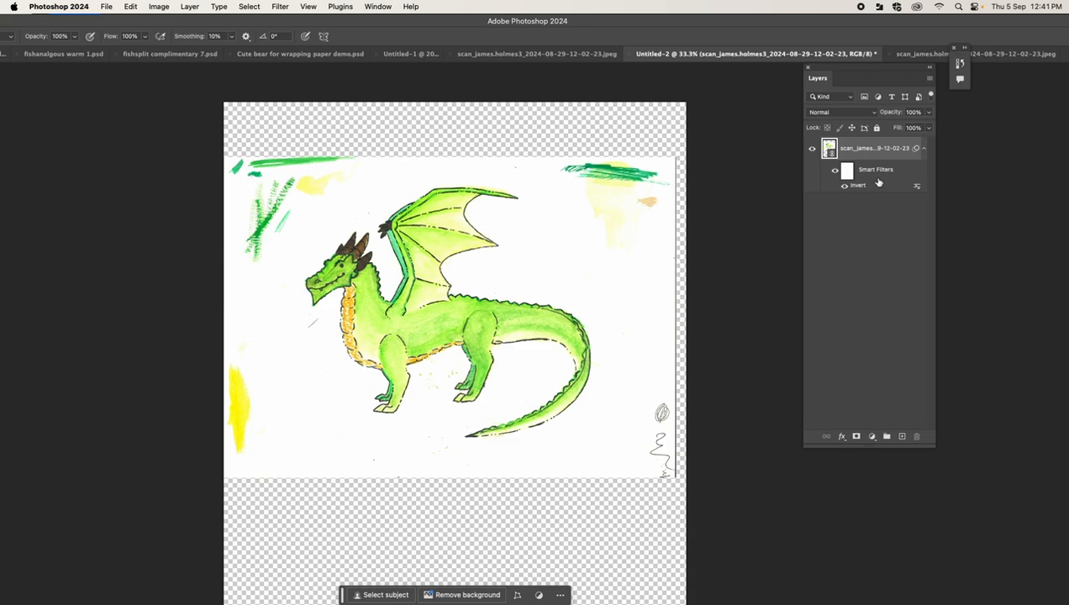
click(836, 173)
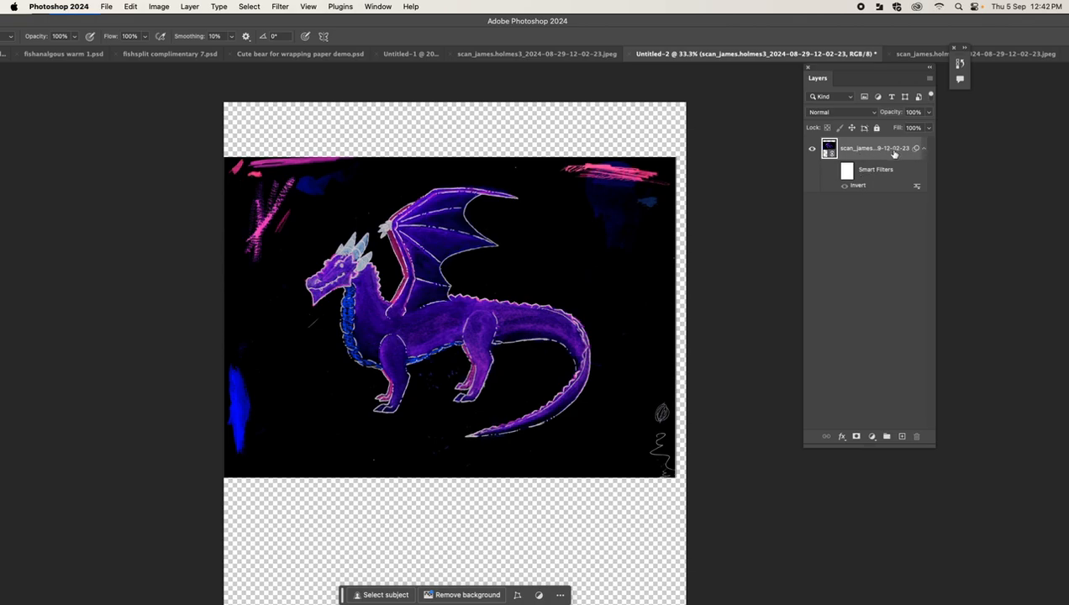
Open the linked layer's source scan, save its green-colored version and return to the Untitled-2 document.
click(830, 154)
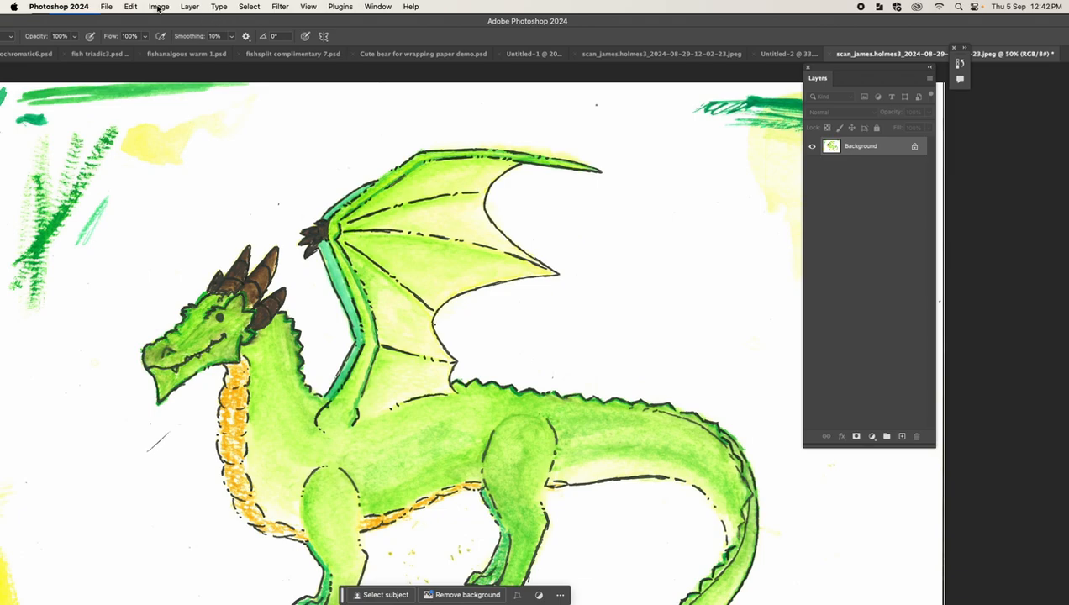
click(783, 54)
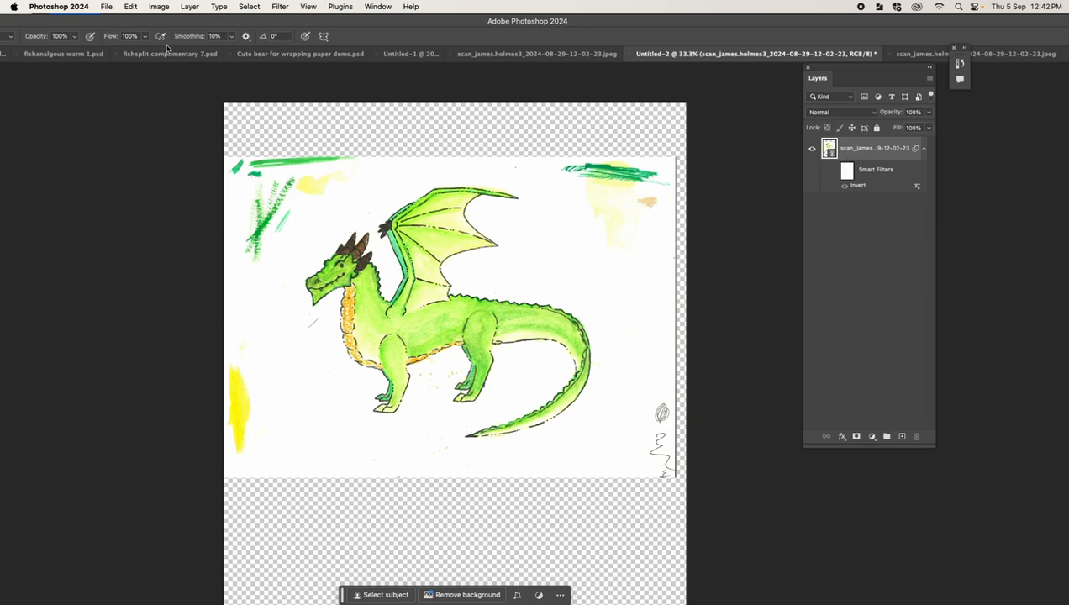
Rasterize the linked dragon smart object in Untitled-2 into a regular pixel layer.
drag(116, 18, 353, 8)
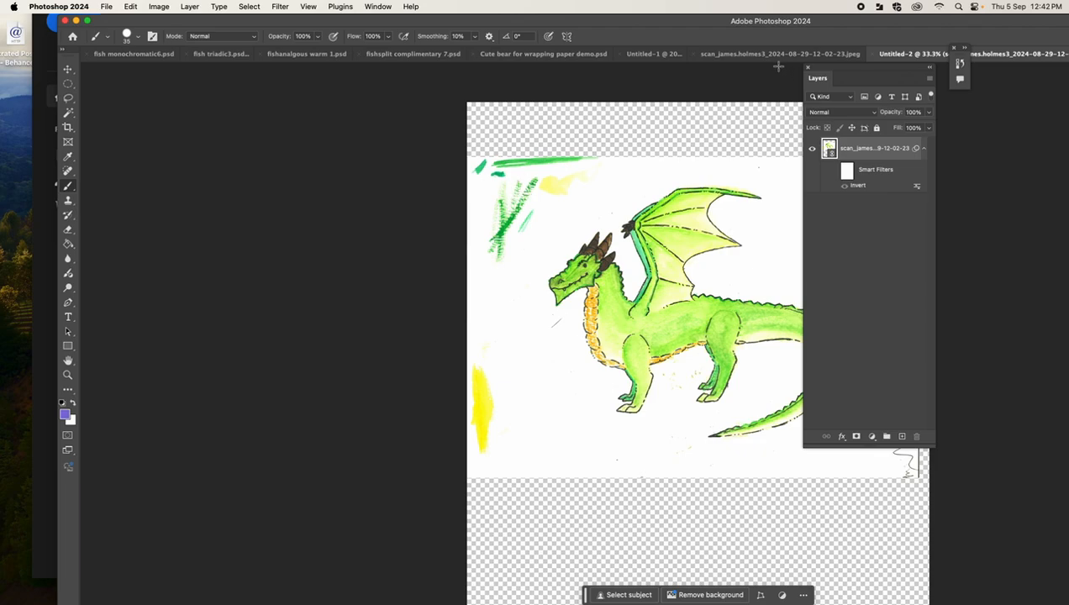
drag(337, 28, 208, 28)
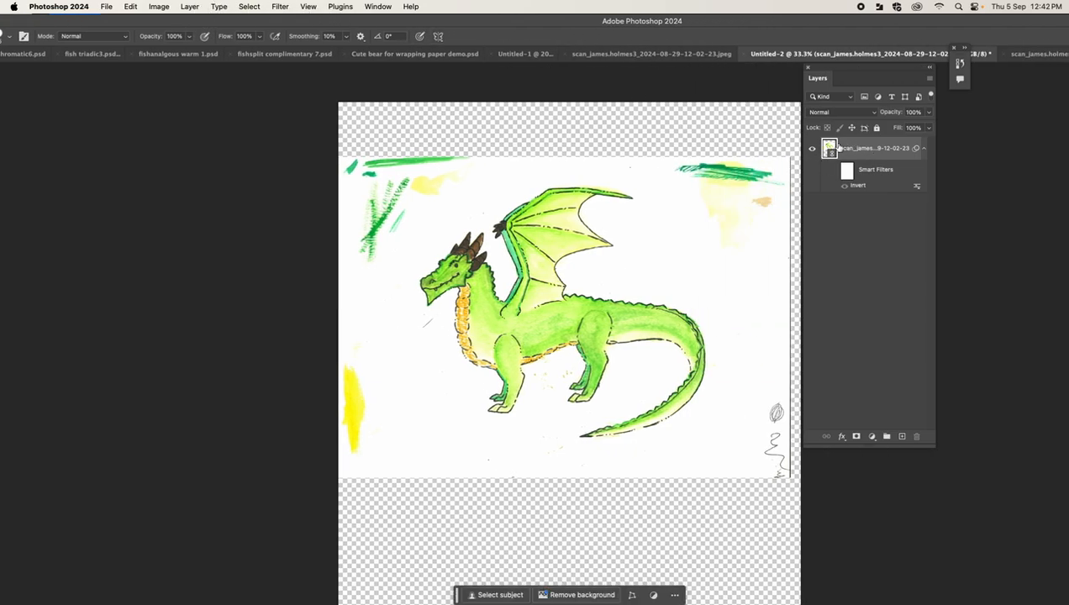
click(191, 6)
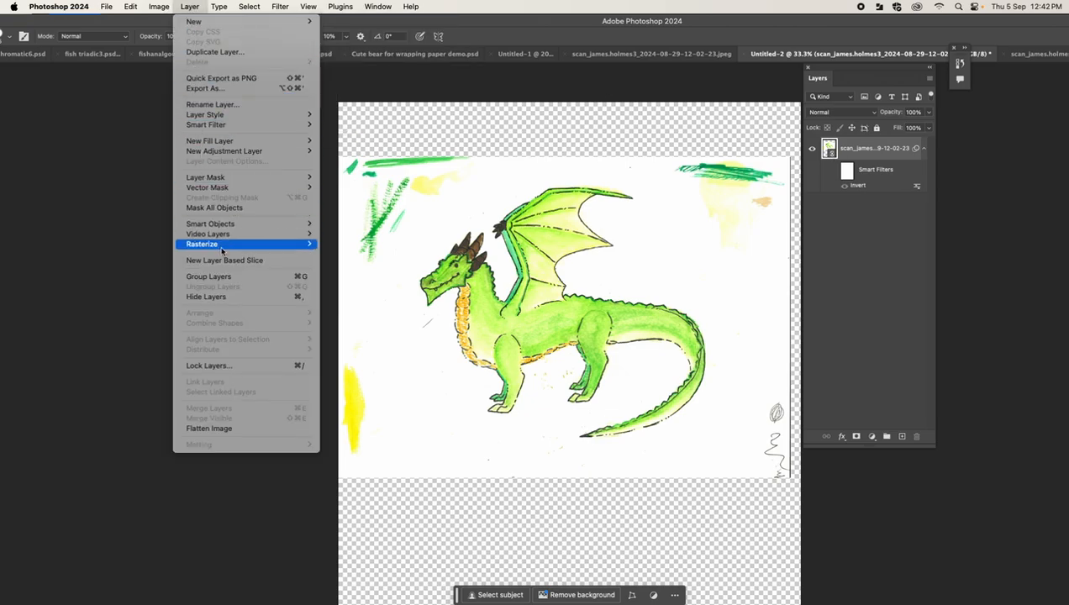
mouse_move(308, 245)
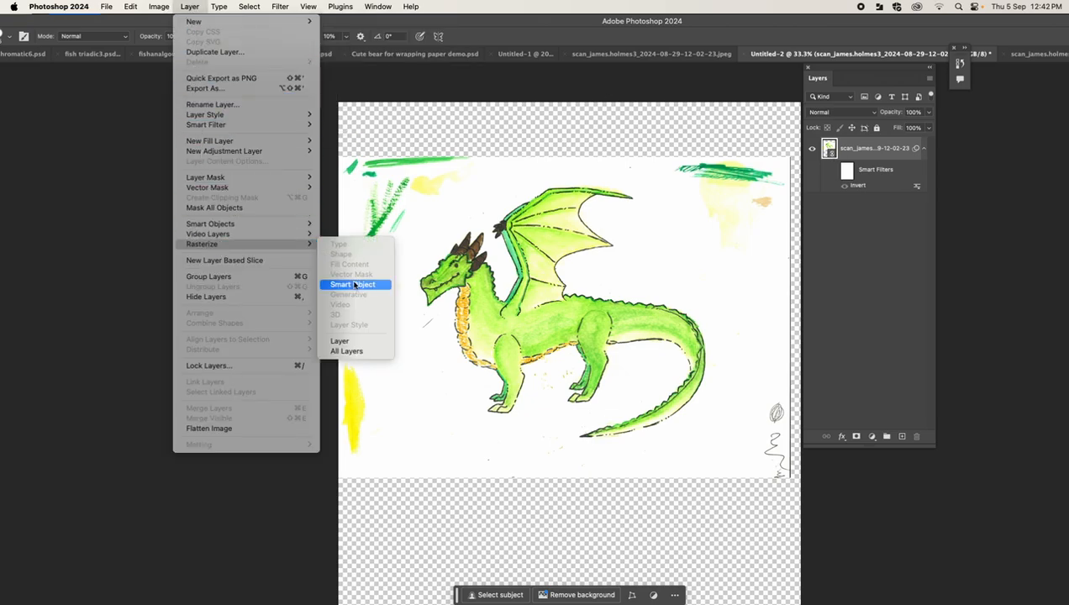
click(354, 285)
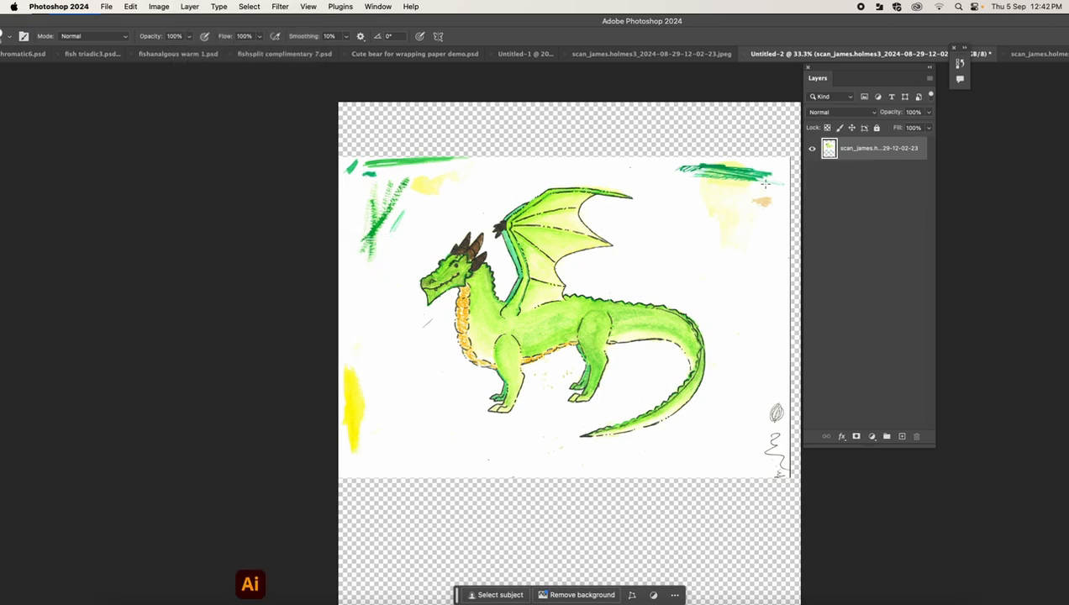
Paint a short purple zigzag in front of the dragon on the rasterized layer with the Brush tool and undo it.
drag(431, 22, 504, 7)
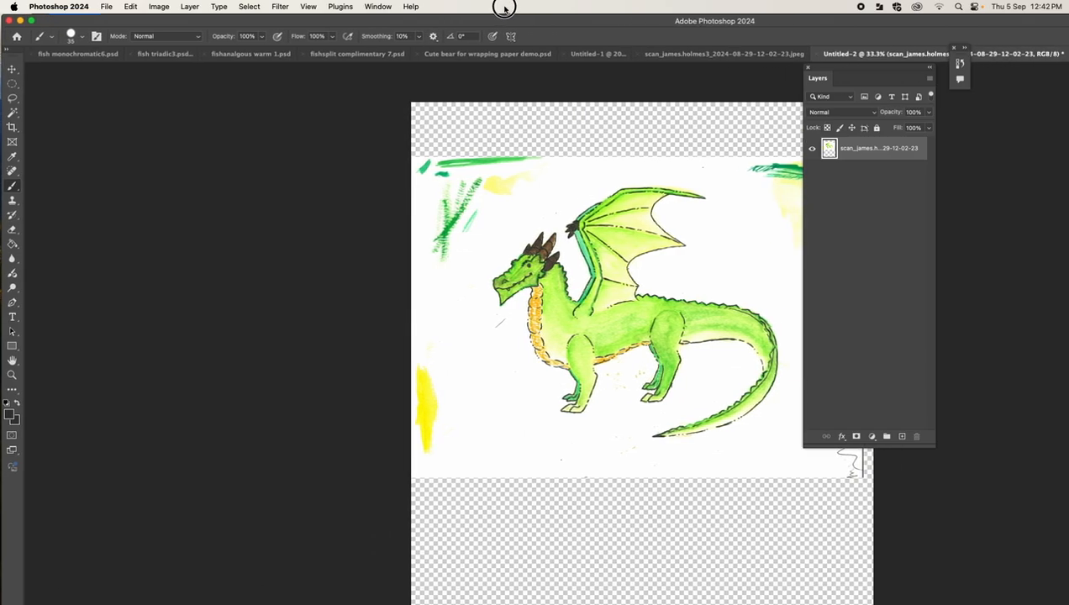
mouse_move(504, 7)
mouse_down()
mouse_move(464, 5)
mouse_move(508, 6)
mouse_up()
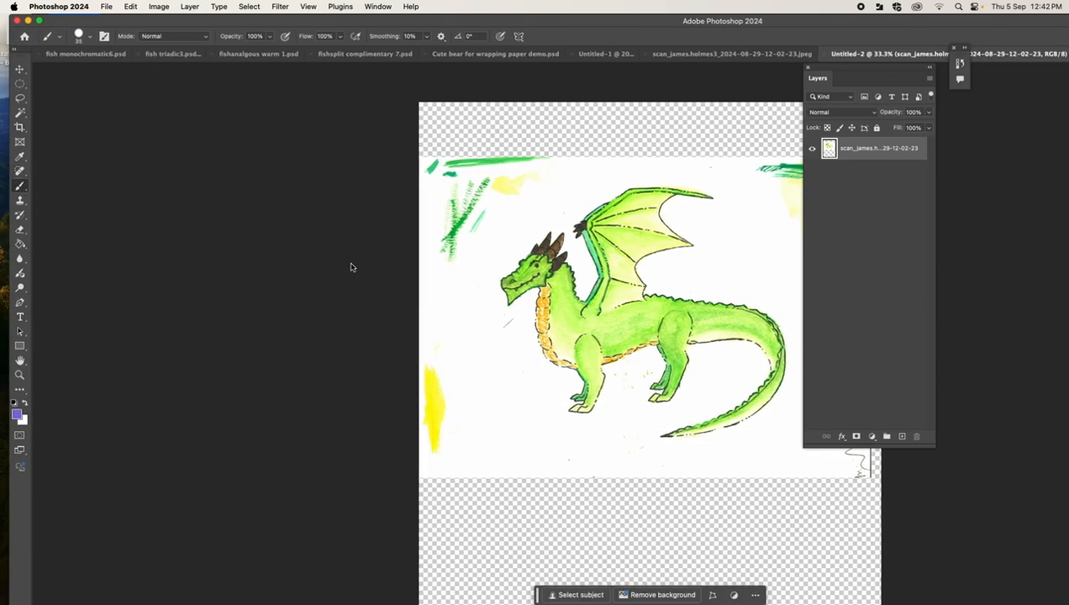
drag(441, 311, 470, 353)
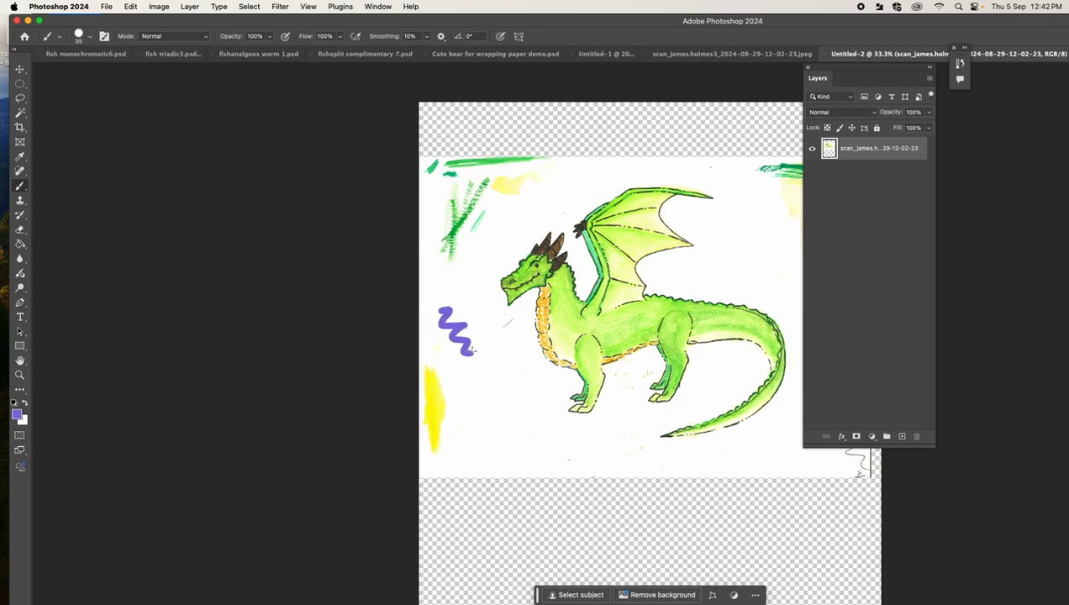
key(super+z)
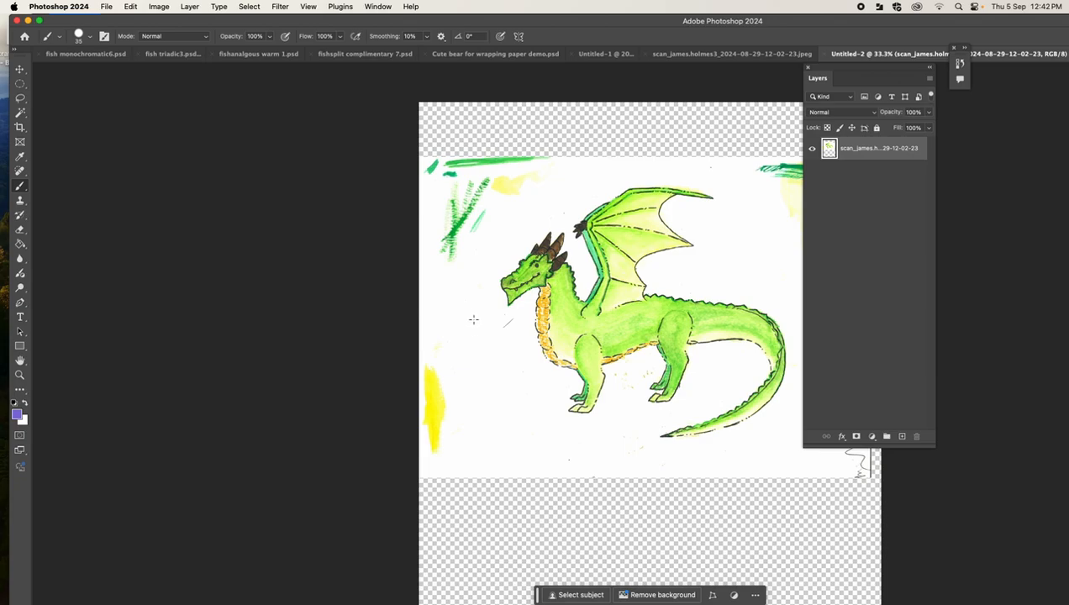
drag(343, 22, 240, 15)
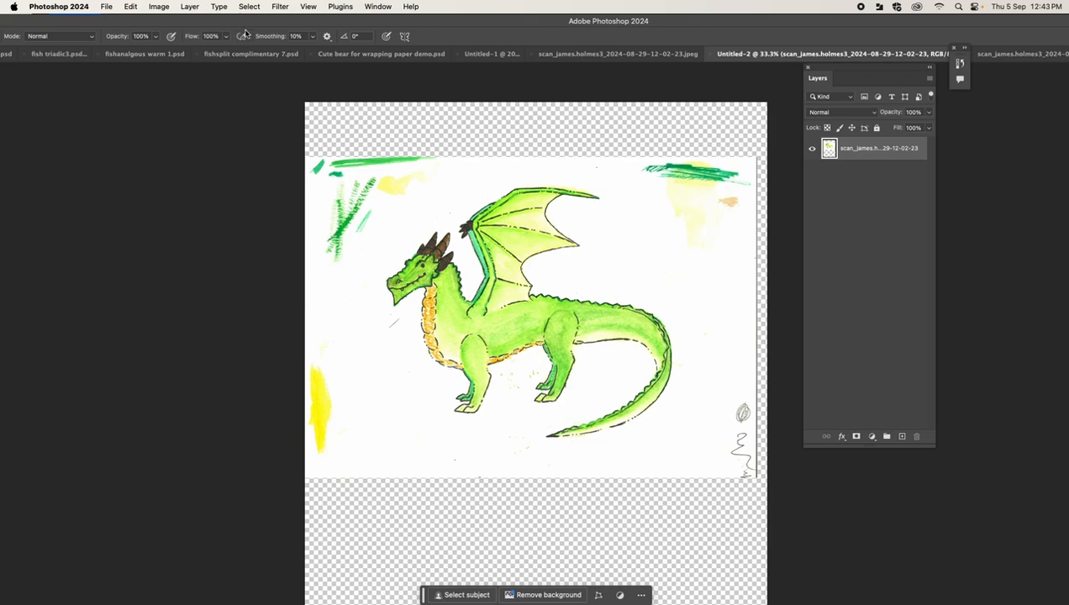
drag(240, 23, 271, 21)
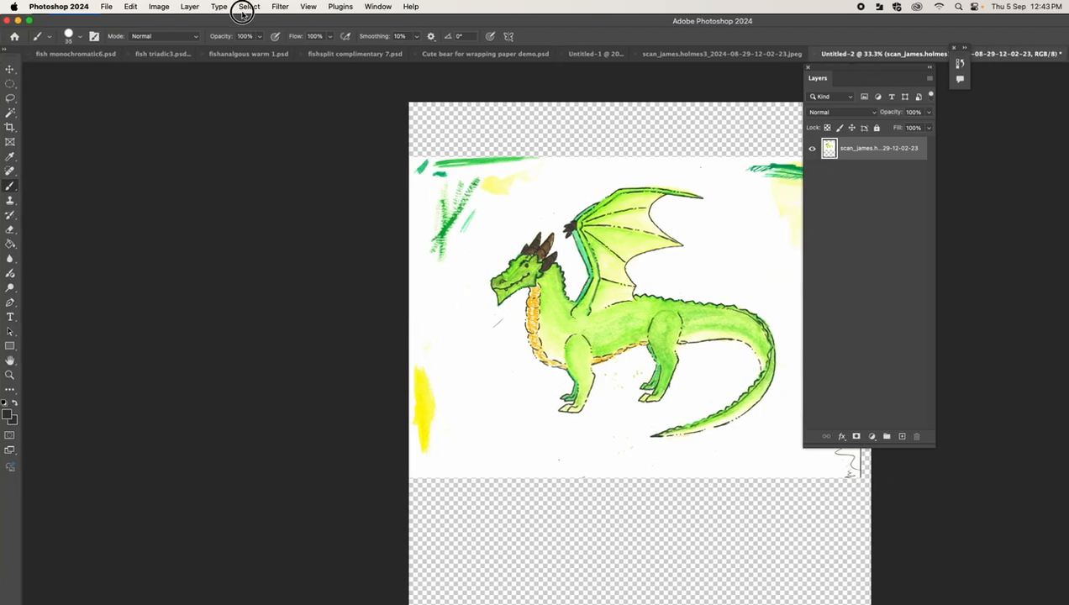
click(190, 6)
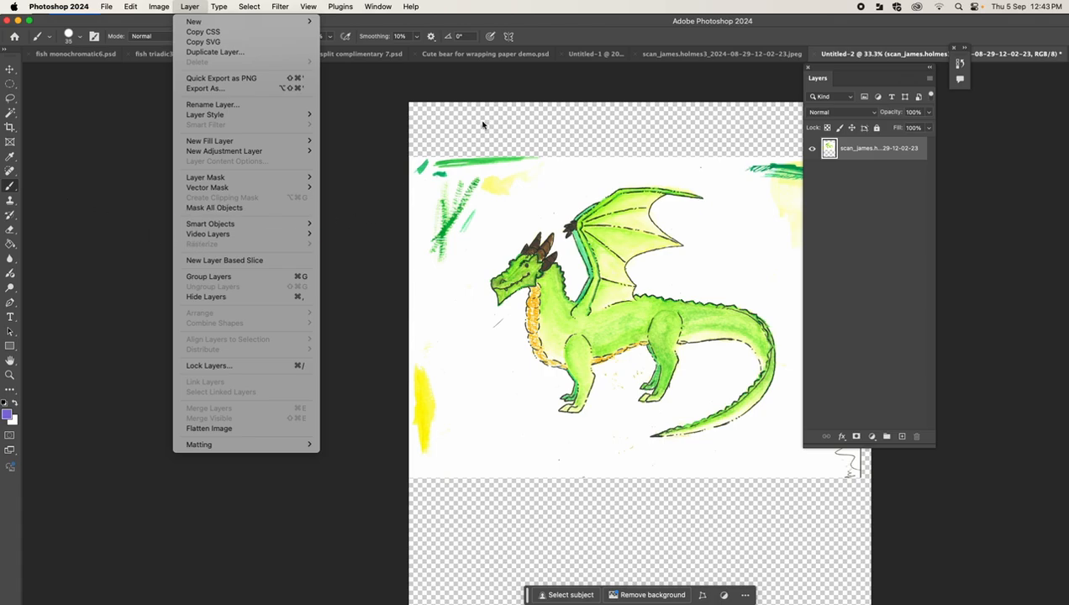
click(418, 30)
mouse_move(408, 21)
mouse_down()
mouse_move(372, 12)
mouse_move(403, 17)
mouse_up()
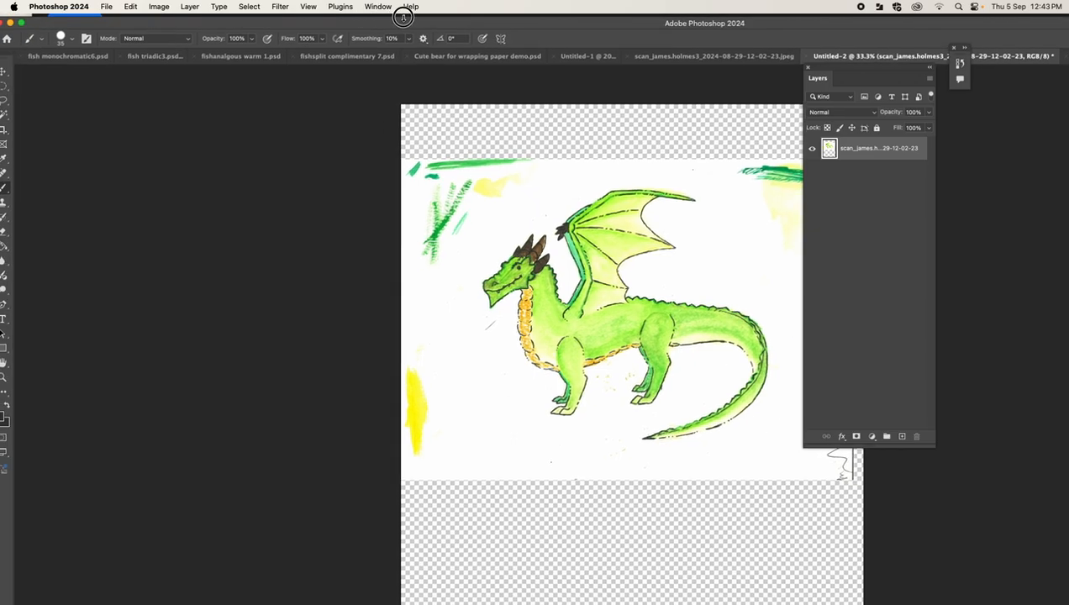
mouse_move(403, 17)
mouse_down()
mouse_move(341, 7)
mouse_move(436, 8)
mouse_move(419, 9)
mouse_up()
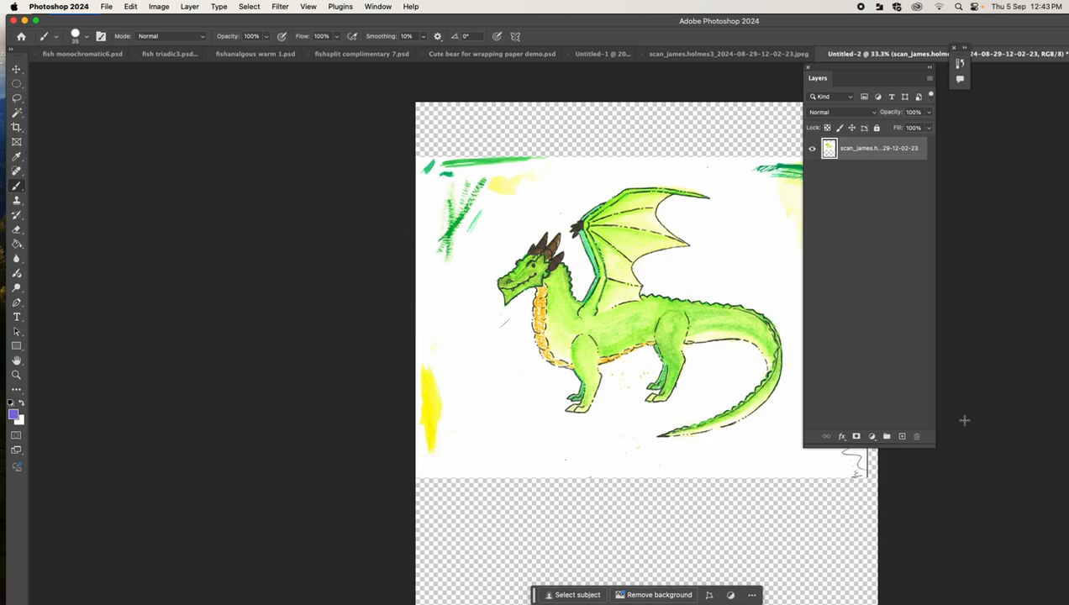
Draw a rough freehand Lasso selection around the front of the dragon's head and neck and deselect it.
click(17, 99)
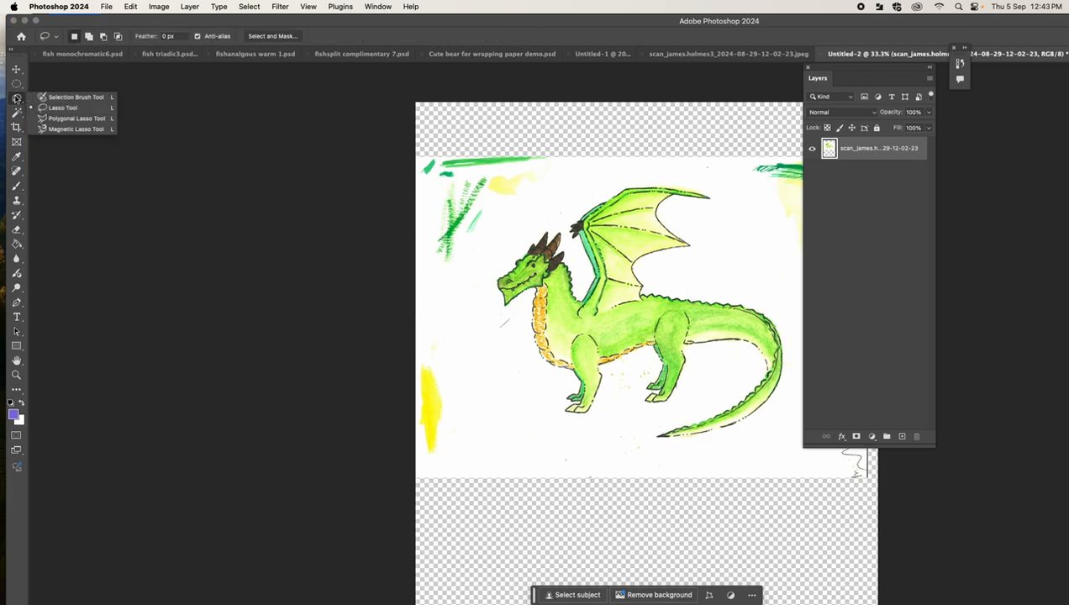
click(16, 99)
click(16, 97)
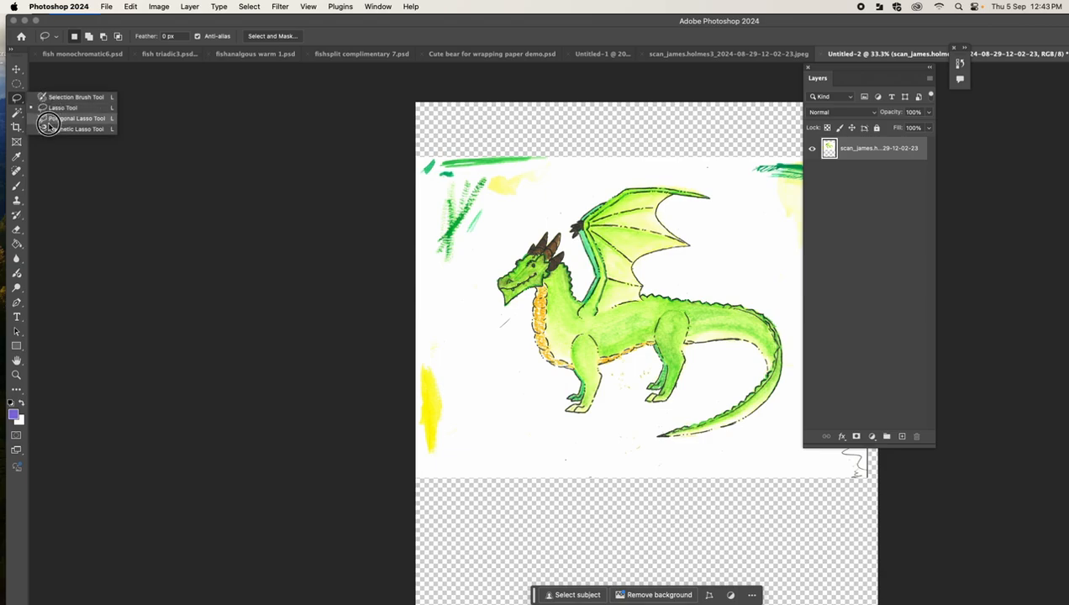
click(52, 108)
mouse_move(498, 241)
mouse_down()
mouse_move(470, 285)
mouse_move(535, 354)
mouse_move(532, 240)
mouse_move(497, 242)
mouse_up()
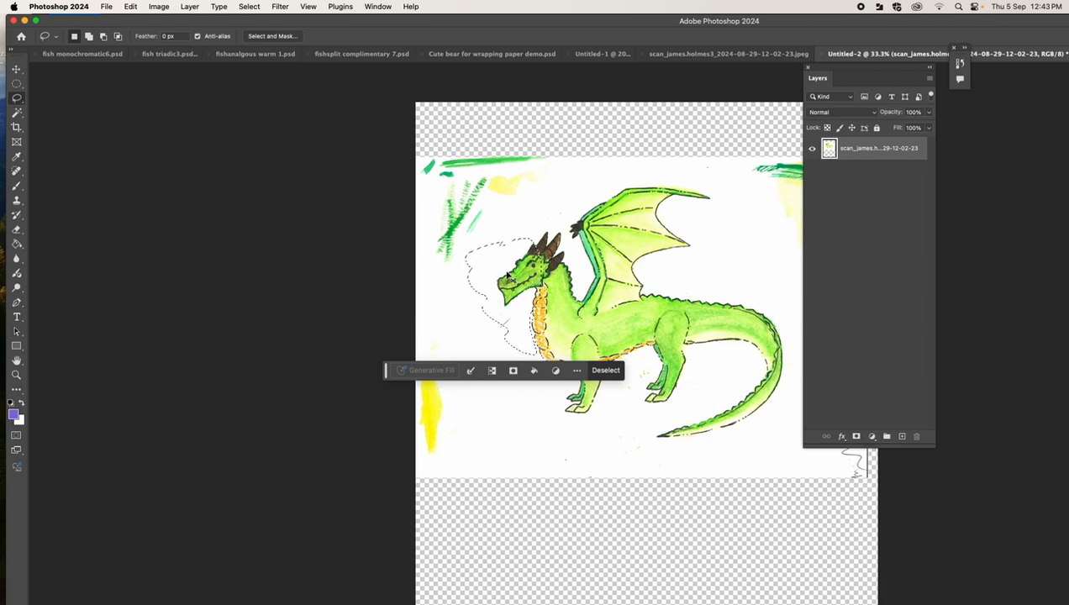
click(458, 240)
Select the dragon with the Object Selection Tool by framing the whole scanned drawing in a rectangle.
drag(16, 112, 42, 112)
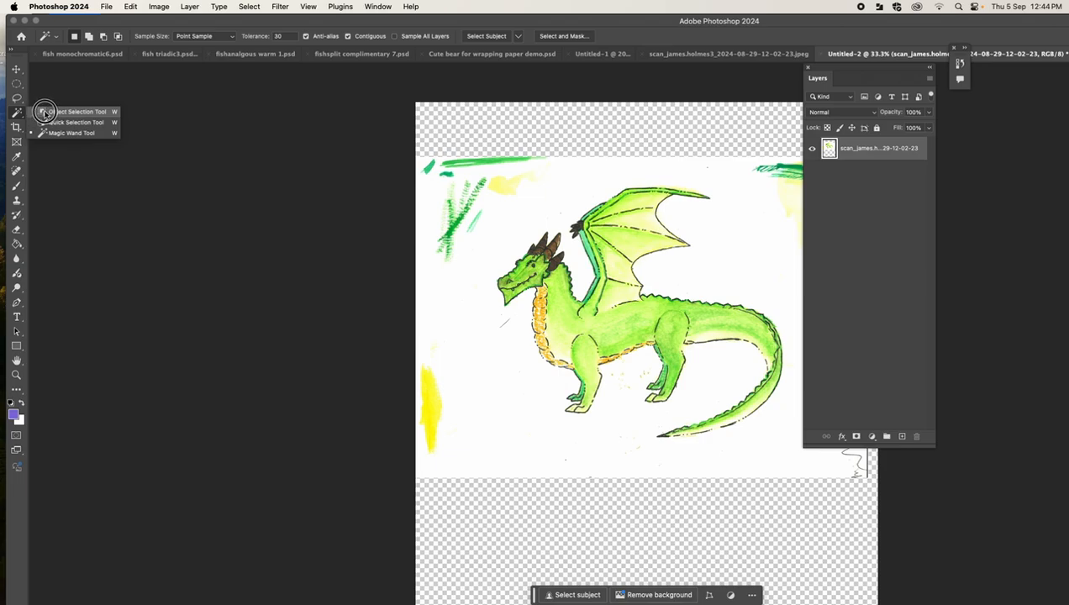
drag(52, 112, 52, 113)
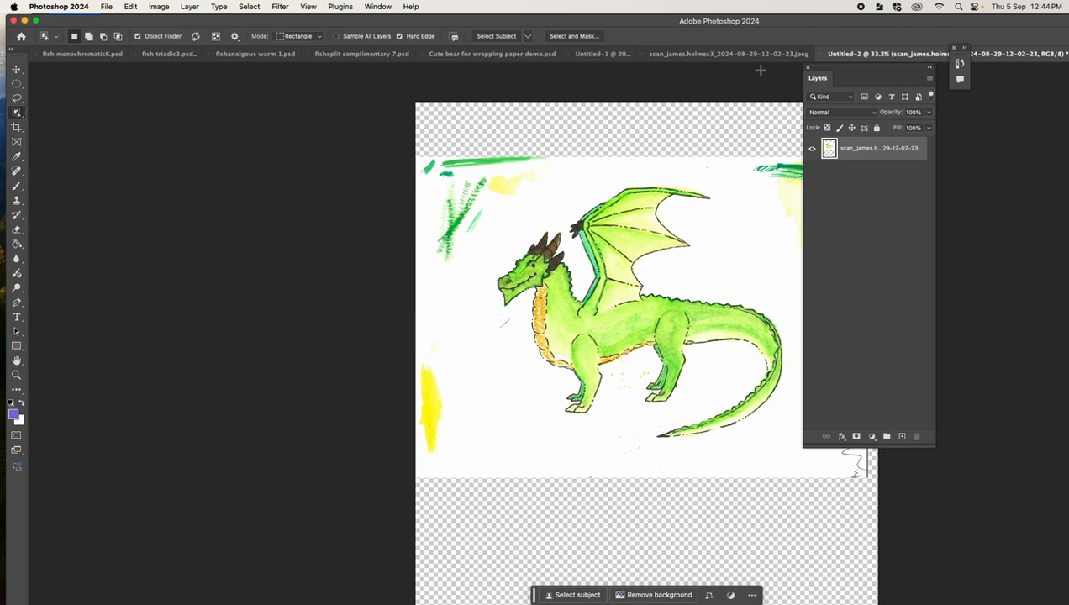
drag(819, 70, 919, 105)
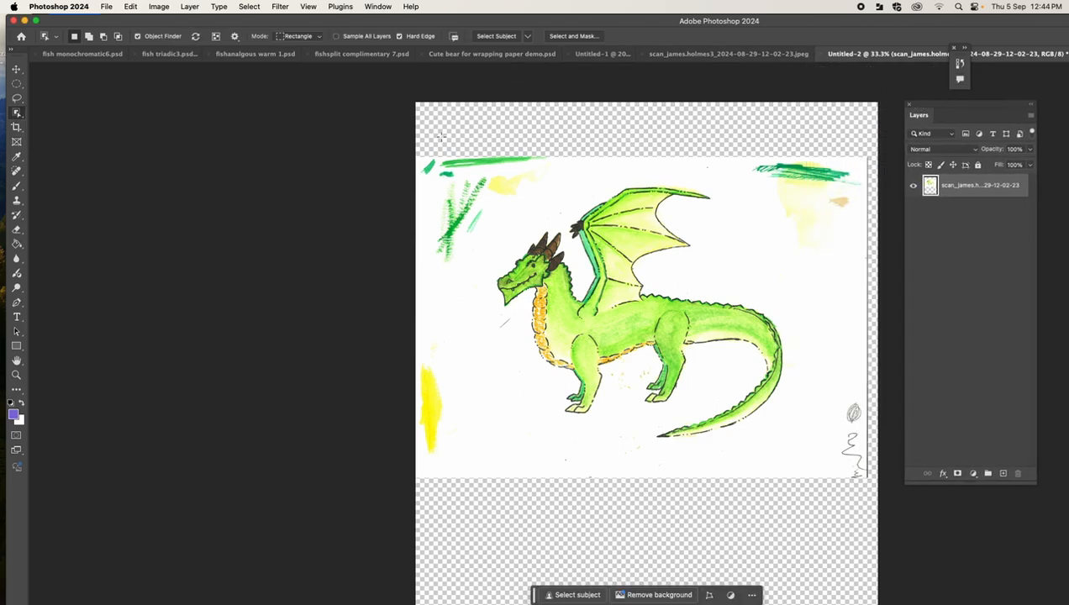
click(24, 115)
drag(24, 115, 46, 115)
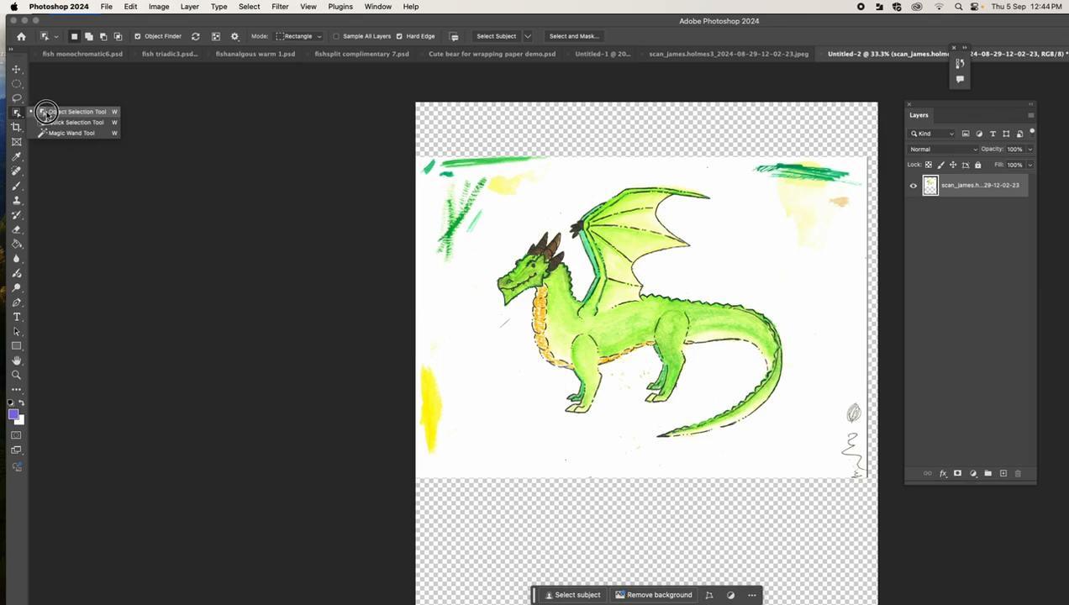
drag(46, 115, 47, 115)
drag(419, 151, 878, 487)
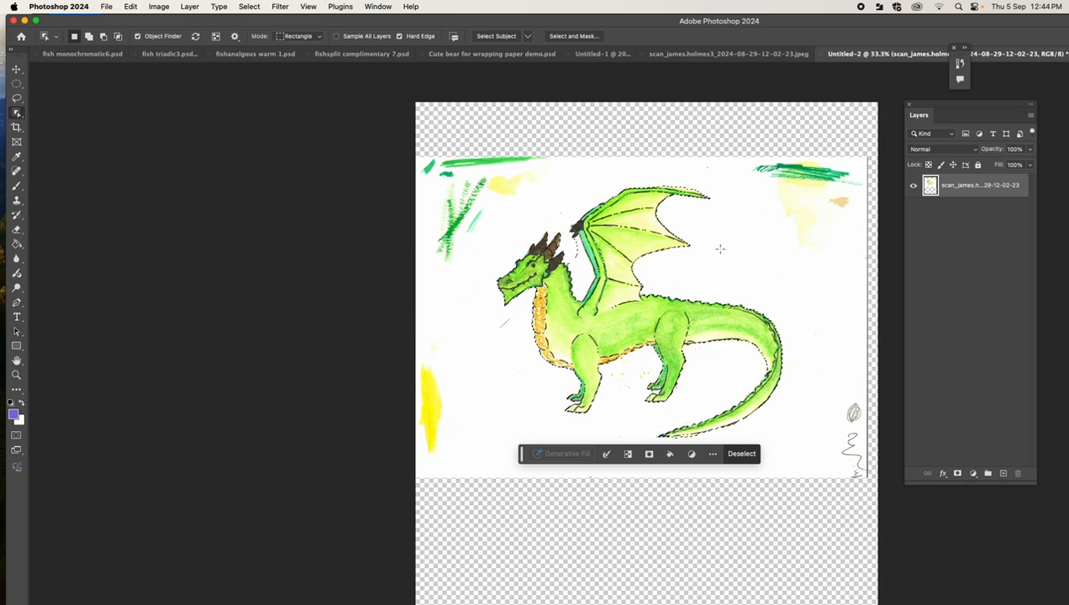
Undo the deletion of the dragon, invert the selection and delete the scanned background around the dragon.
key(super+equal)
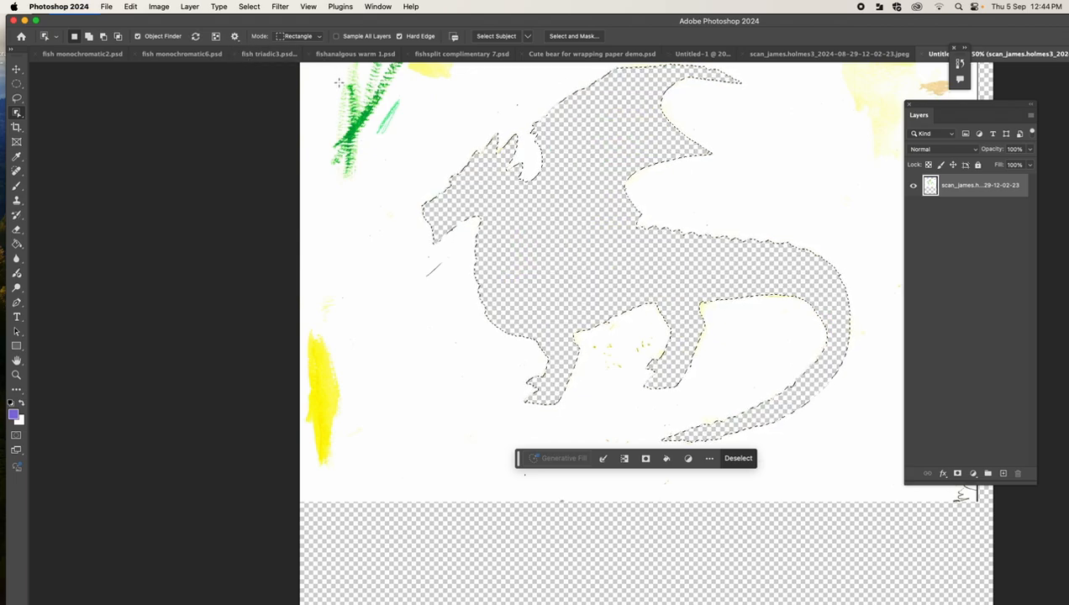
key(super+z)
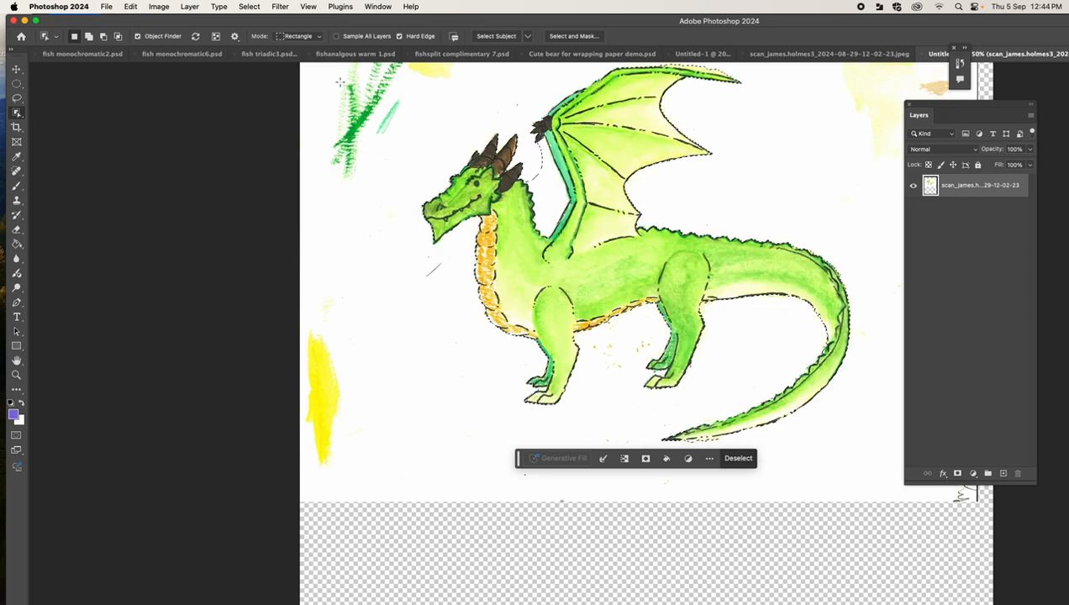
click(249, 6)
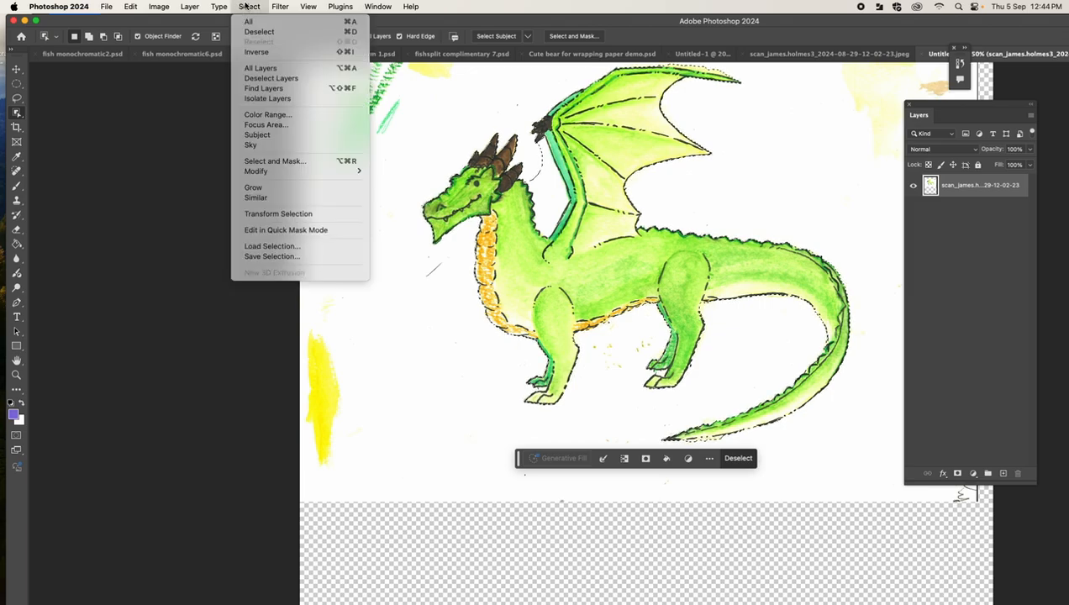
click(250, 53)
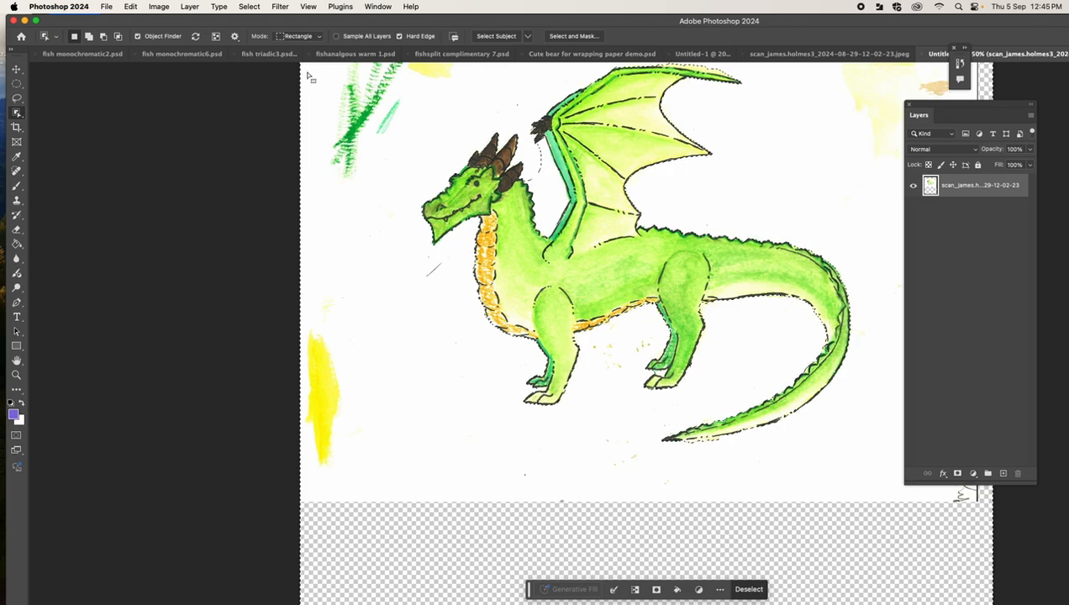
key(Delete)
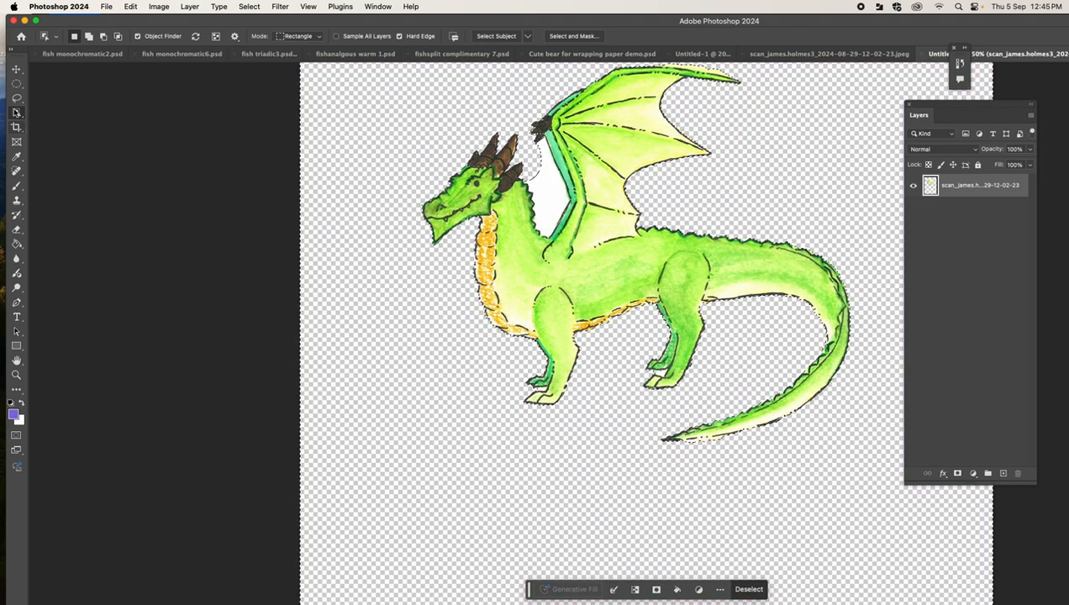
Remove the leftover white area between the dragon's neck and wing with the Quick Selection Tool and deselect.
click(15, 112)
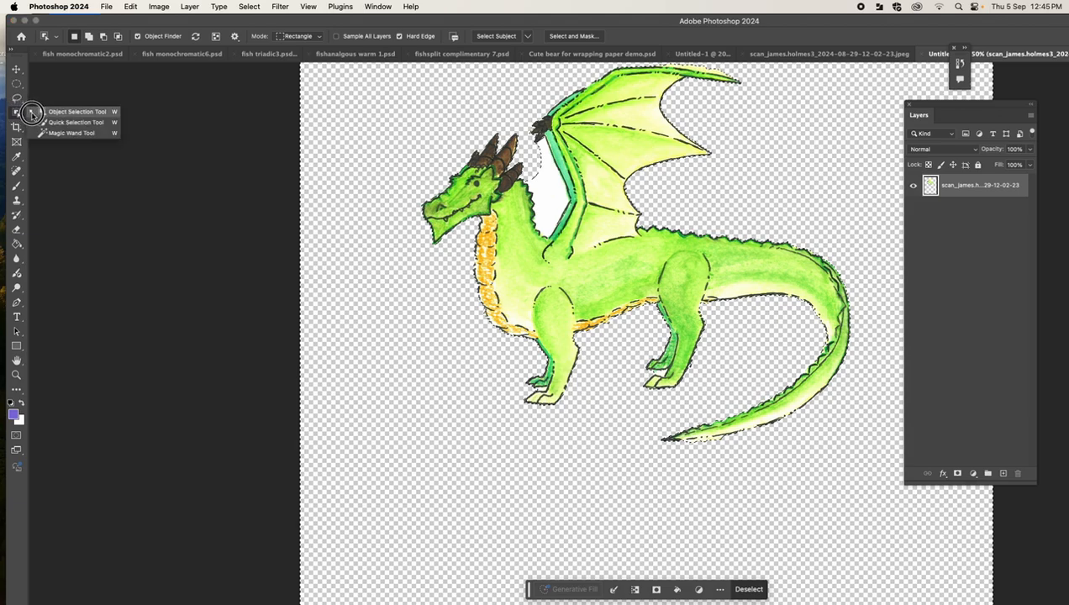
click(44, 122)
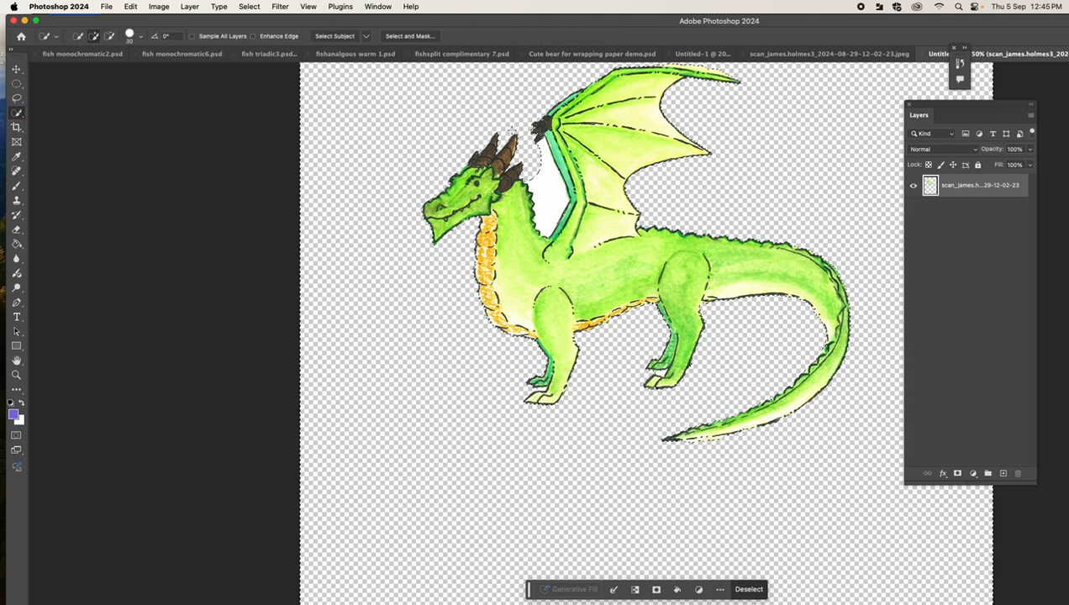
drag(548, 202, 529, 143)
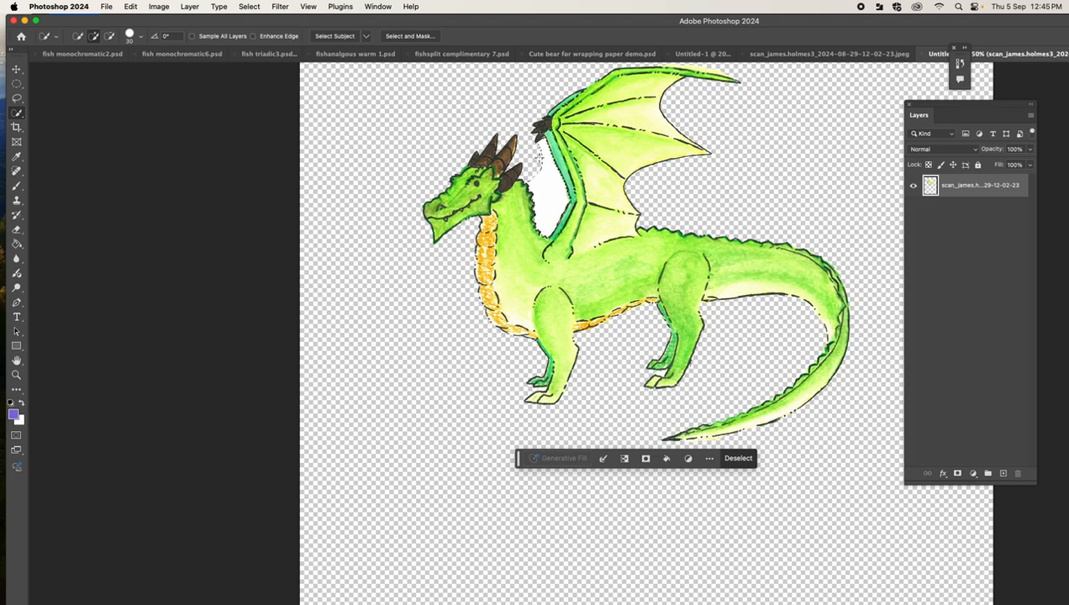
key(Delete)
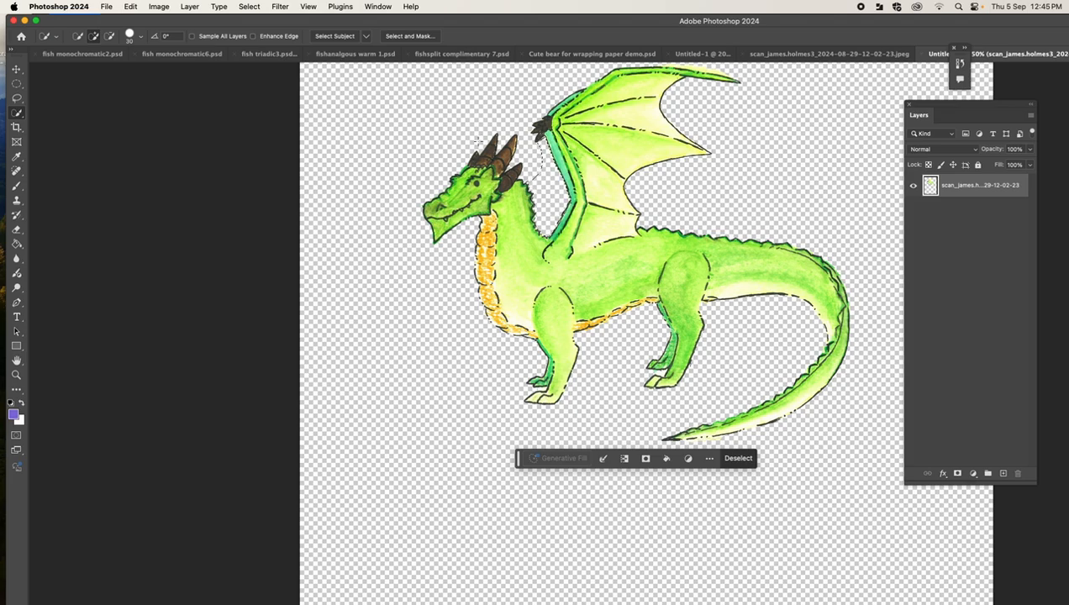
key(super+d)
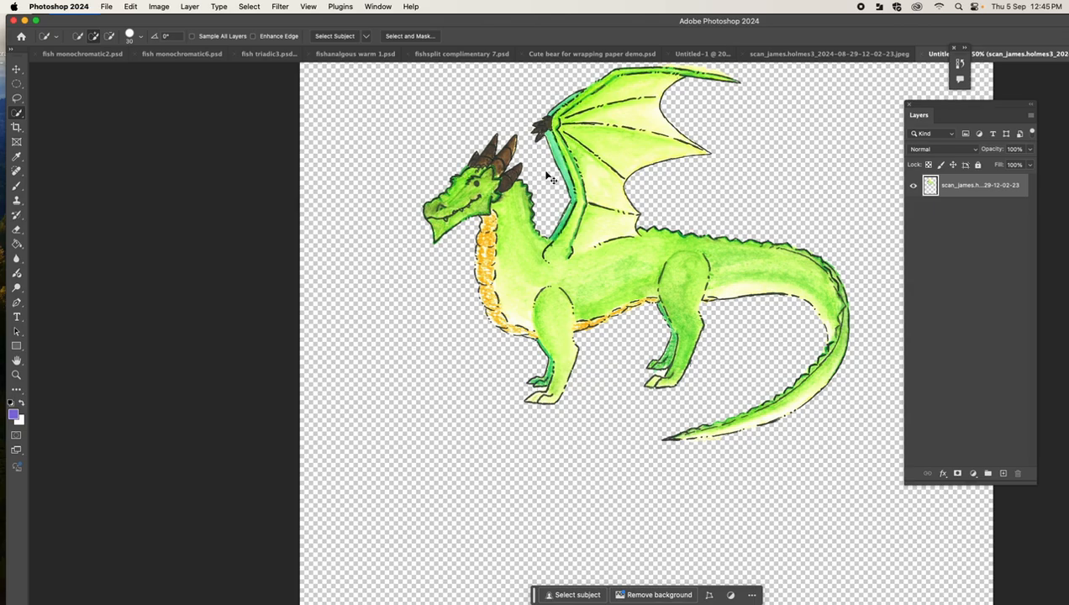
Try to erase the stray green fringe along the top of the dragon's head with the Eraser tool.
key(super+plus)
key(super+plus)
key(super+plus)
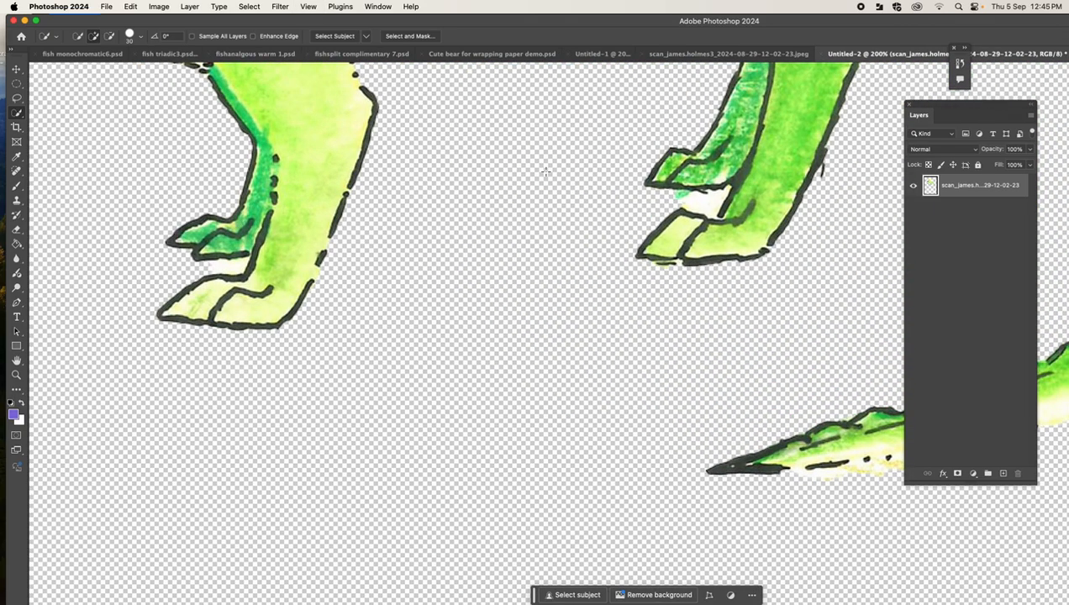
drag(283, 159, 628, 366)
drag(477, 165, 539, 417)
mouse_move(518, 139)
mouse_down()
mouse_move(584, 301)
mouse_move(572, 325)
mouse_up()
drag(558, 254, 554, 367)
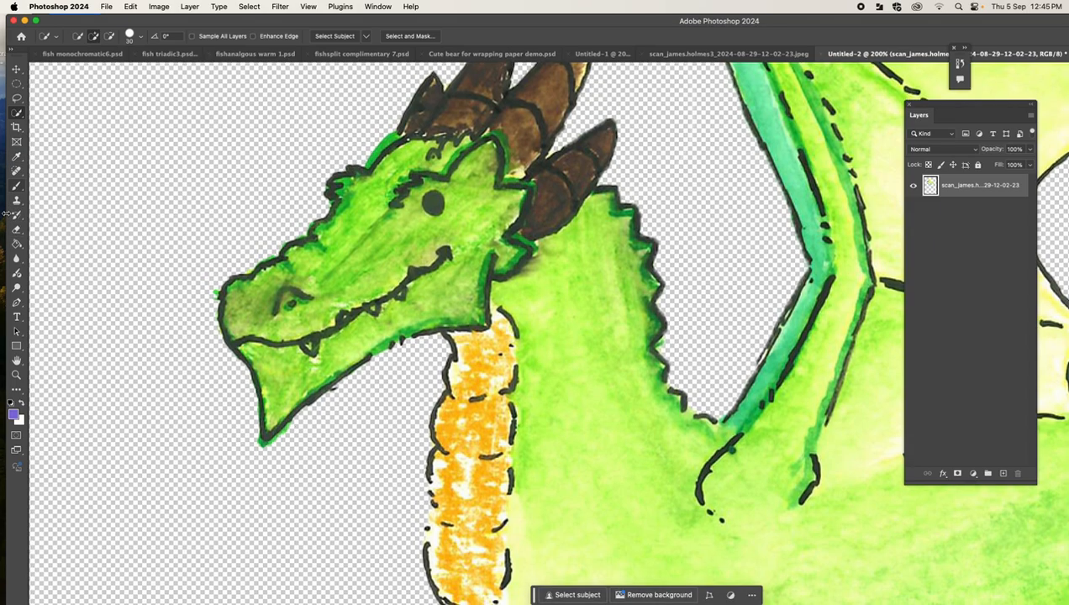
drag(17, 229, 49, 227)
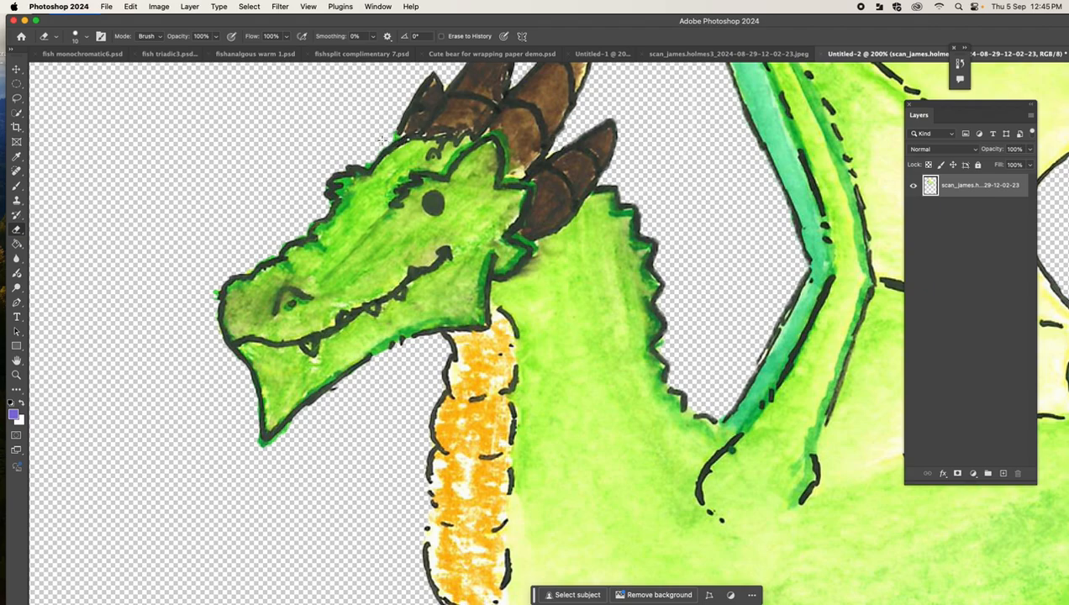
drag(376, 142, 378, 137)
Select the green fringe along the top of the dragon's head with the Magic Wand Tool at tolerance 30.
click(18, 112)
right_click(19, 113)
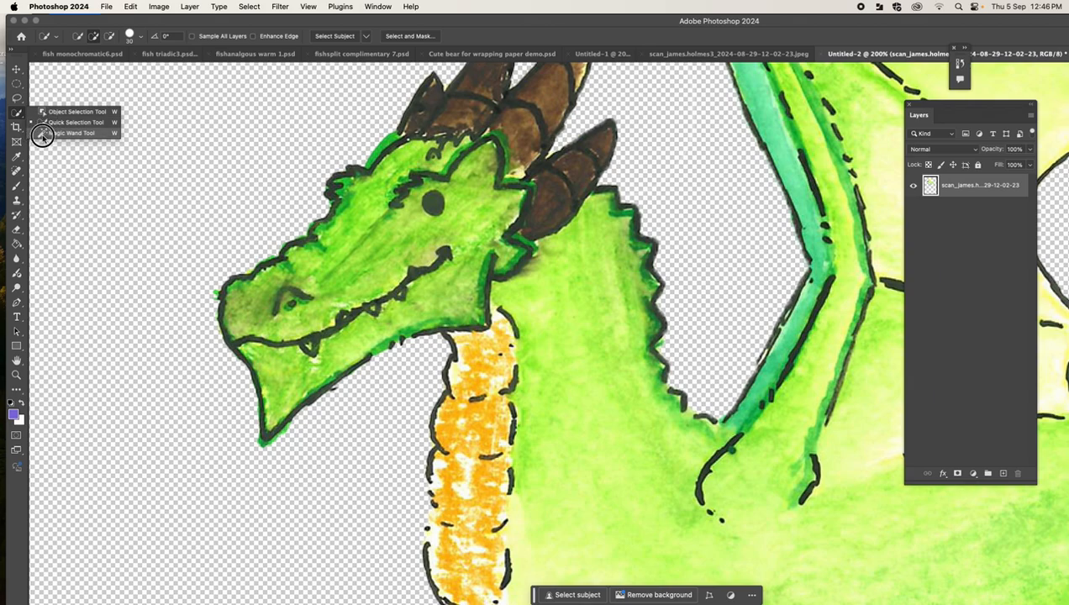
click(45, 132)
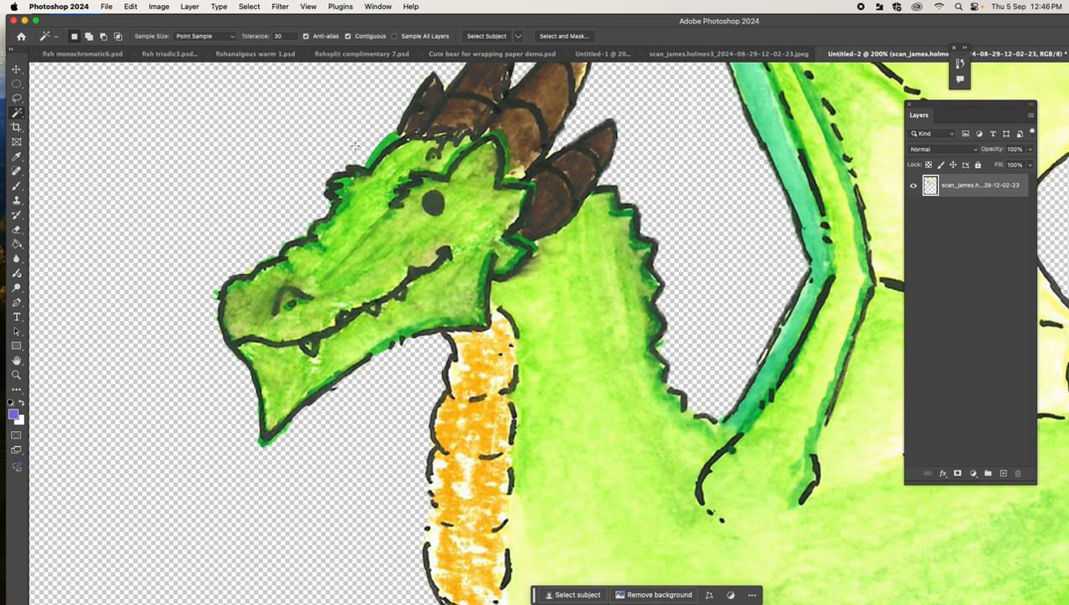
click(384, 146)
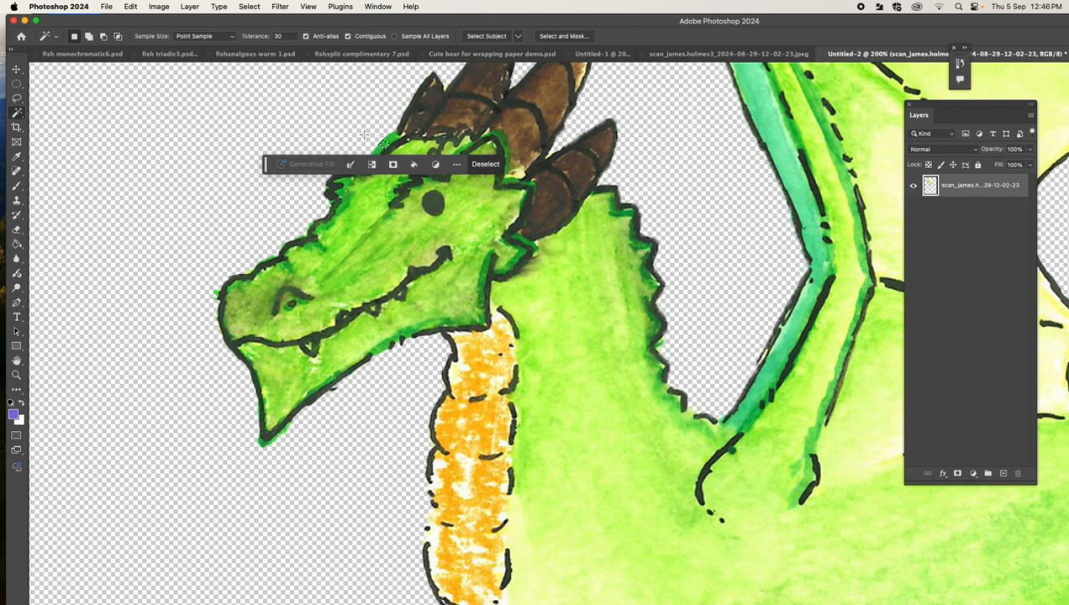
drag(269, 167, 83, 112)
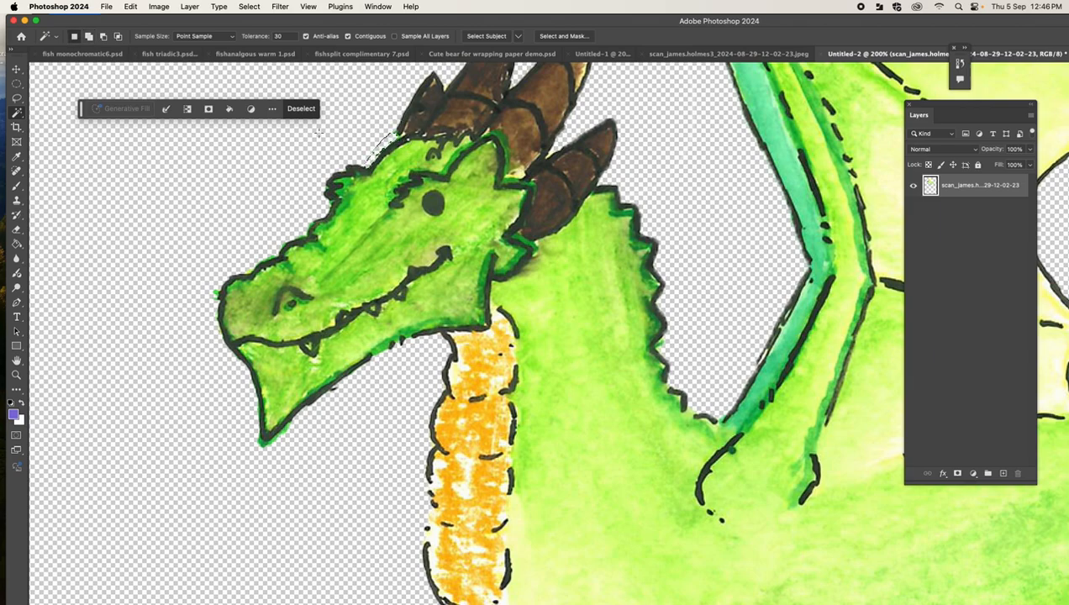
key(super+shift+s)
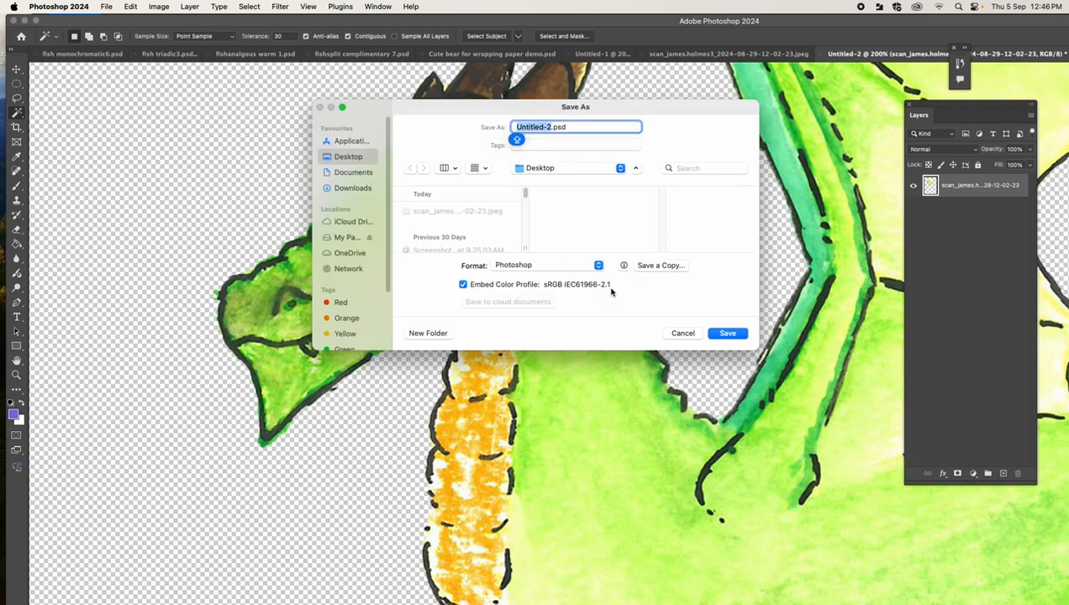
click(682, 333)
Set the Magic Wand tolerance to 100 and select the orange scales on the dragon's throat.
scroll(298, 214, down, 6)
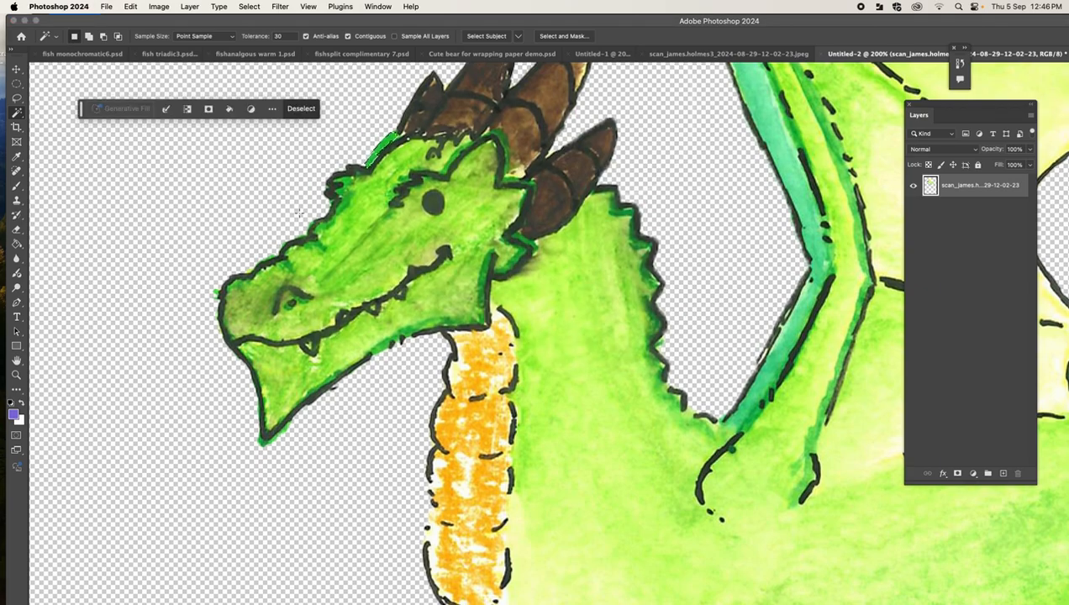
scroll(298, 214, up, 4)
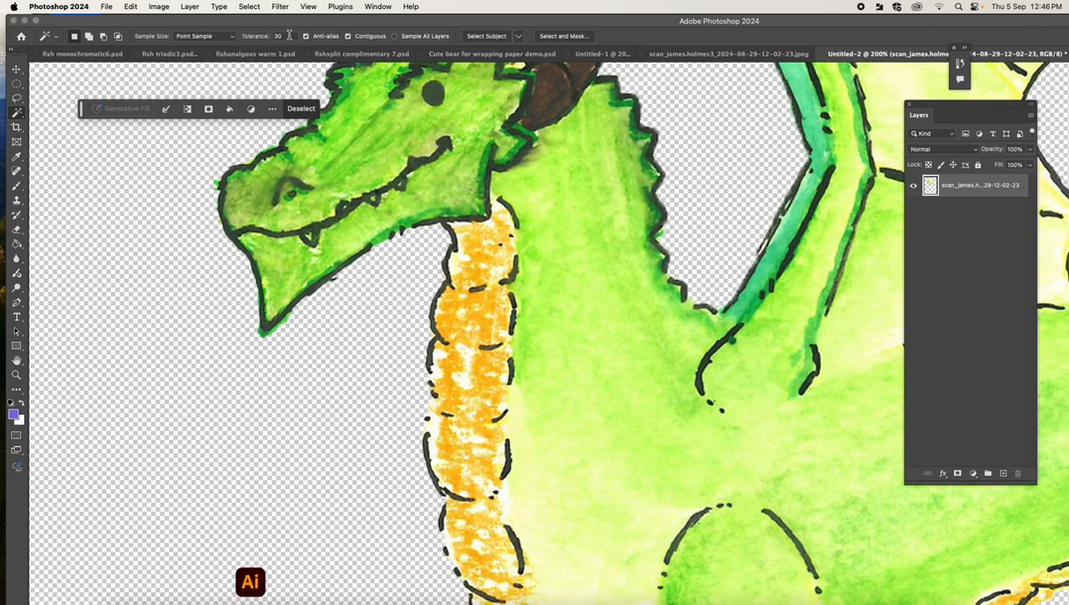
click(278, 37)
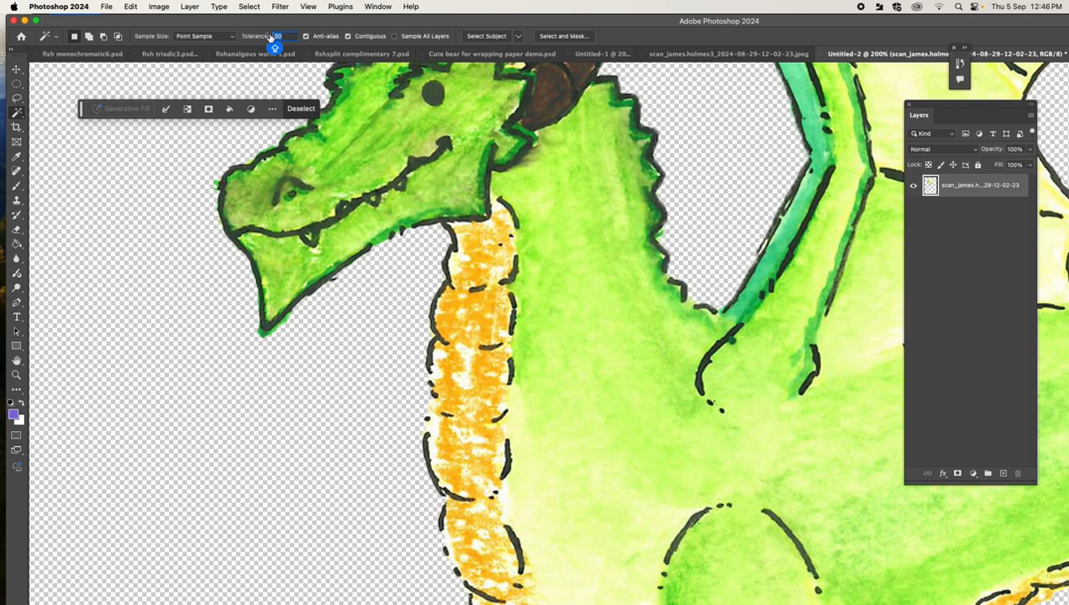
key(BackSpace)
click(452, 320)
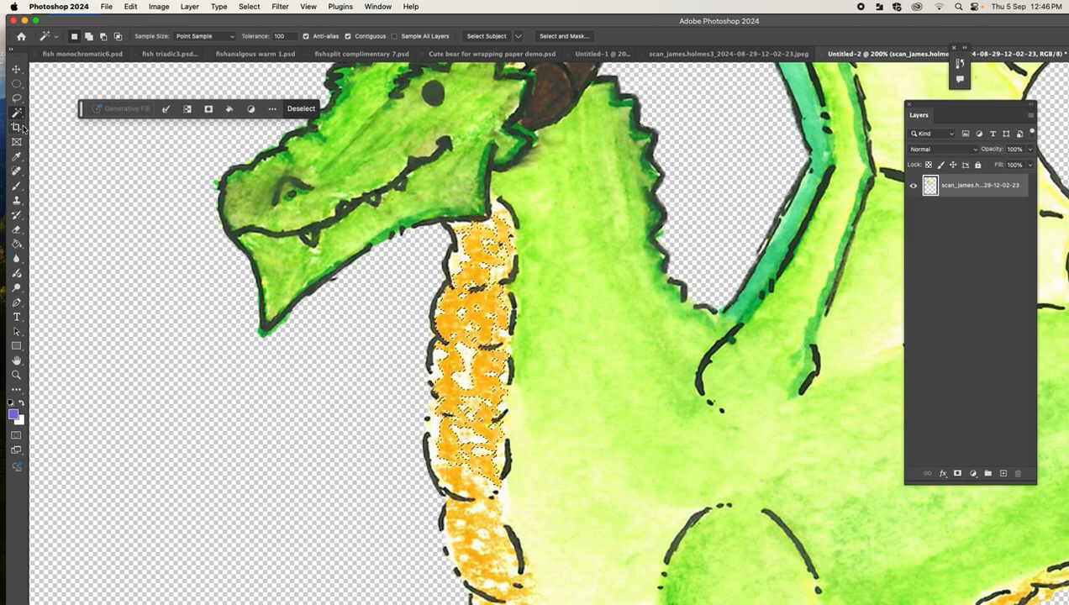
Add the orange scales lower down the dragon's chest to the Magic Wand selection.
mouse_move(16, 112)
mouse_down()
mouse_move(44, 122)
mouse_move(16, 114)
mouse_up()
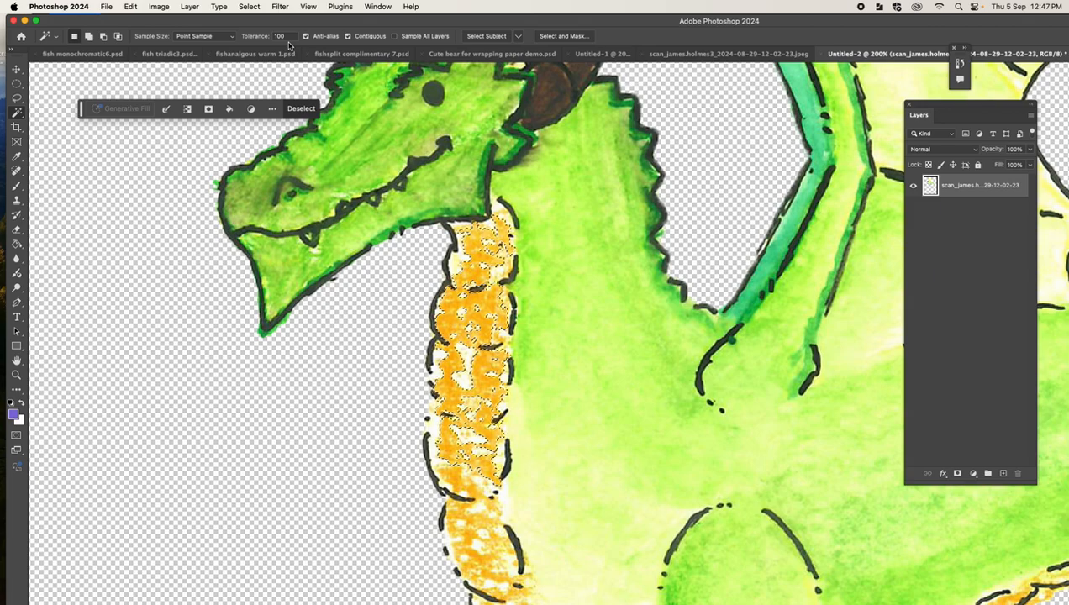
key(shift)
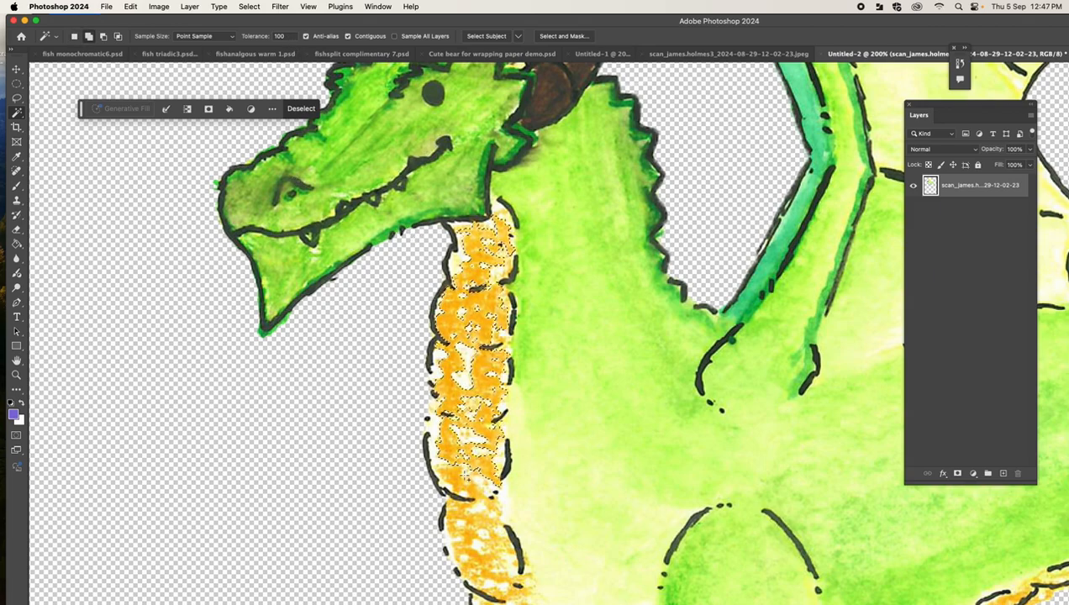
shift+click(472, 526)
scroll(478, 432, down, 5)
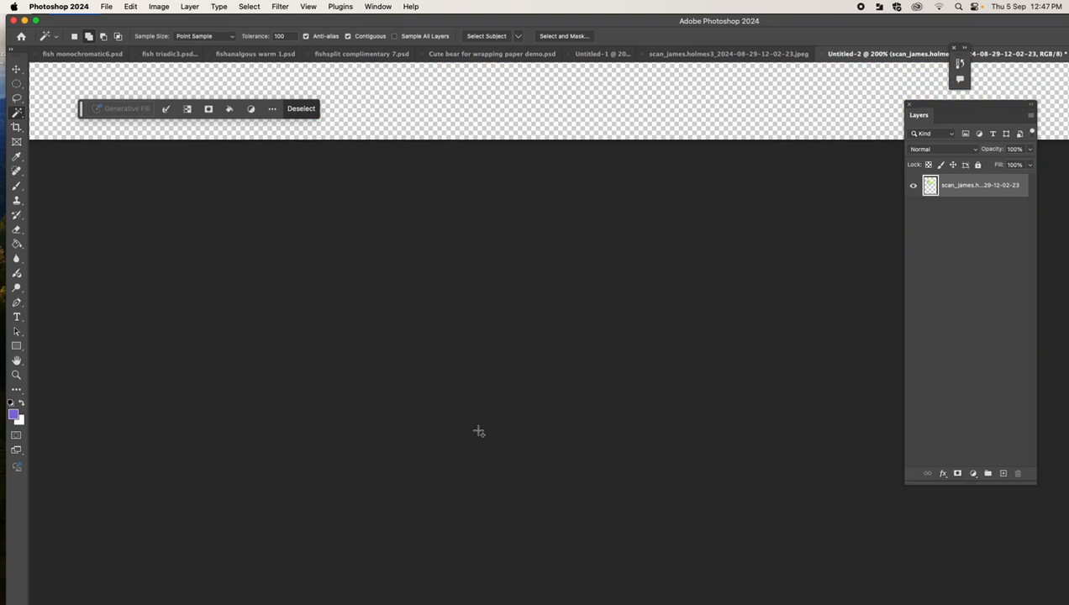
scroll(478, 433, up, 5)
scroll(479, 433, down, 5)
scroll(479, 433, up, 5)
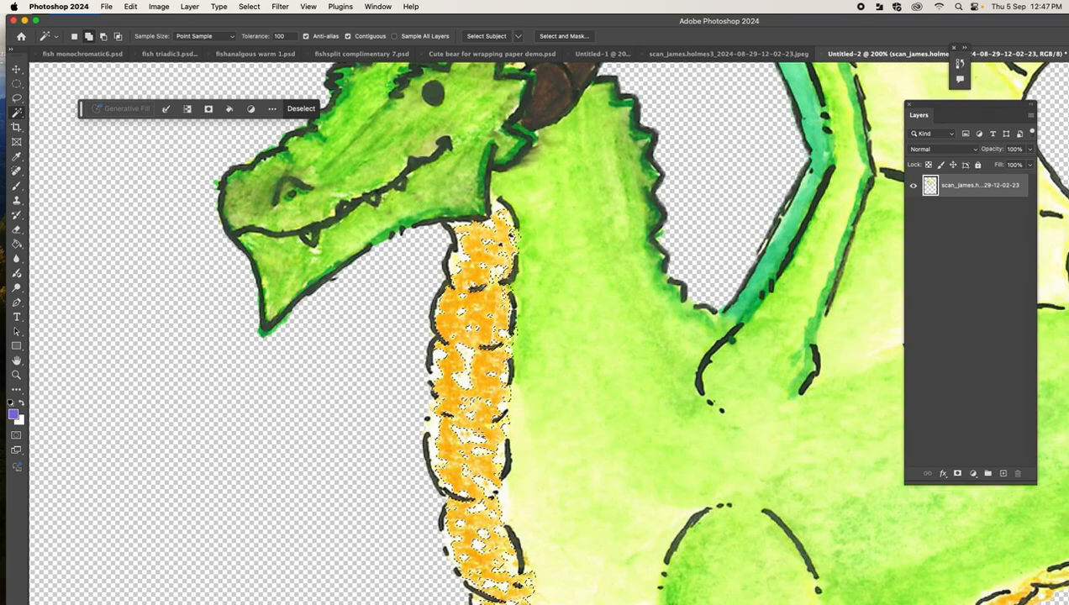
scroll(496, 453, down, 5)
scroll(496, 453, up, 5)
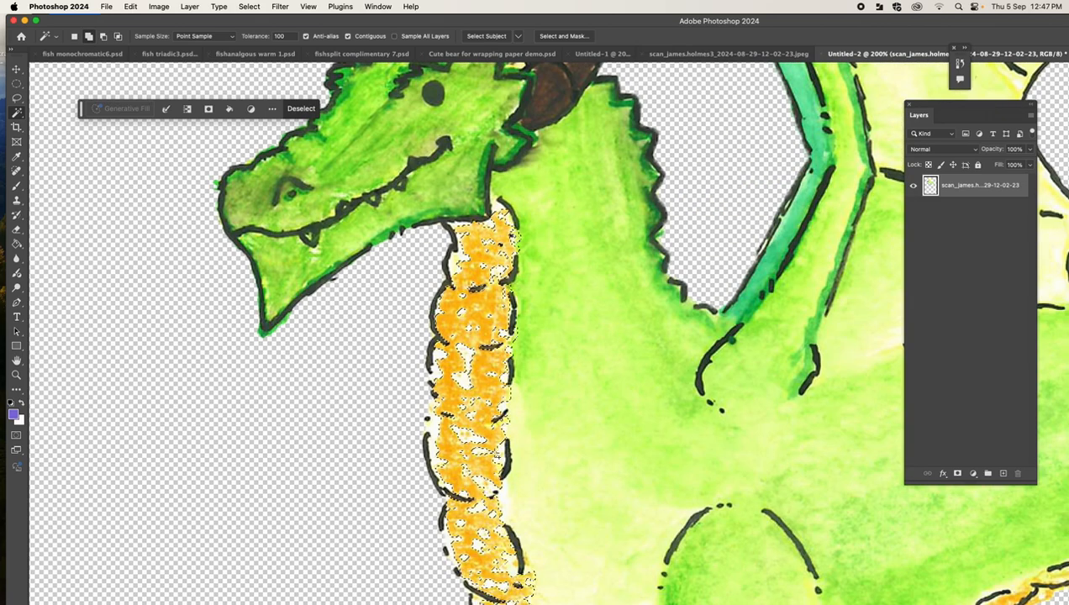
Try to add the orange patch beside the front leg to the selection at tolerance 100 and undo it.
drag(514, 459, 386, 251)
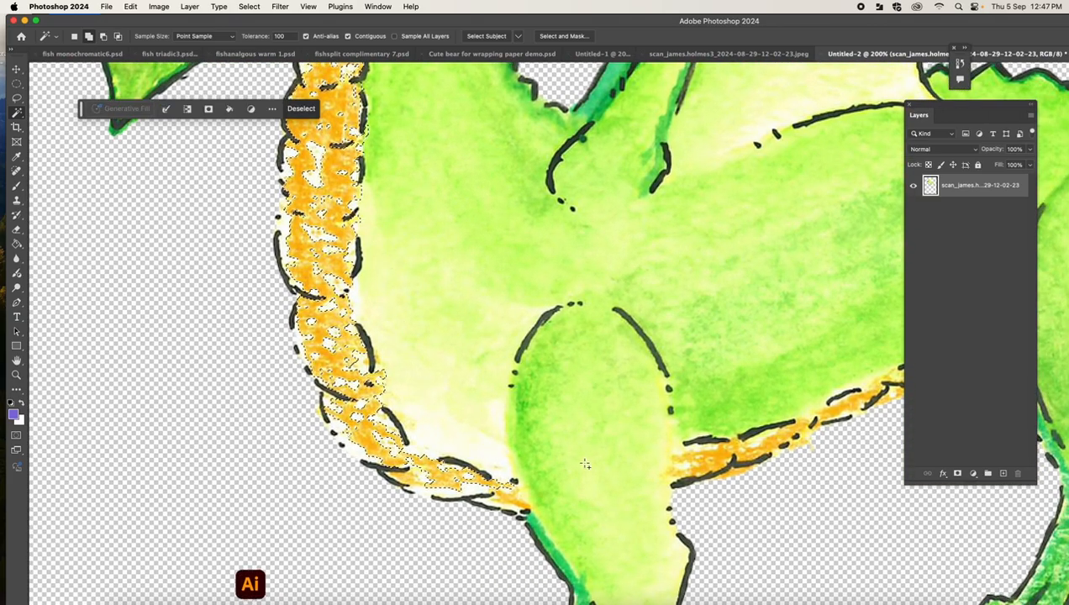
shift+click(509, 496)
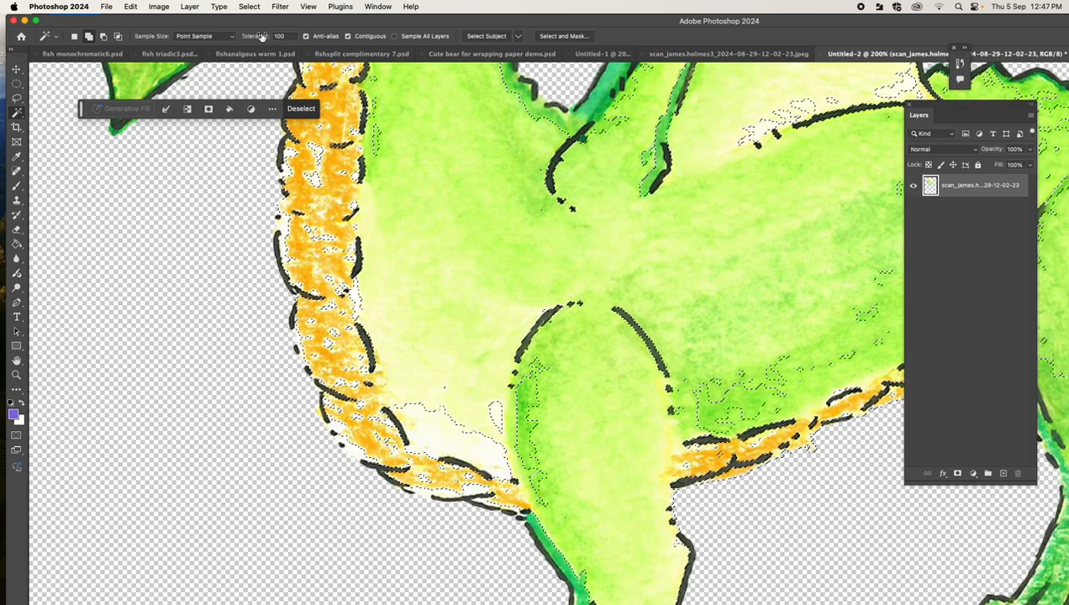
key(super+z)
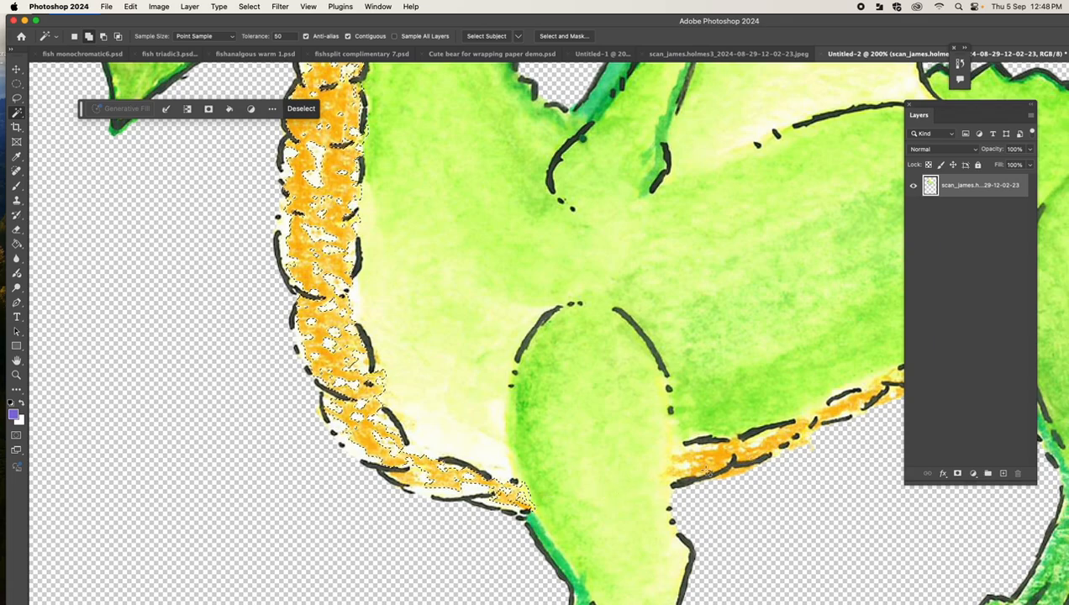
Add the orange belly scales behind the dragon's front leg to the Magic Wand selection.
shift+click(683, 464)
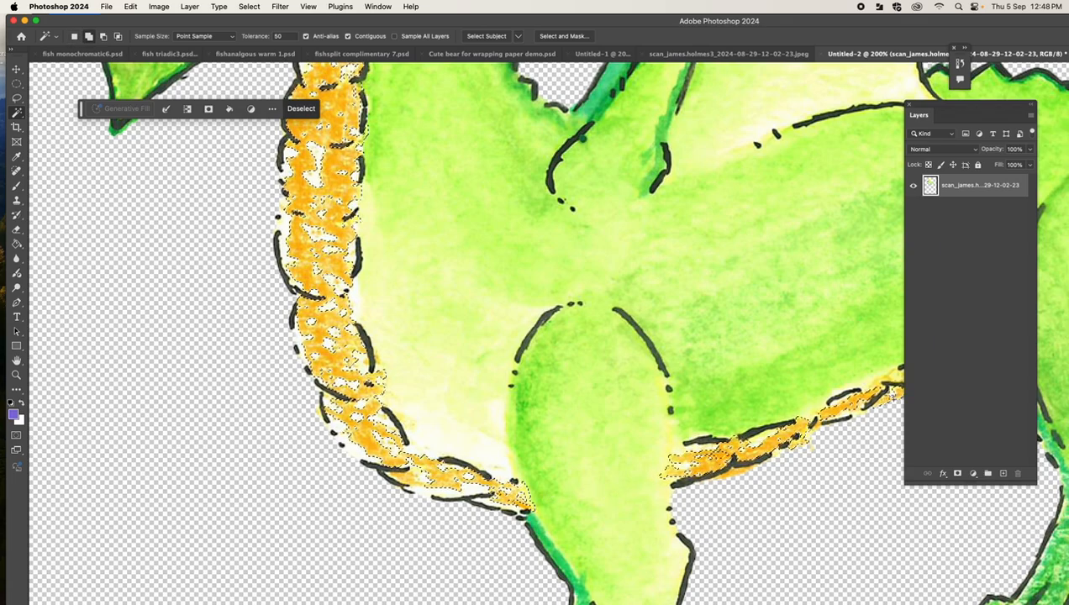
drag(602, 21, 692, 58)
Recolour the selected orange throat and chest scales purple with the Color Replacement Tool at brush size 1100.
scroll(611, 263, up, 5)
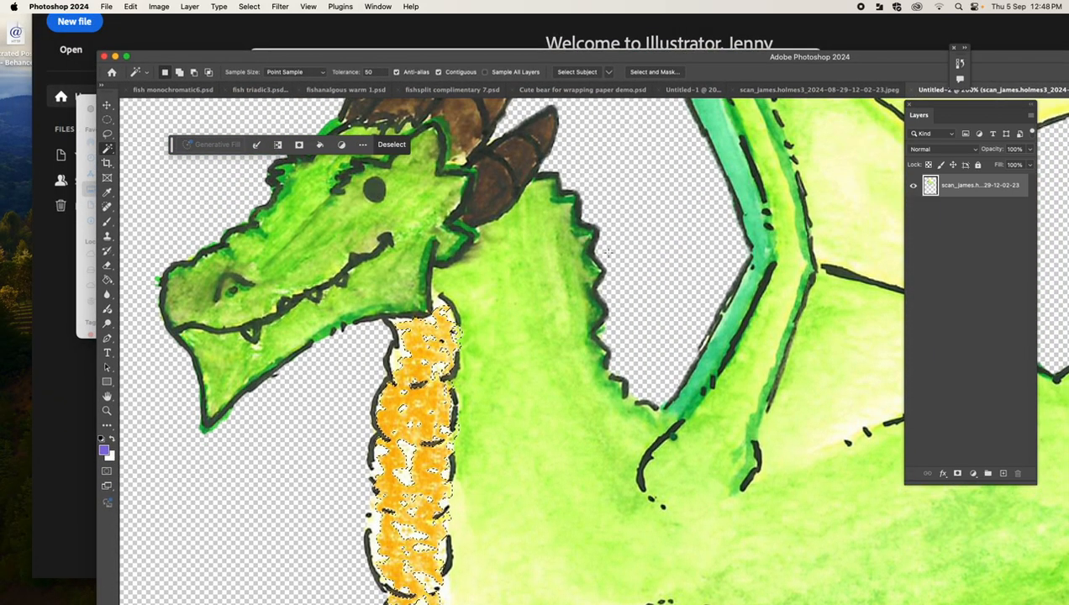
scroll(608, 253, up, 1)
scroll(607, 250, down, 5)
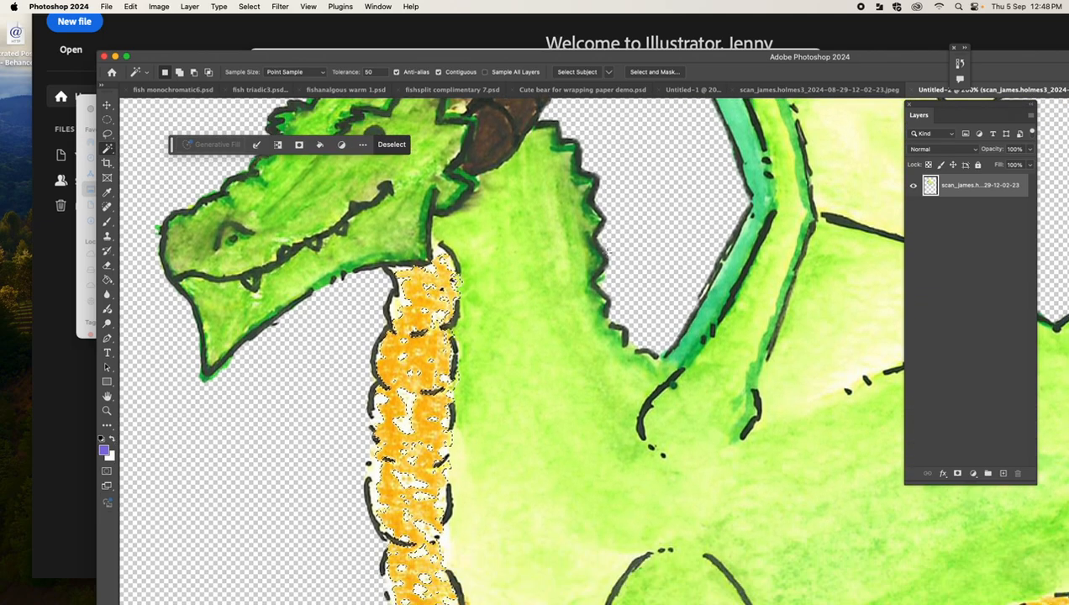
scroll(607, 250, up, 4)
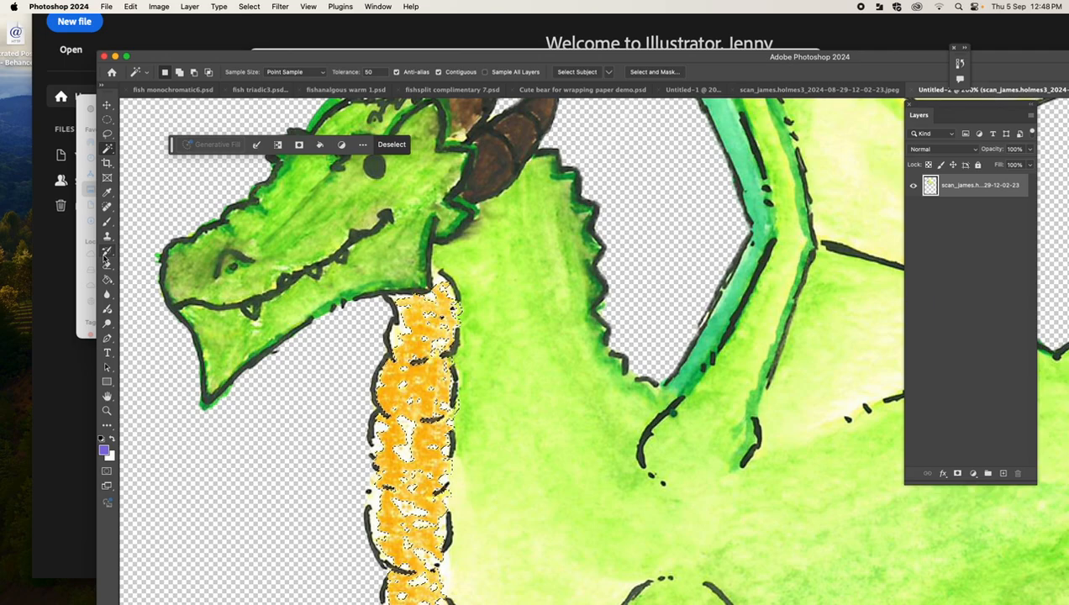
click(107, 251)
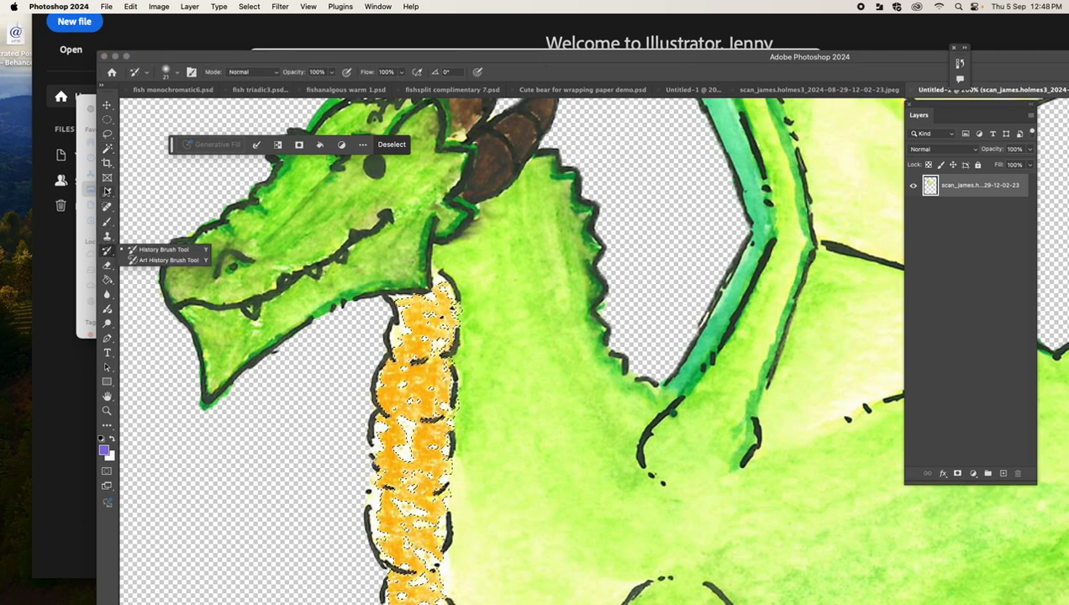
click(105, 221)
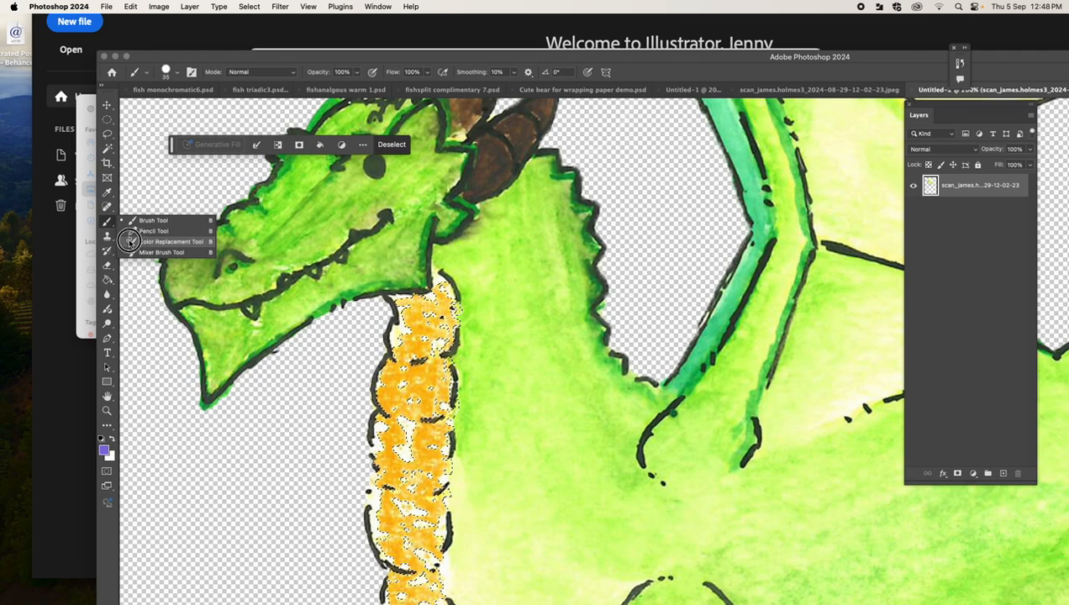
click(135, 241)
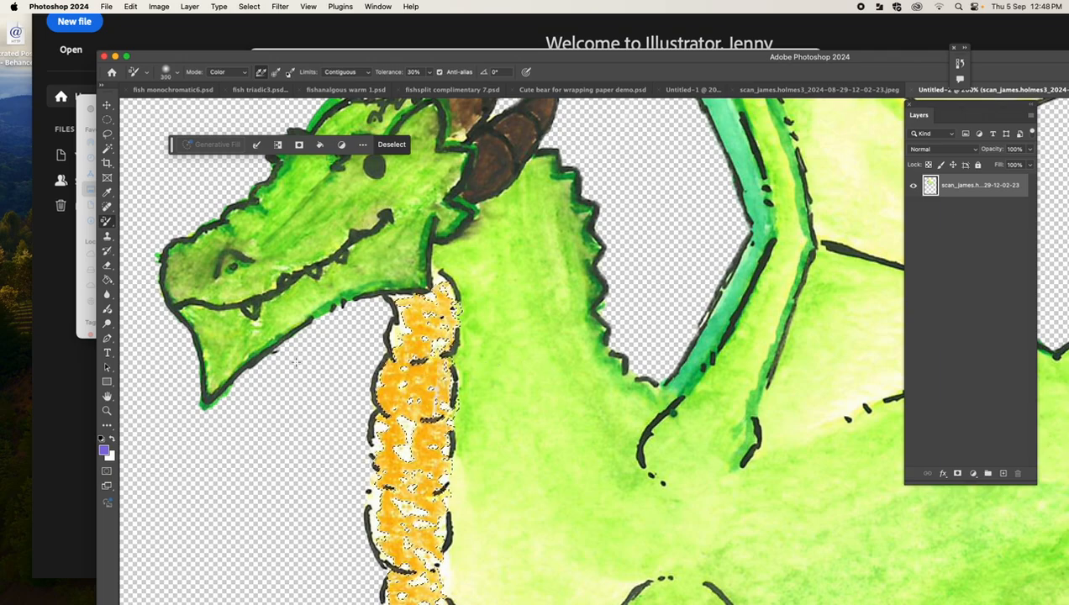
key(bracketright)
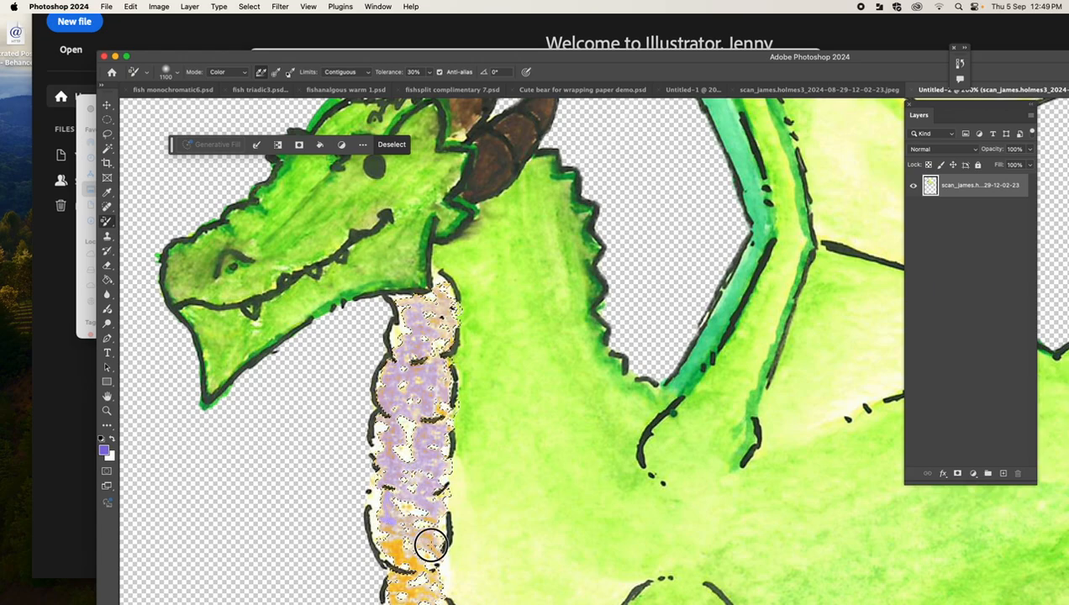
scroll(588, 349, down, 5)
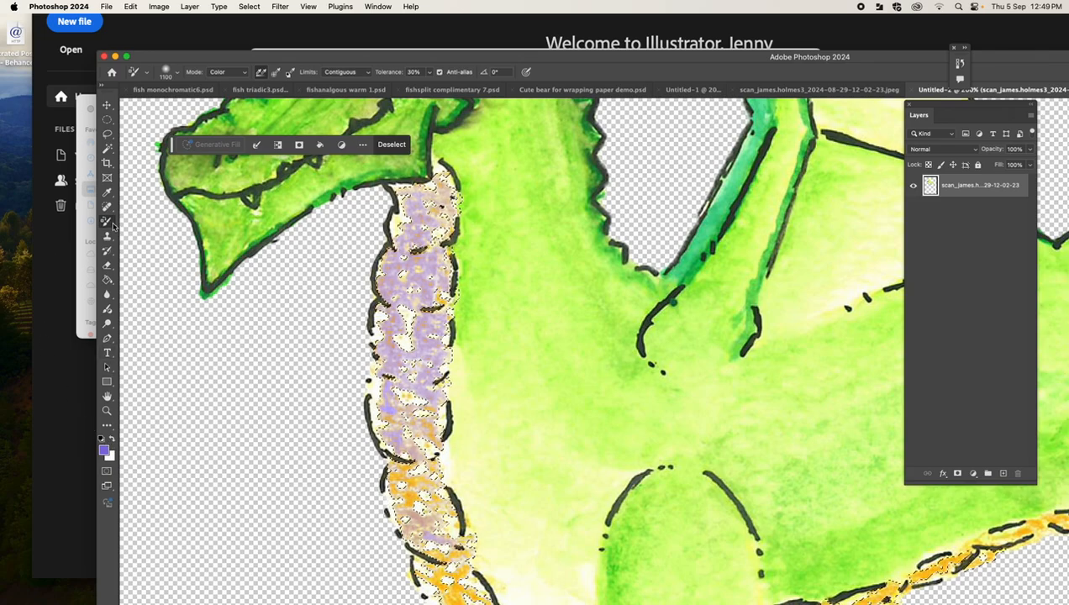
Try filling the upper throat scales with solid purple using the Paint Bucket Tool and undo it.
click(108, 281)
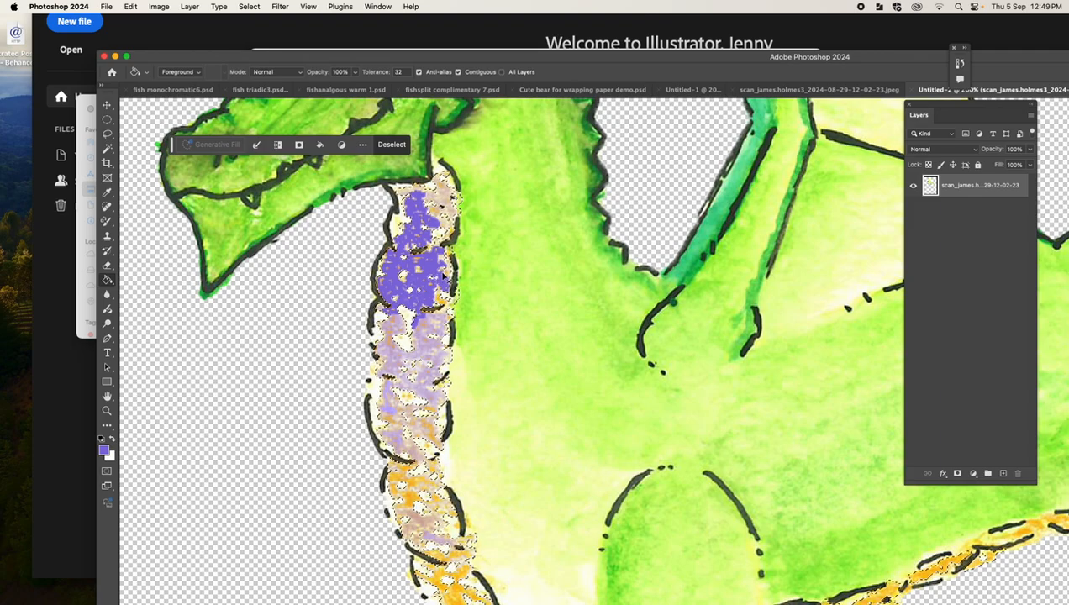
key(super+z)
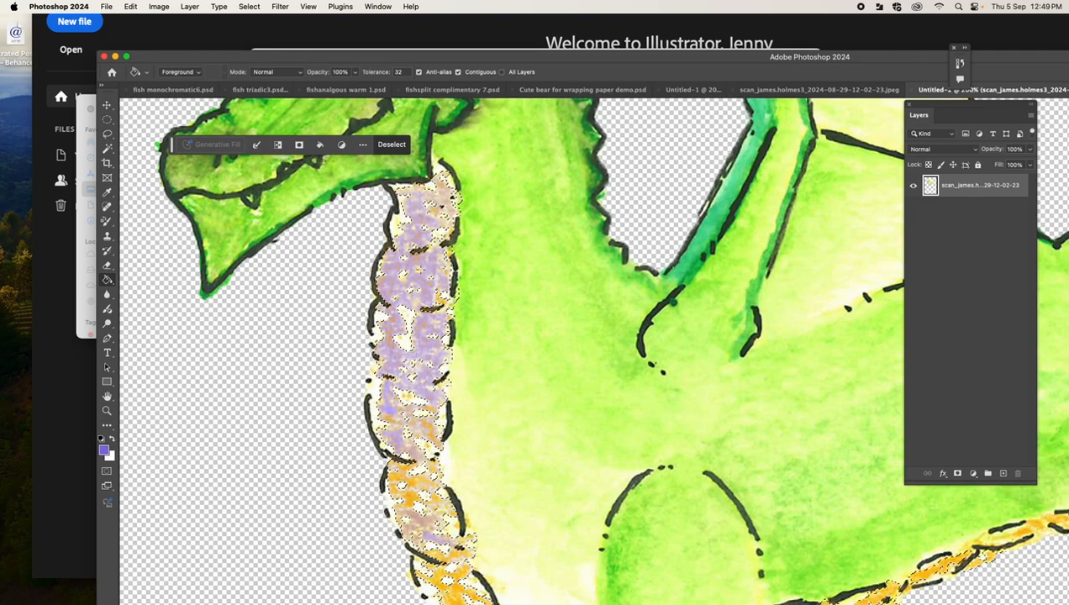
Set the foreground colour to dark purple #2a214f and repaint the selected throat and chest scales with the Color Replacement Tool.
click(108, 222)
click(107, 221)
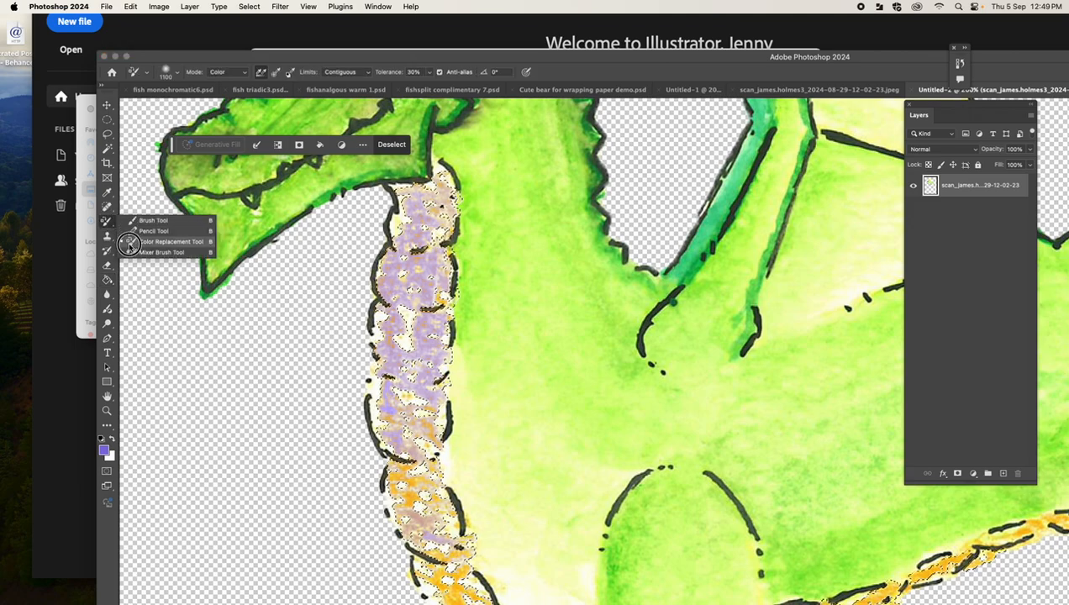
click(131, 243)
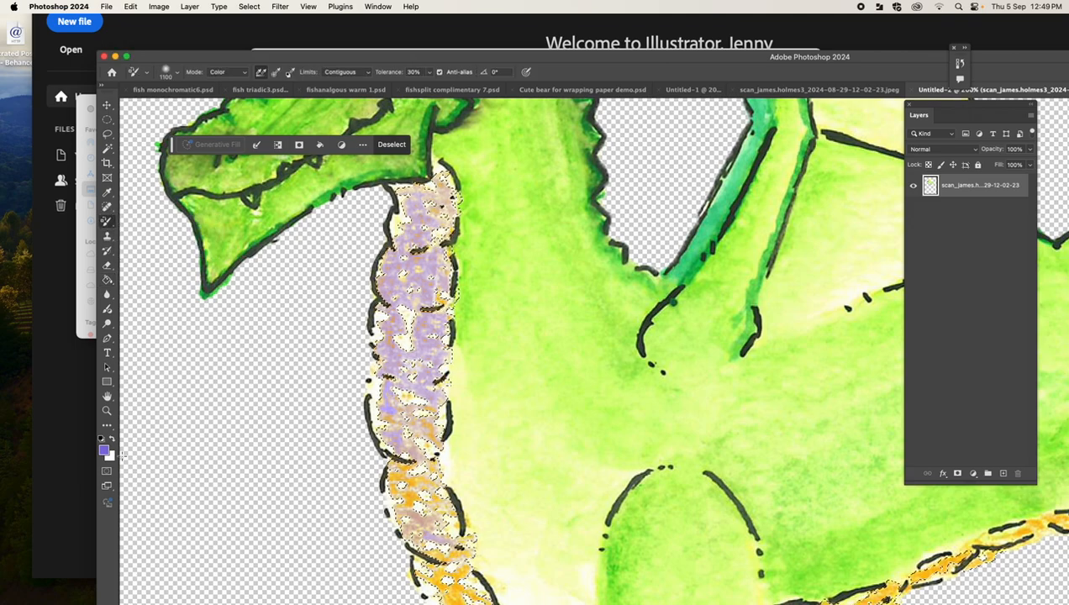
click(105, 451)
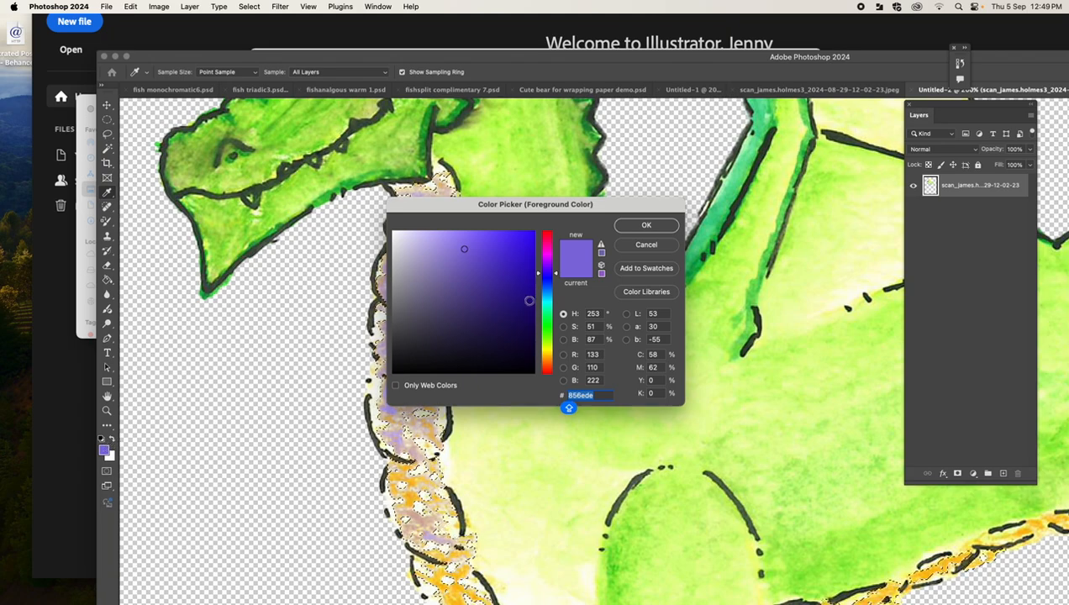
click(475, 329)
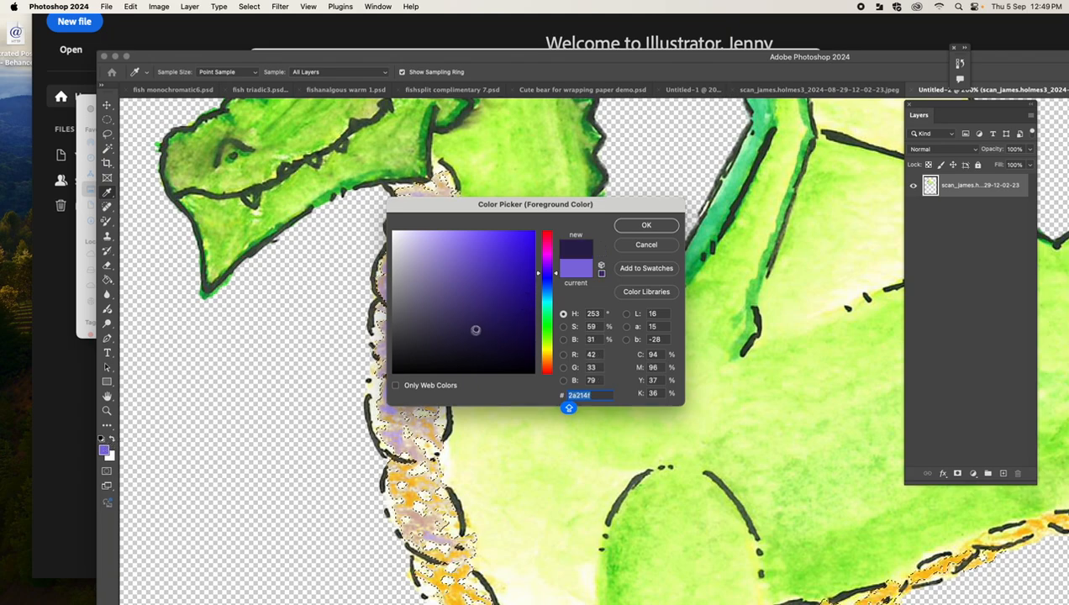
click(646, 225)
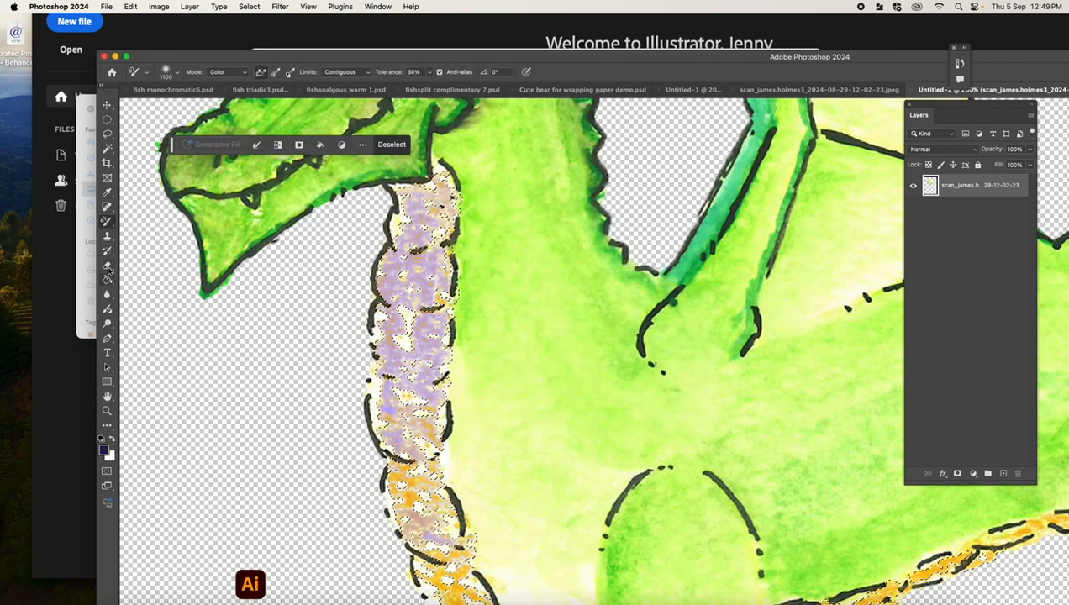
click(107, 221)
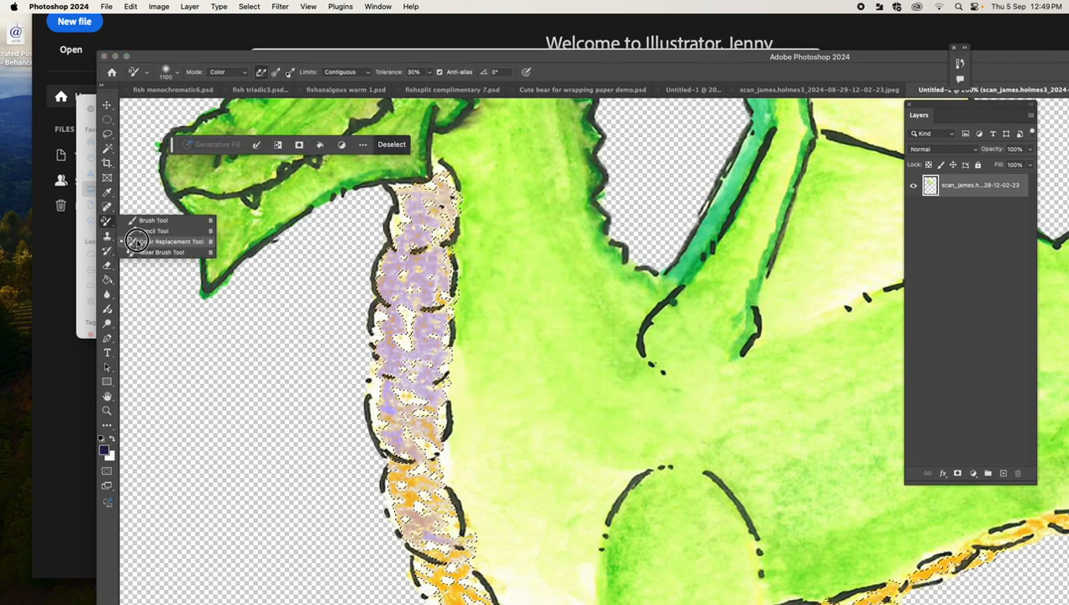
click(143, 241)
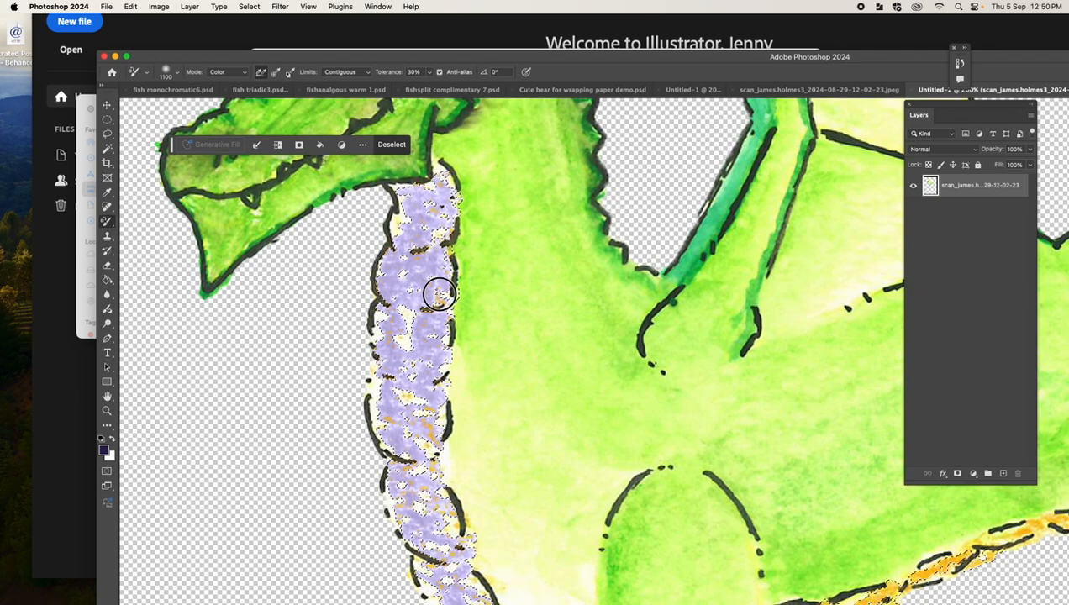
Apply a Levels adjustment to the selected scales, raising the black input level to about 23.
click(159, 6)
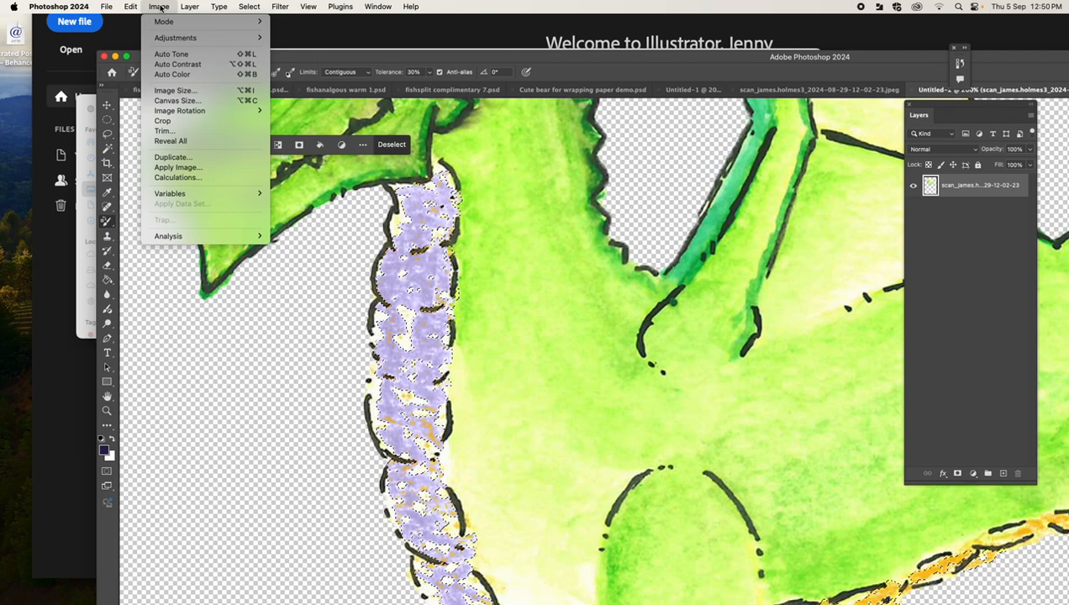
mouse_move(165, 40)
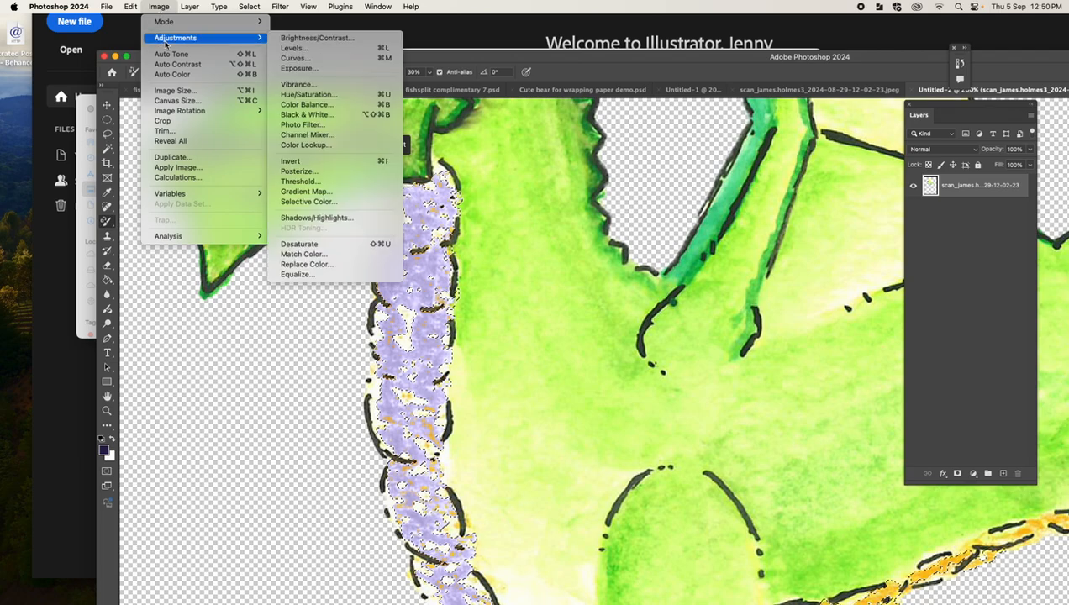
click(281, 50)
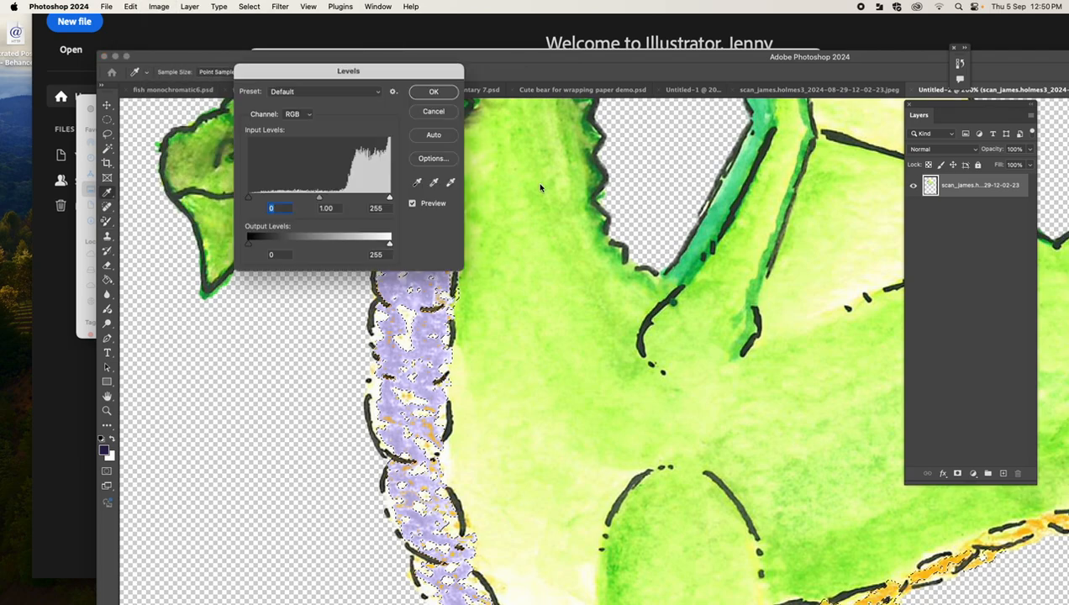
mouse_move(251, 199)
mouse_down()
mouse_move(308, 207)
mouse_move(253, 196)
mouse_up()
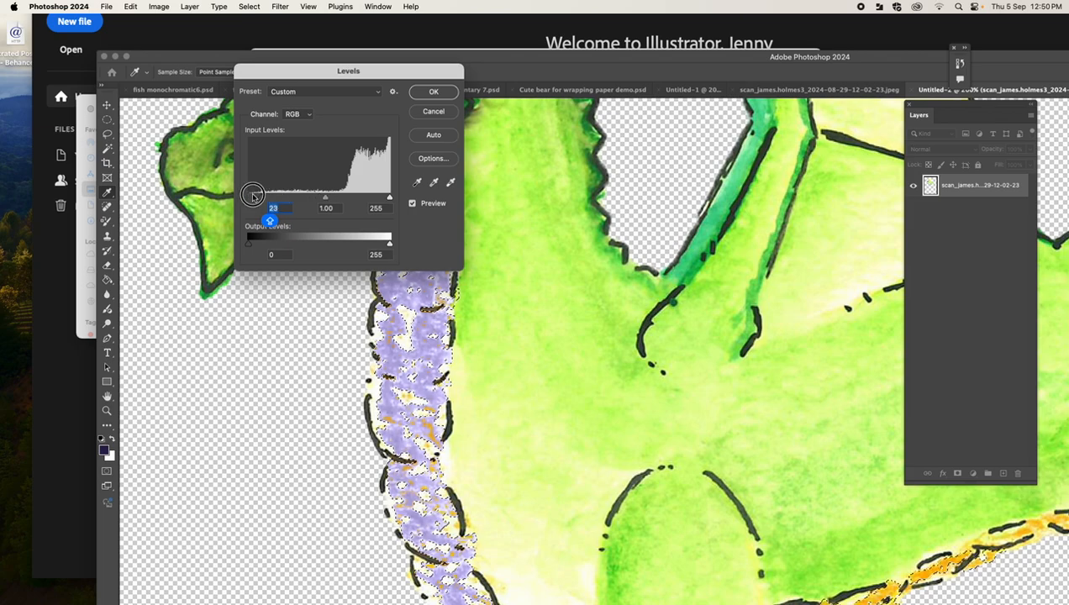
click(434, 90)
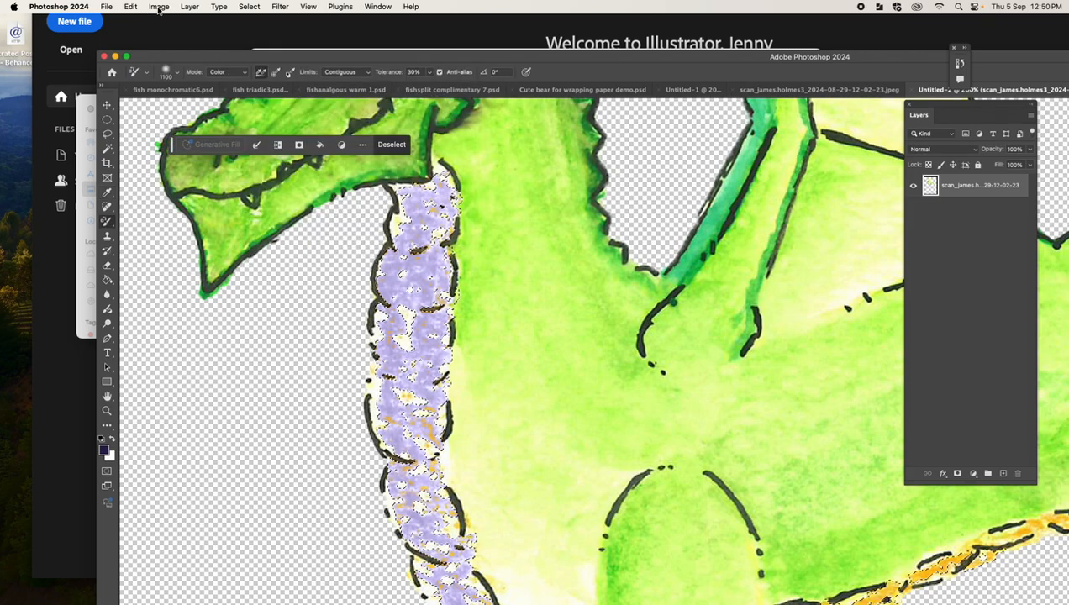
Raise the saturation of the selected scales to +100 with a Hue/Saturation adjustment and clear the selection.
click(159, 7)
mouse_move(172, 39)
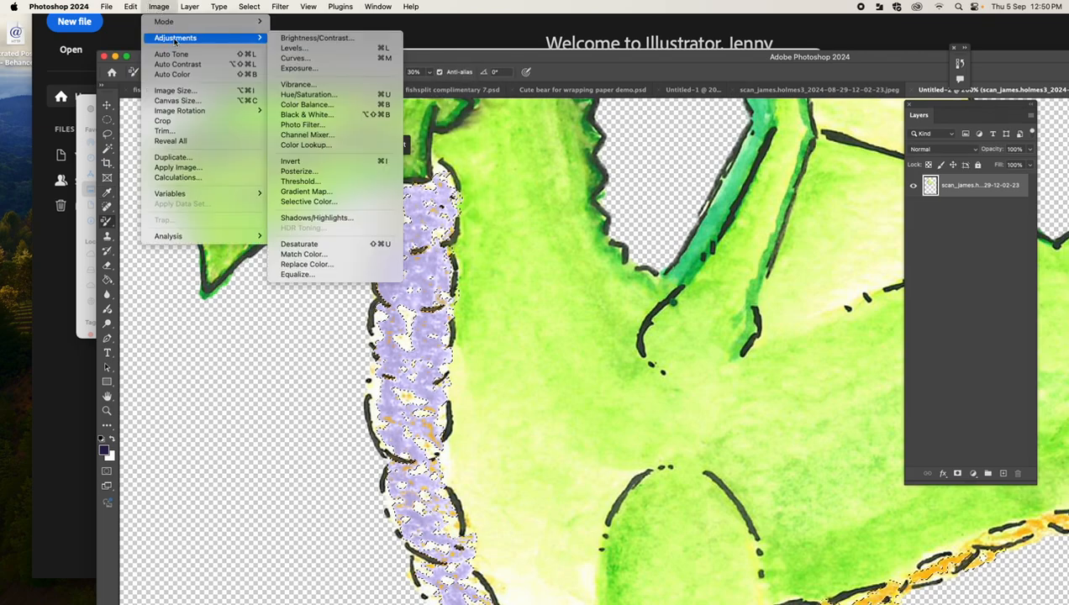
click(307, 95)
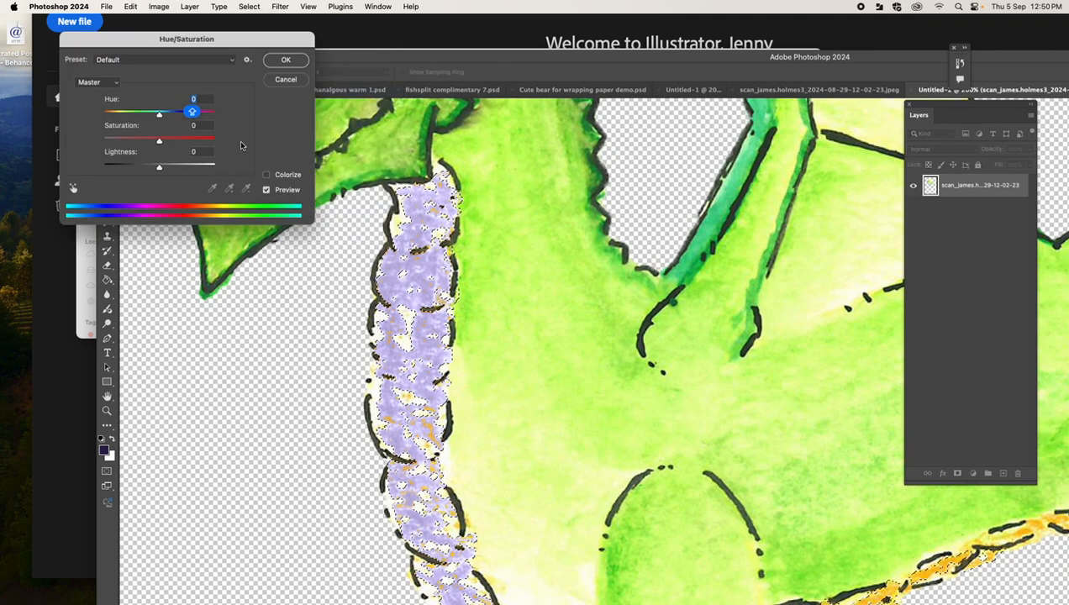
click(160, 140)
drag(160, 141, 198, 143)
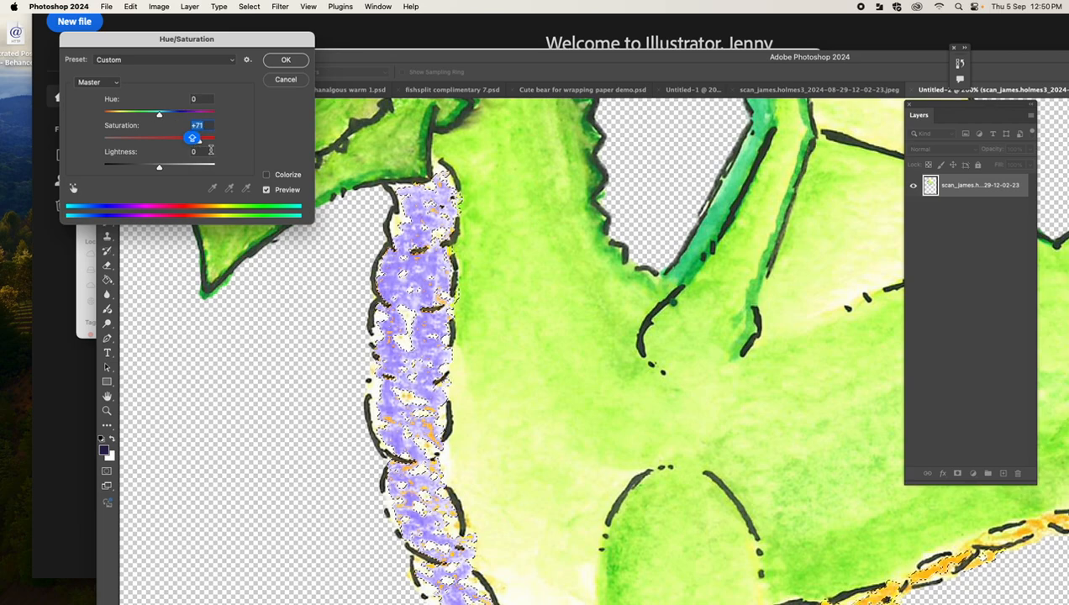
drag(199, 144, 226, 144)
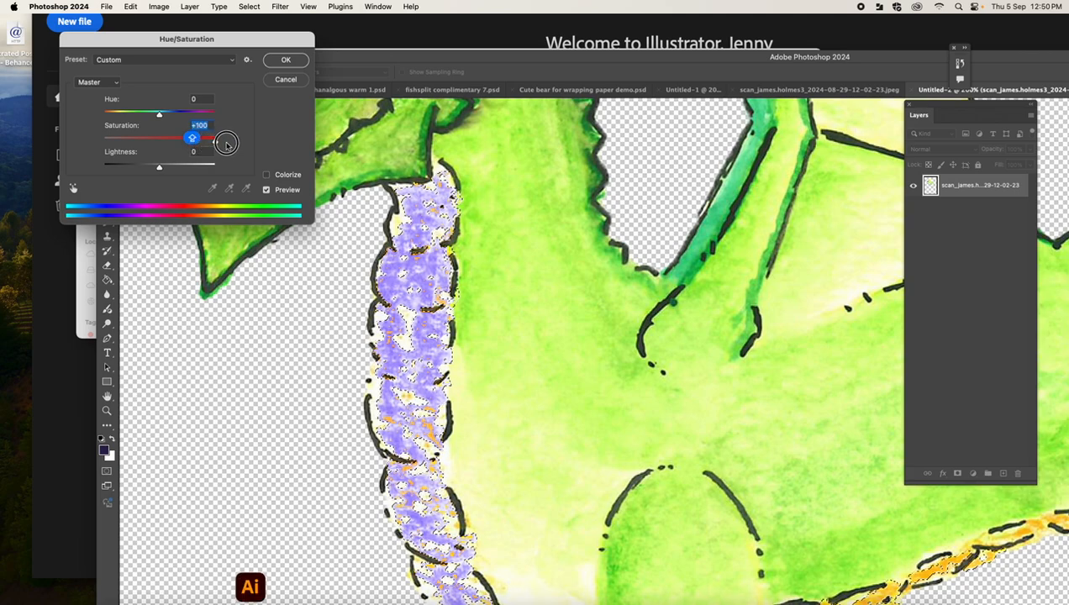
drag(219, 144, 241, 152)
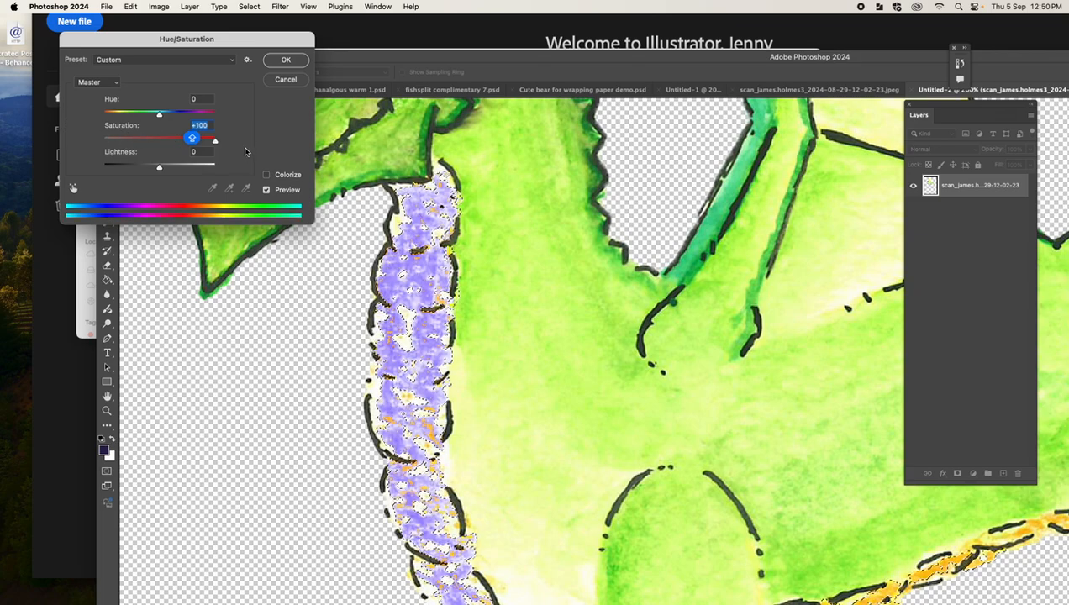
click(286, 59)
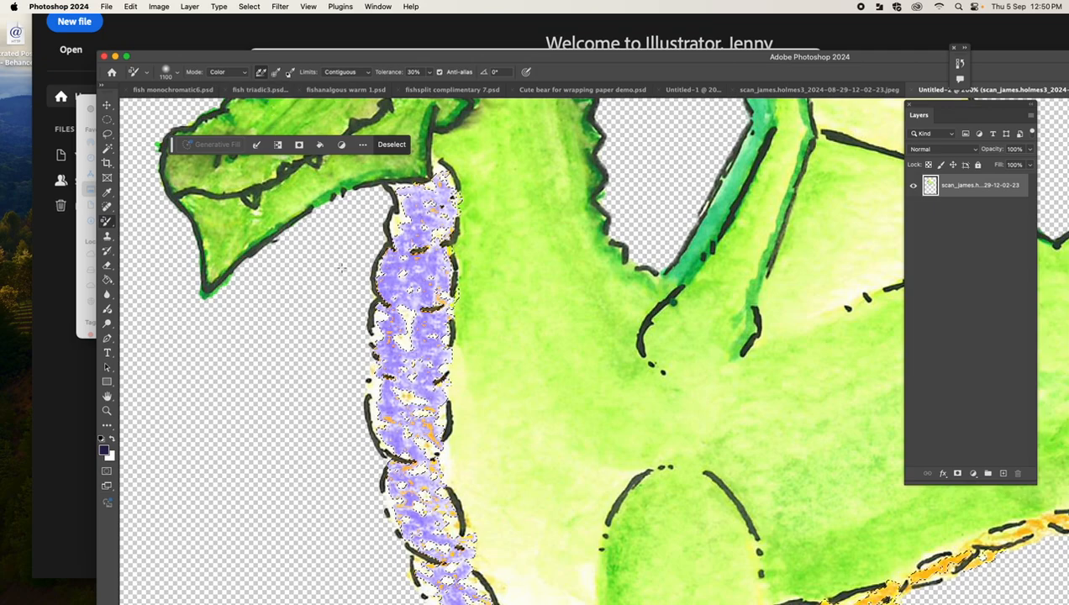
key(super+d)
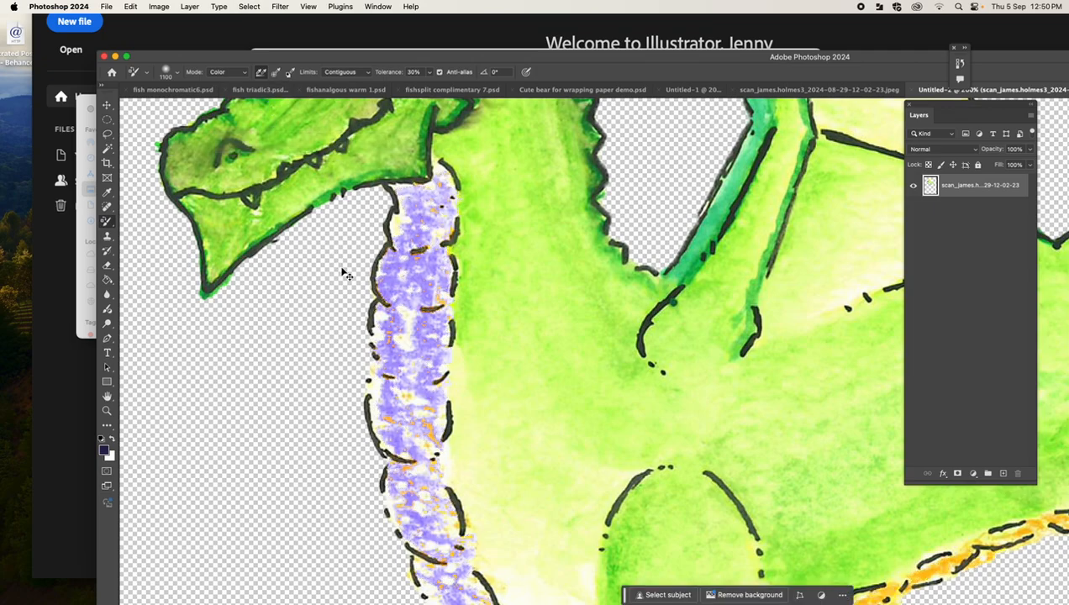
drag(569, 355, 381, 219)
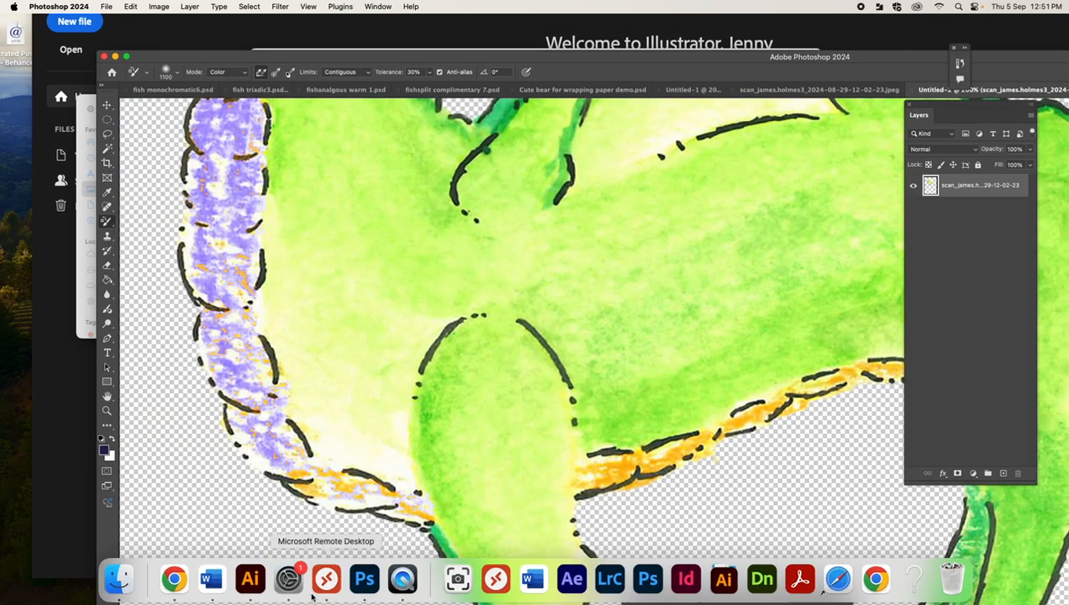
click(175, 580)
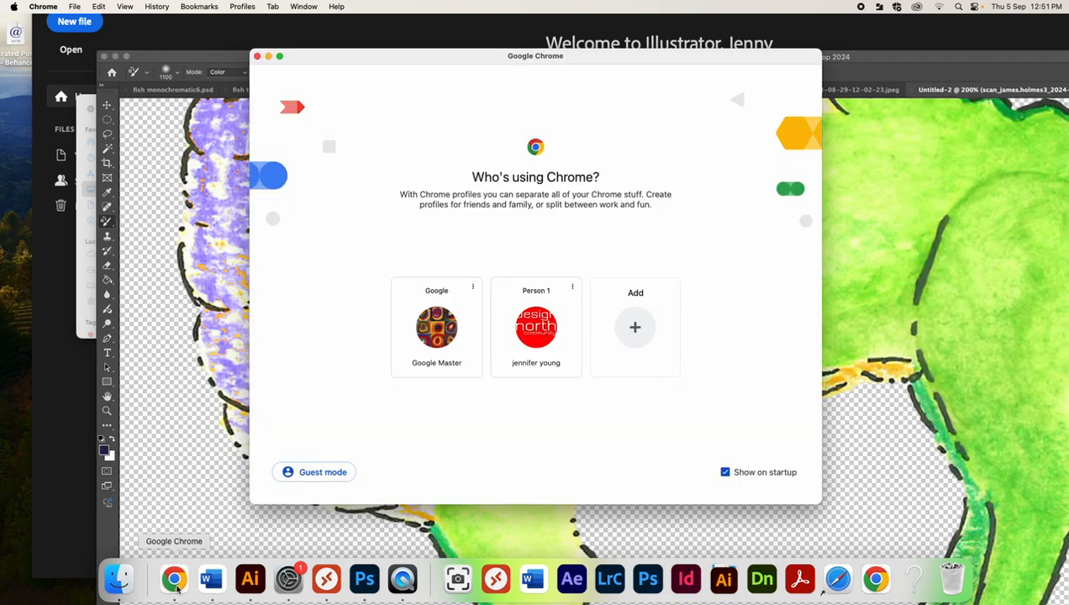
click(876, 580)
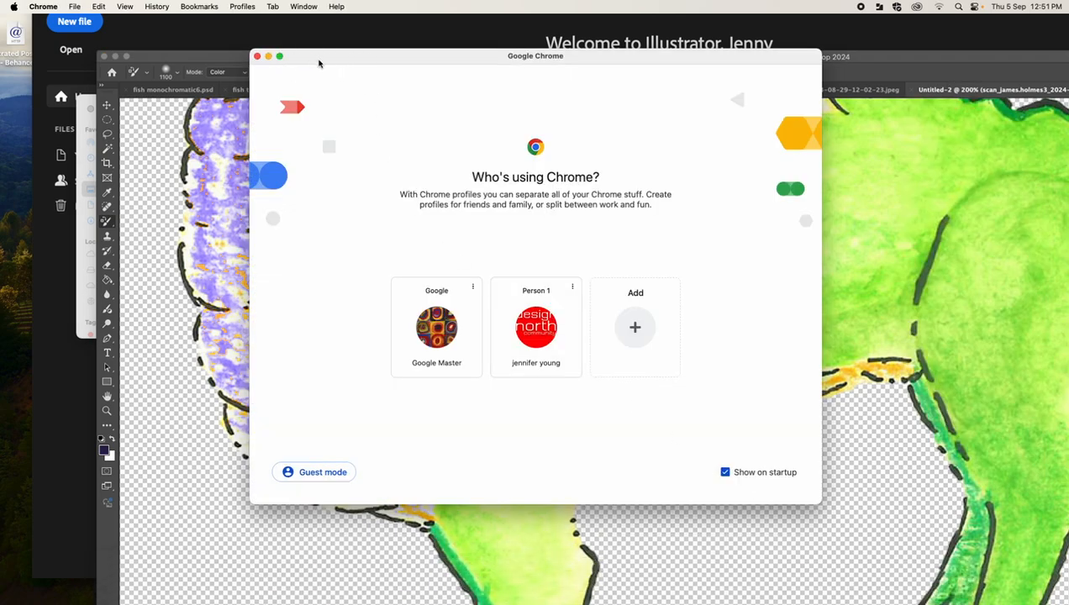
click(257, 56)
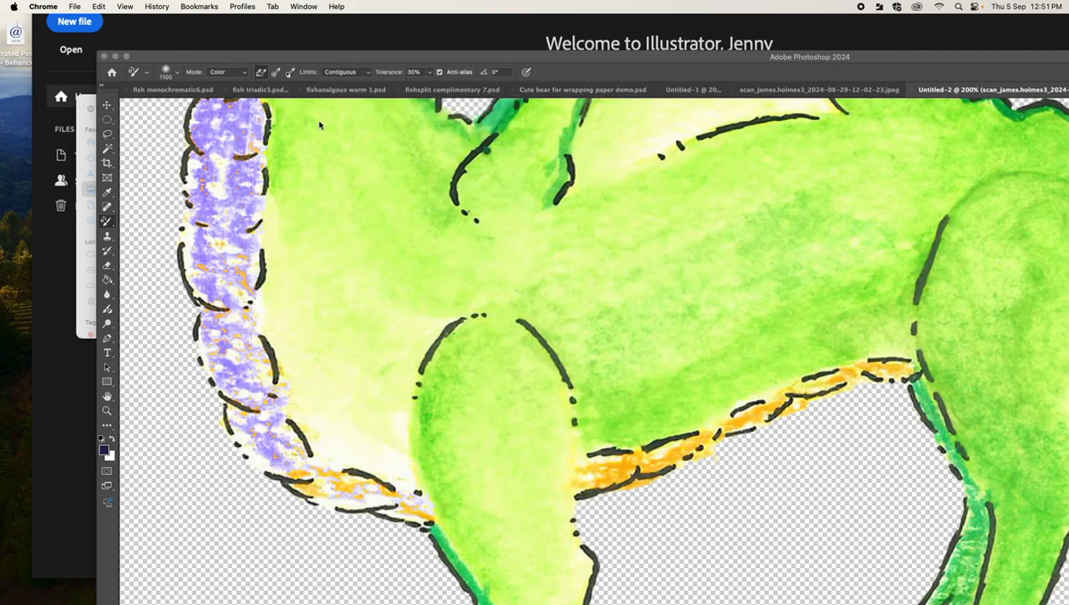
Enlarge the image editor's window to fill the screen.
double_click(214, 59)
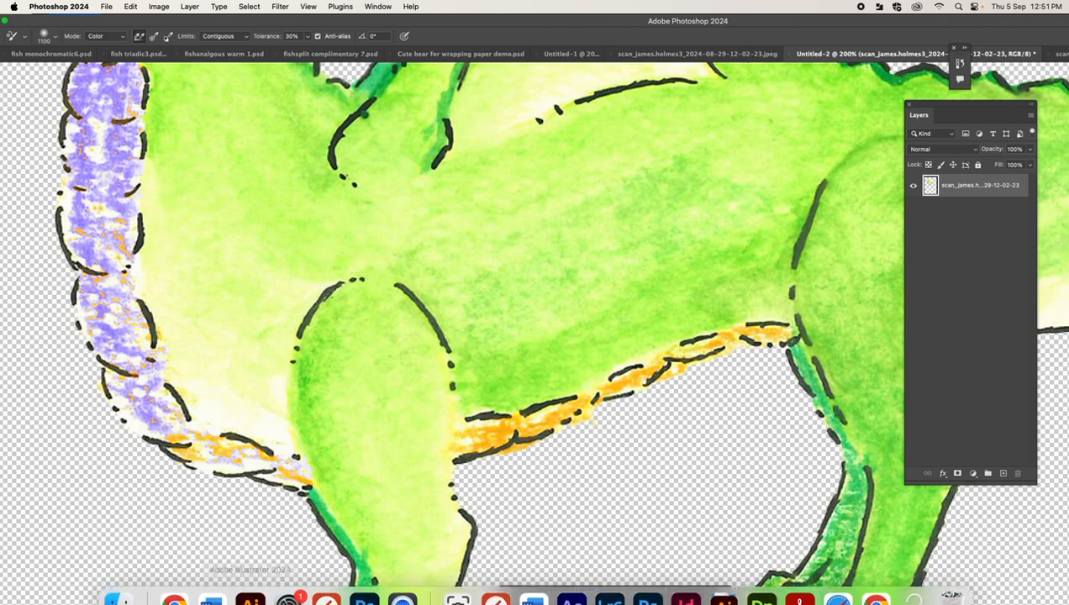
Switch to Chrome with the Google profile and bring up the Adobe Color wheel page.
click(179, 583)
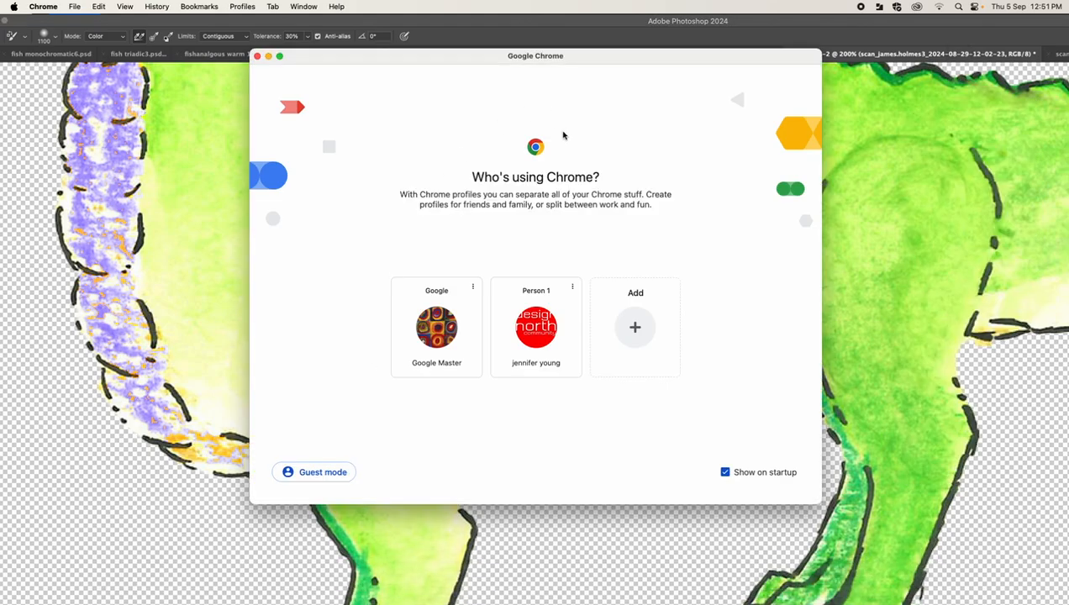
click(458, 330)
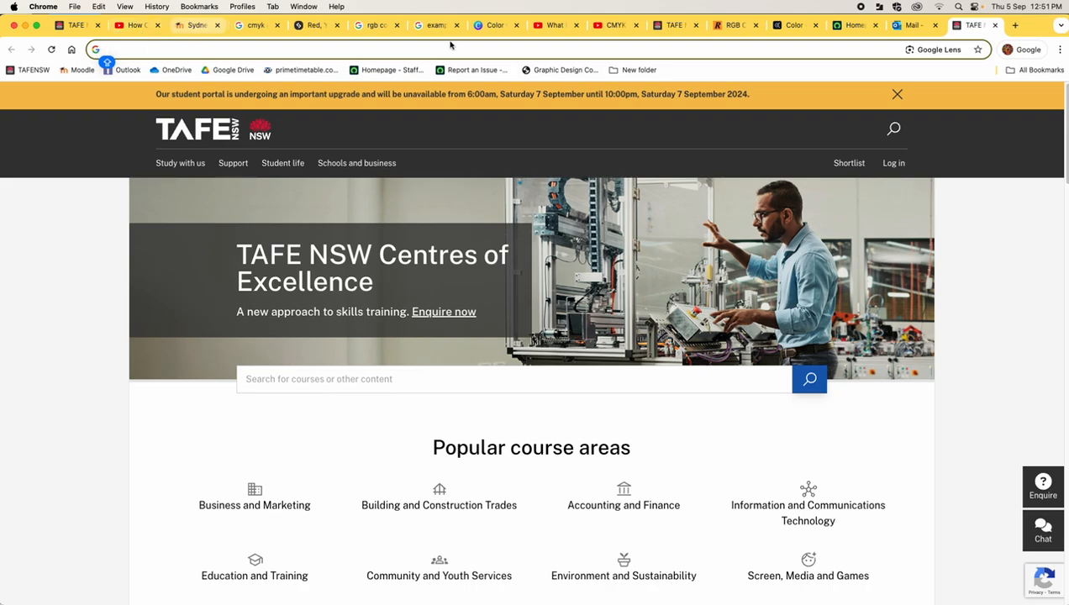
click(793, 26)
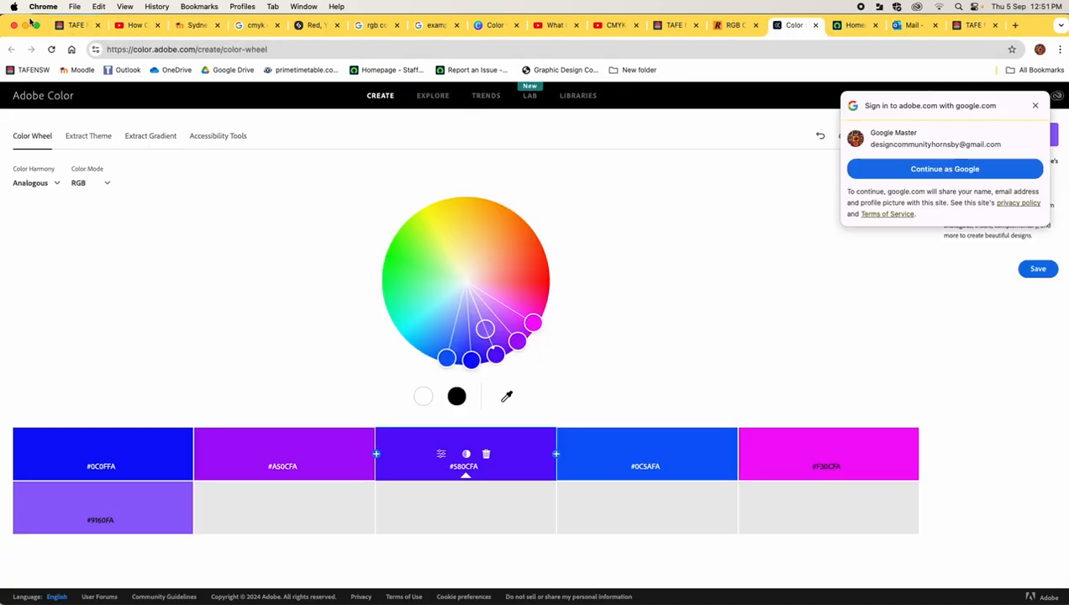
Place the browser window beside the dragon drawing and rotate the analogous harmony on the colour wheel to pink, then back to purple.
drag(29, 15, 155, 20)
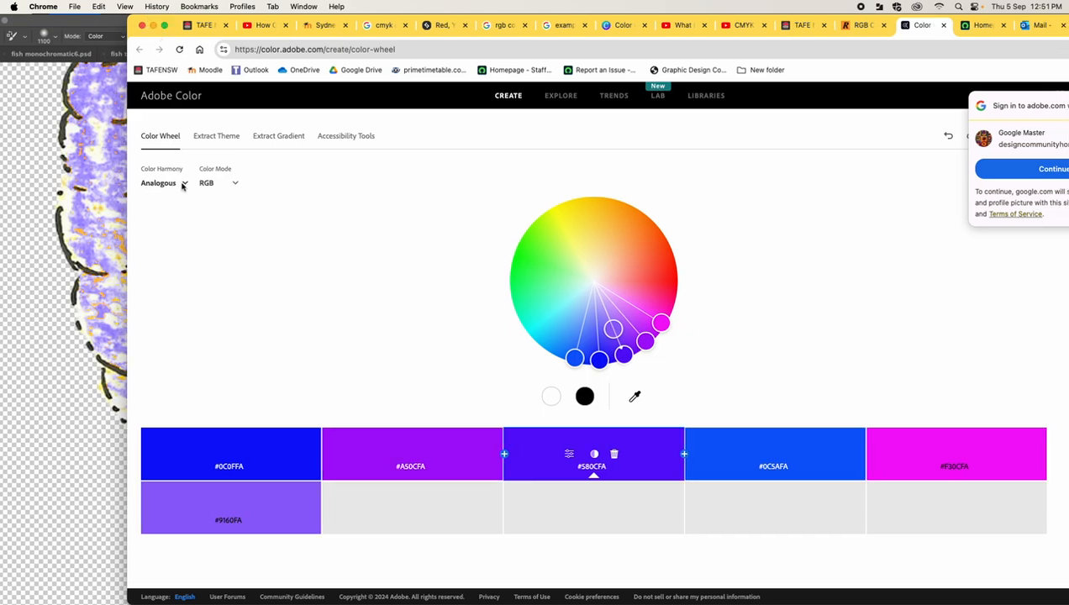
drag(148, 22, 418, 39)
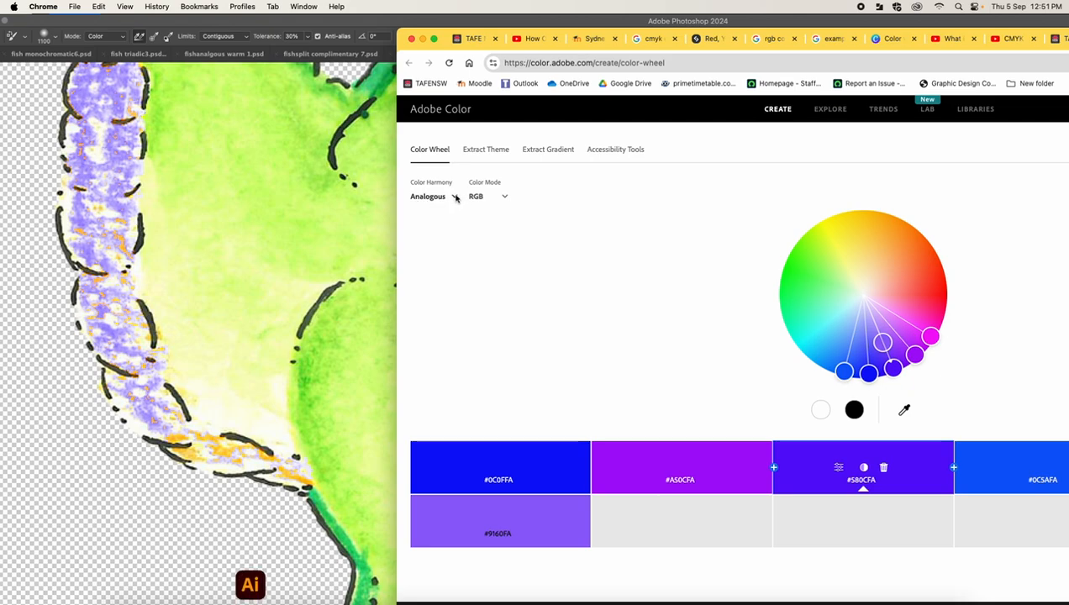
drag(895, 375, 931, 328)
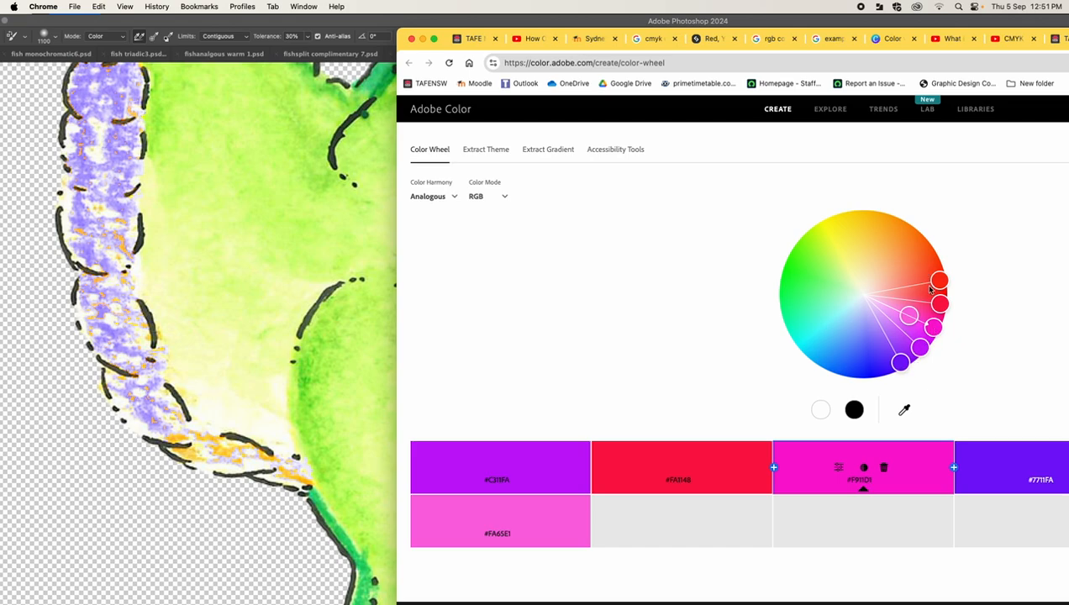
drag(931, 334, 886, 374)
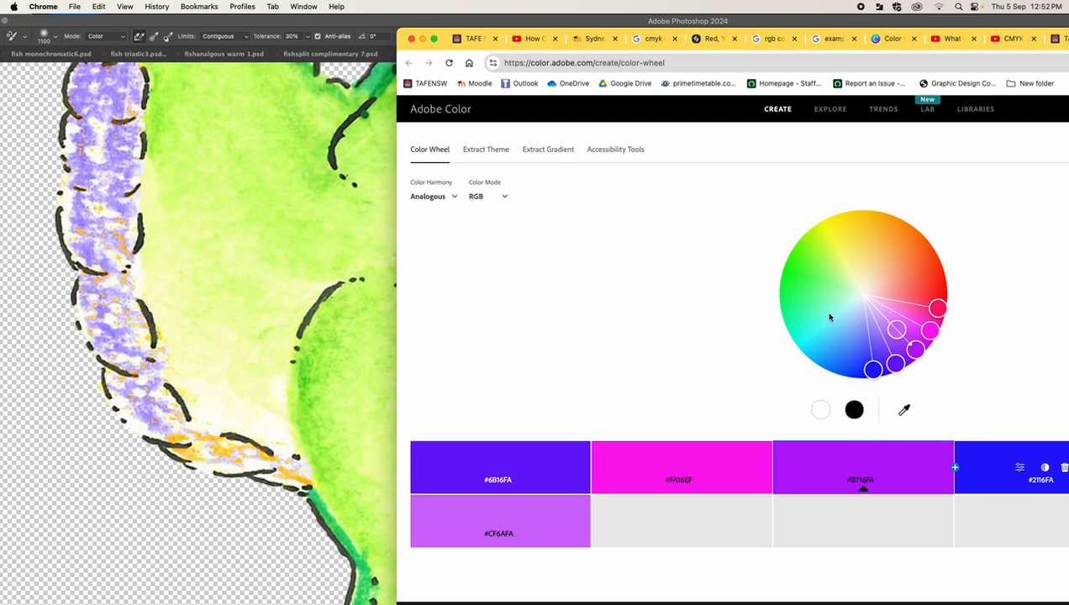
Switch the colour harmony to Triad and rotate the base colour to red, then to orange.
click(453, 196)
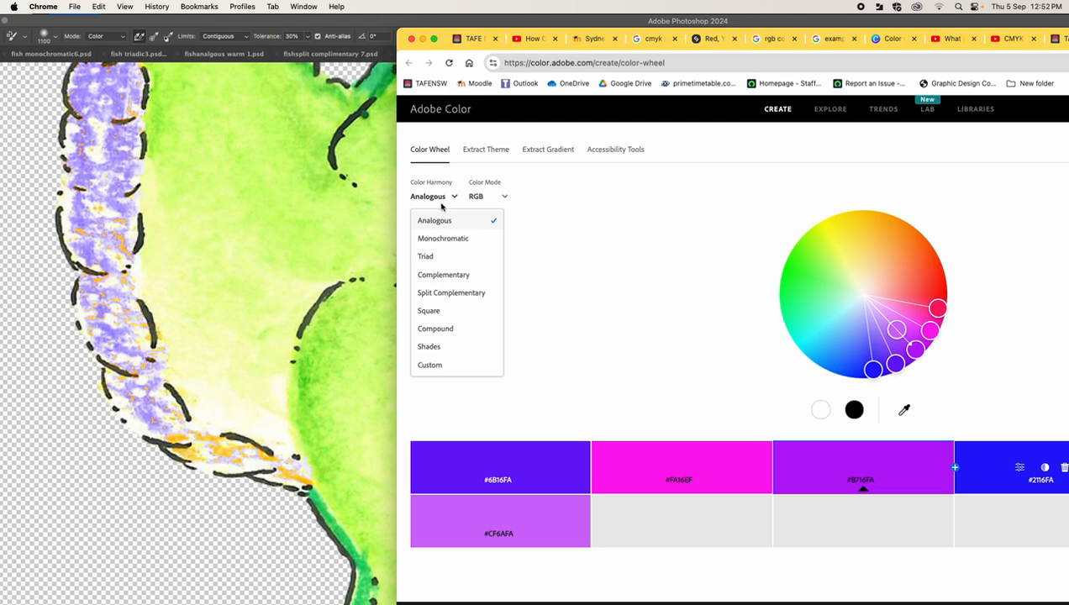
click(427, 259)
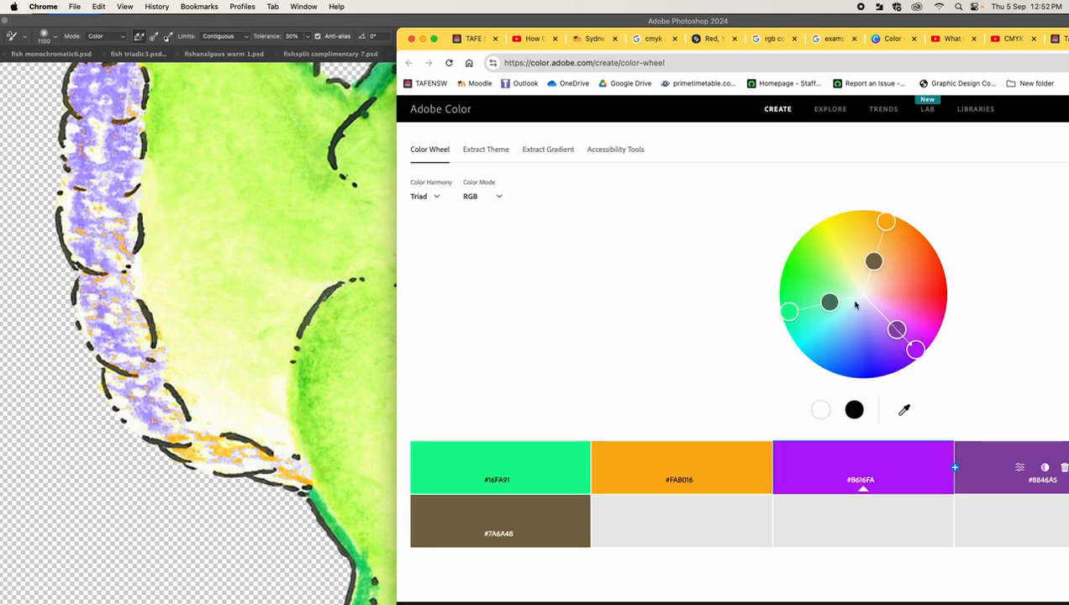
drag(915, 348, 935, 287)
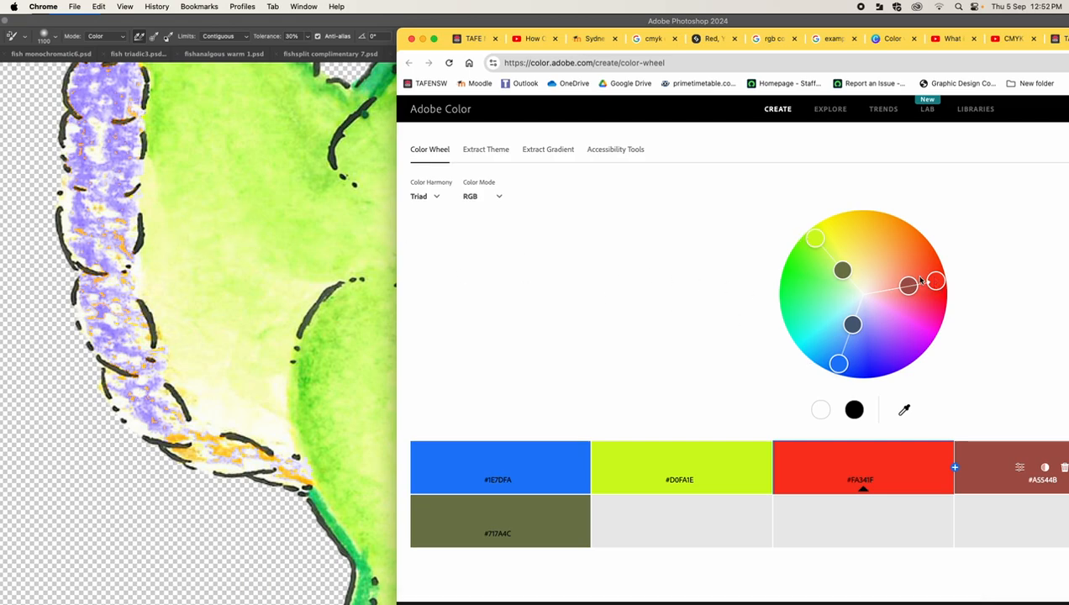
drag(933, 281, 896, 224)
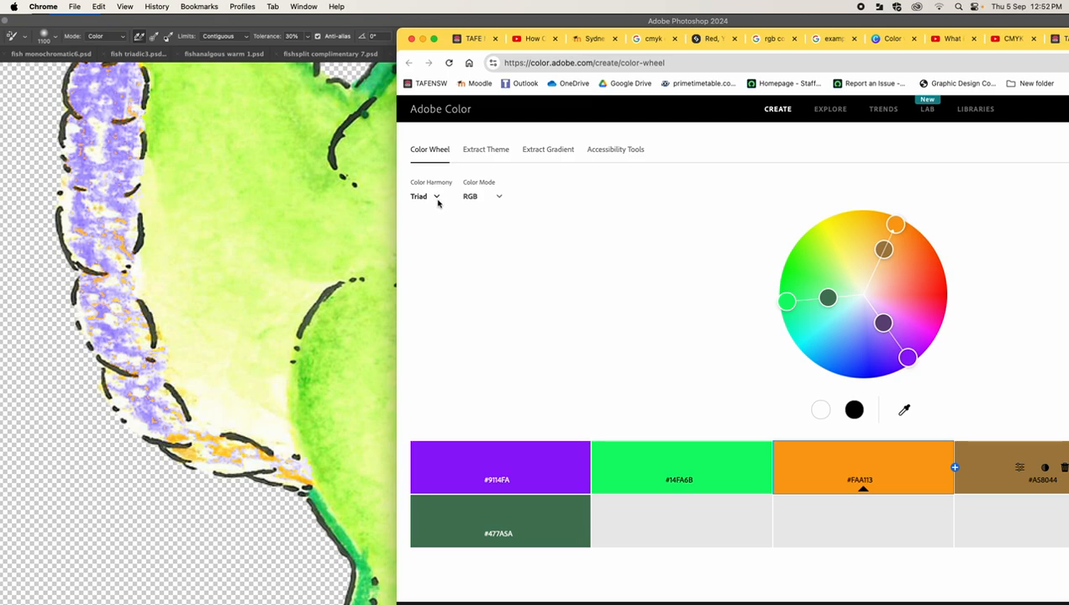
Switch the colour harmony to Complementary and rotate the base colour from orange to pinkish red.
click(437, 199)
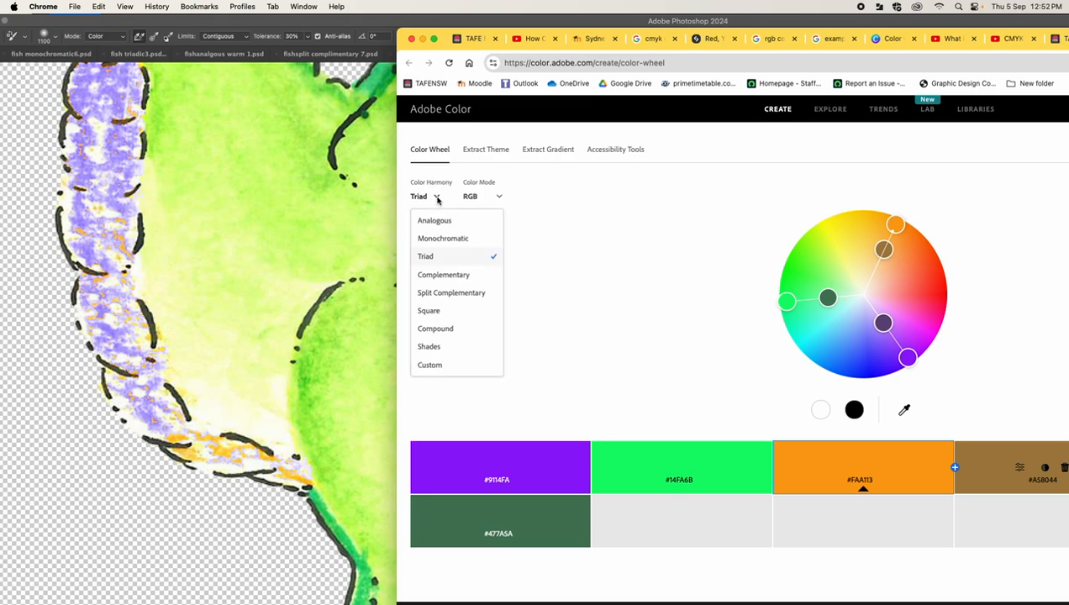
click(436, 276)
drag(889, 235, 896, 228)
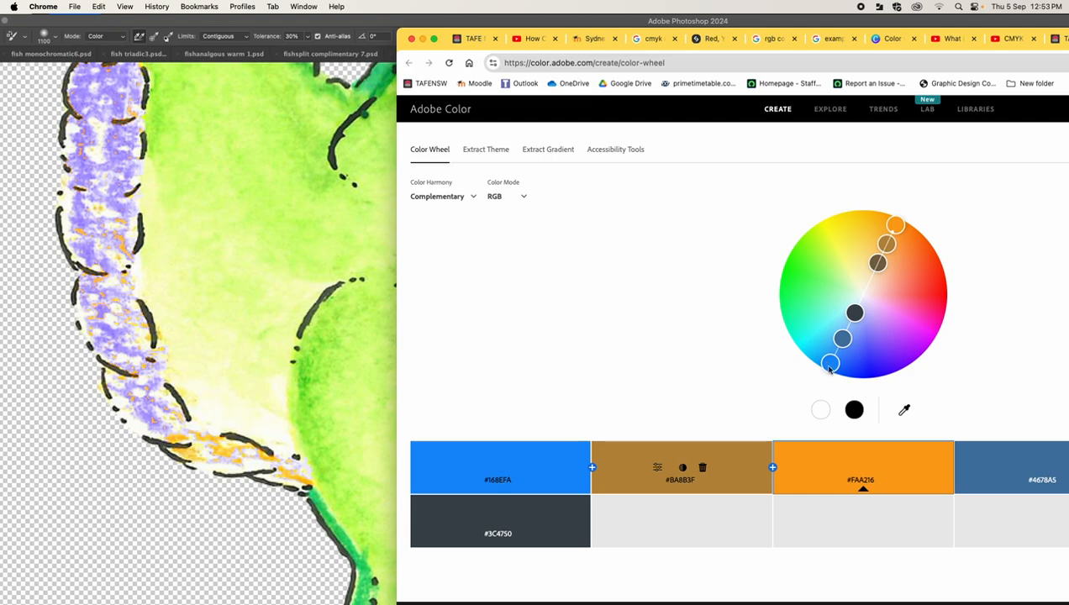
drag(894, 225, 944, 321)
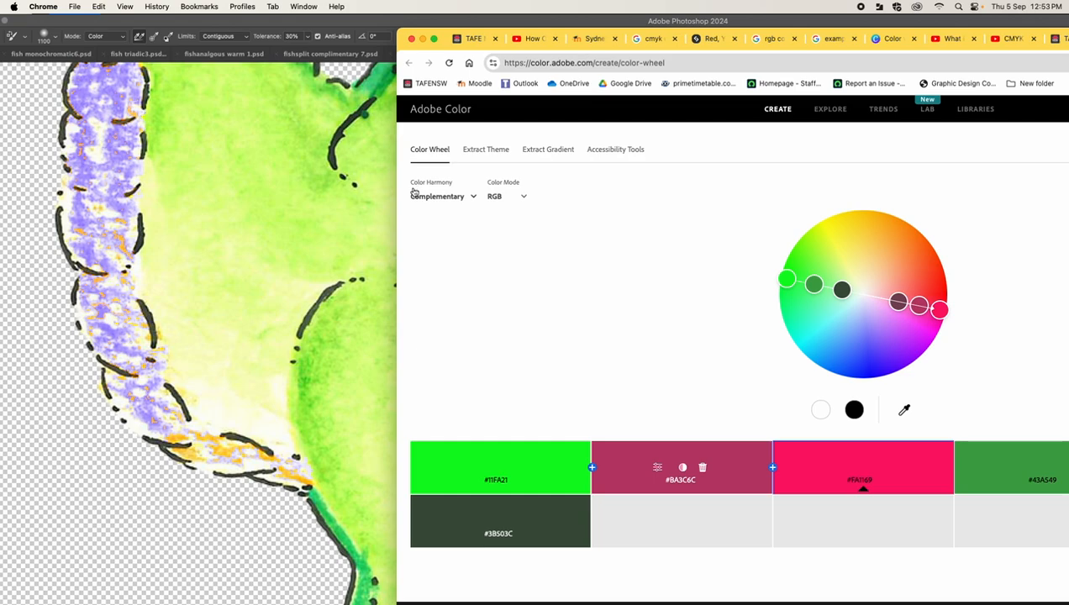
Switch the colour harmony to Split Complementary and rotate the base colour to yellow, then to pink.
click(470, 198)
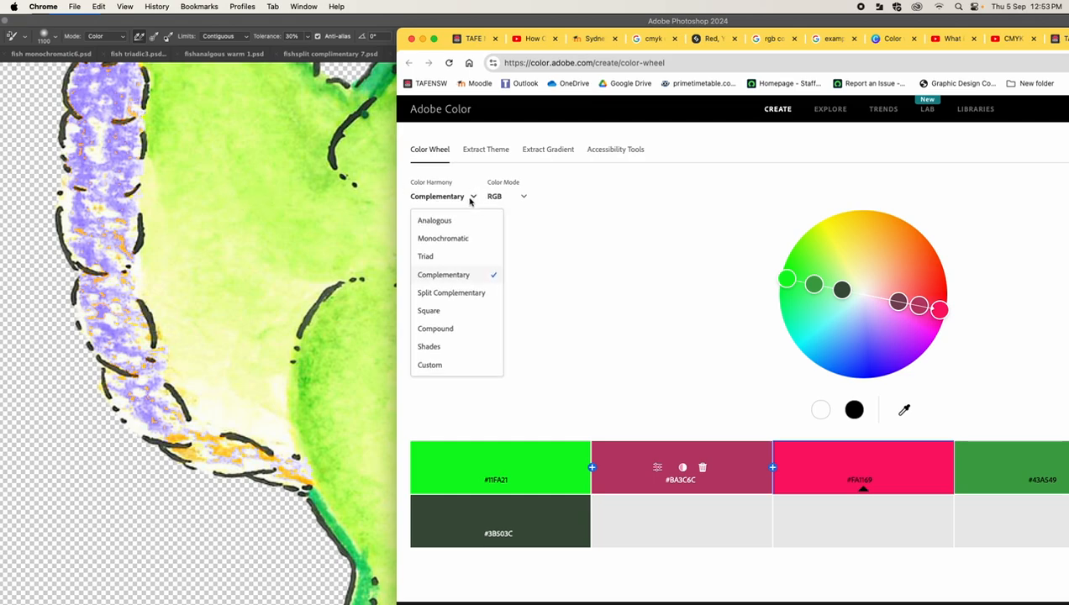
click(466, 294)
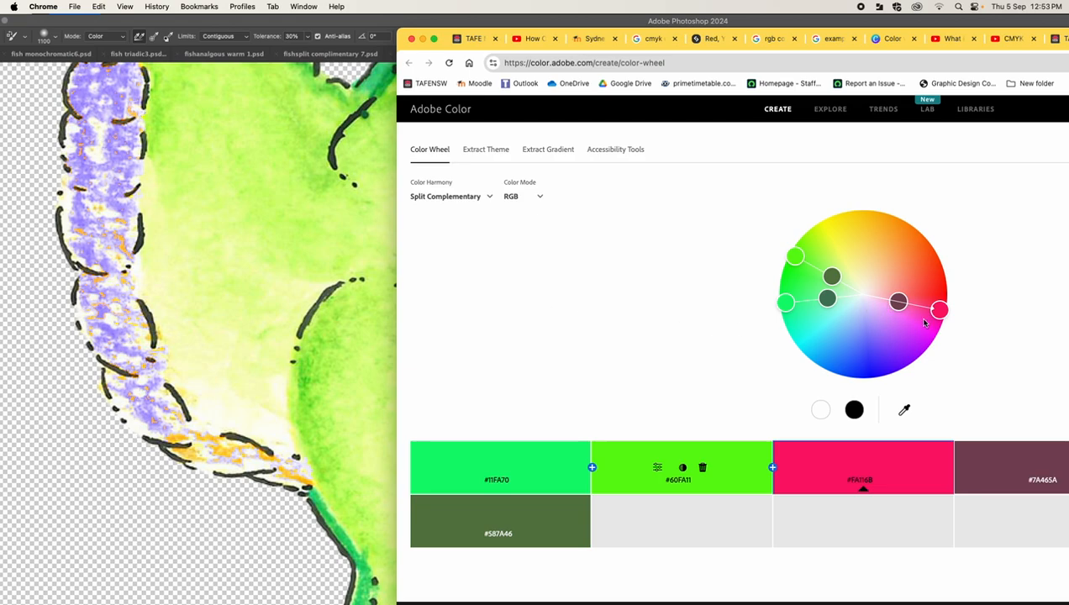
drag(937, 311, 867, 220)
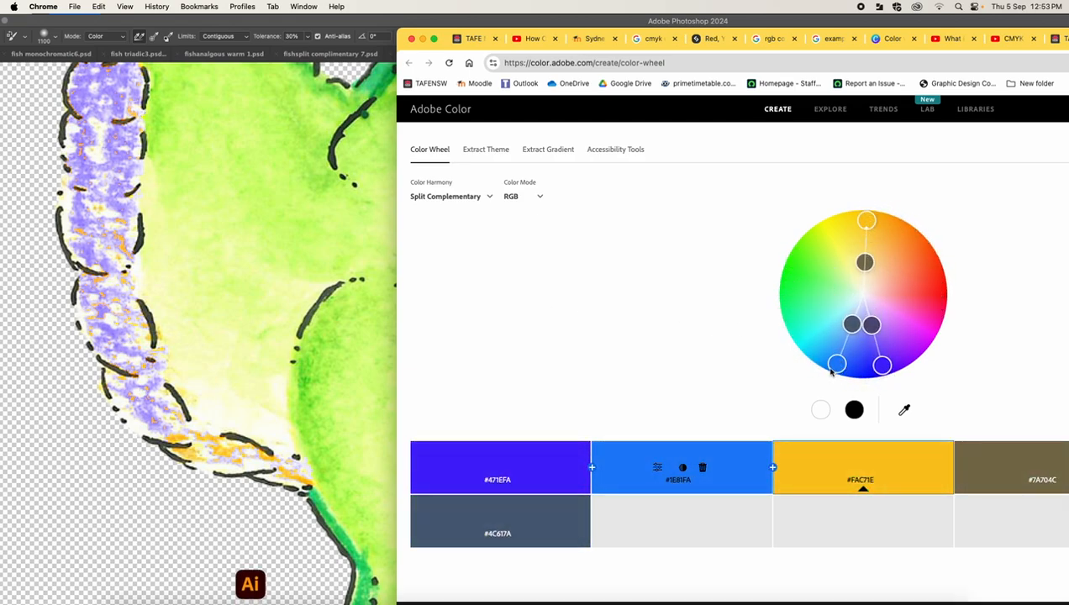
drag(866, 221, 934, 310)
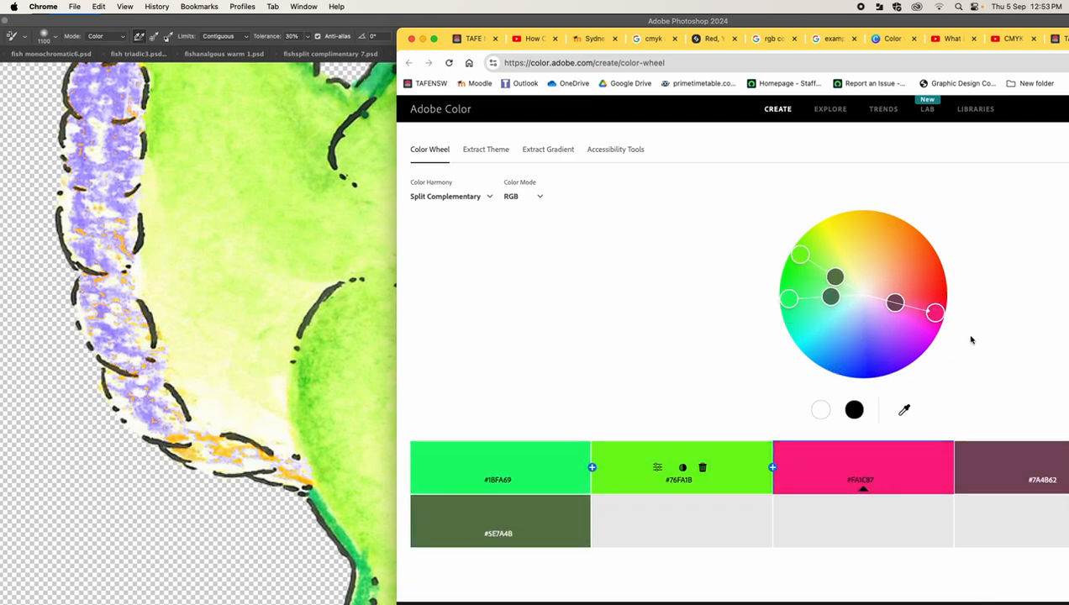
Switch the colour harmony to Square and rotate the base colour to yellow-orange.
click(441, 199)
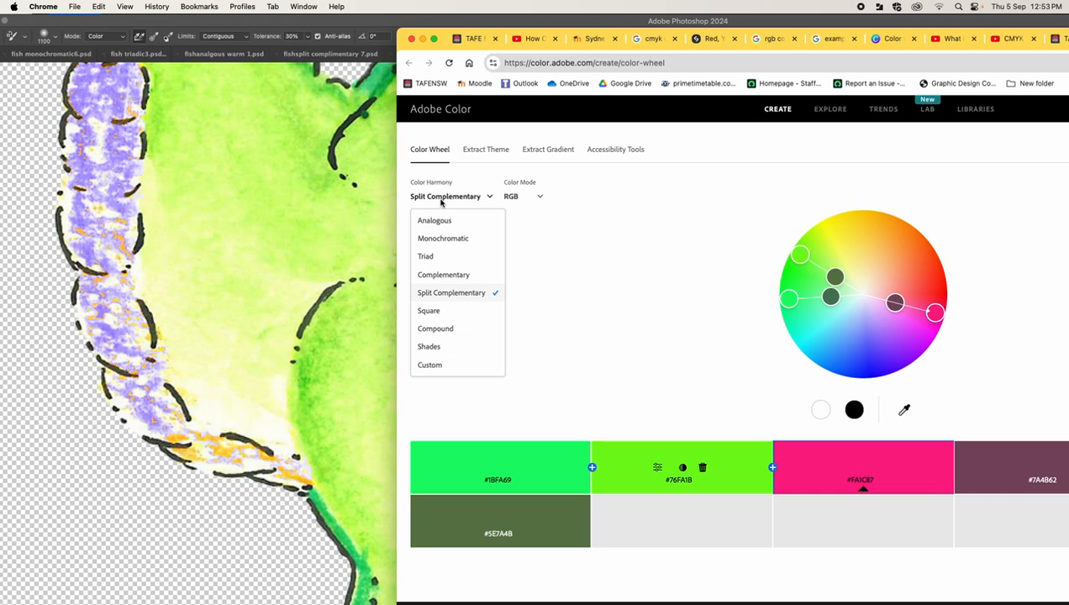
click(441, 312)
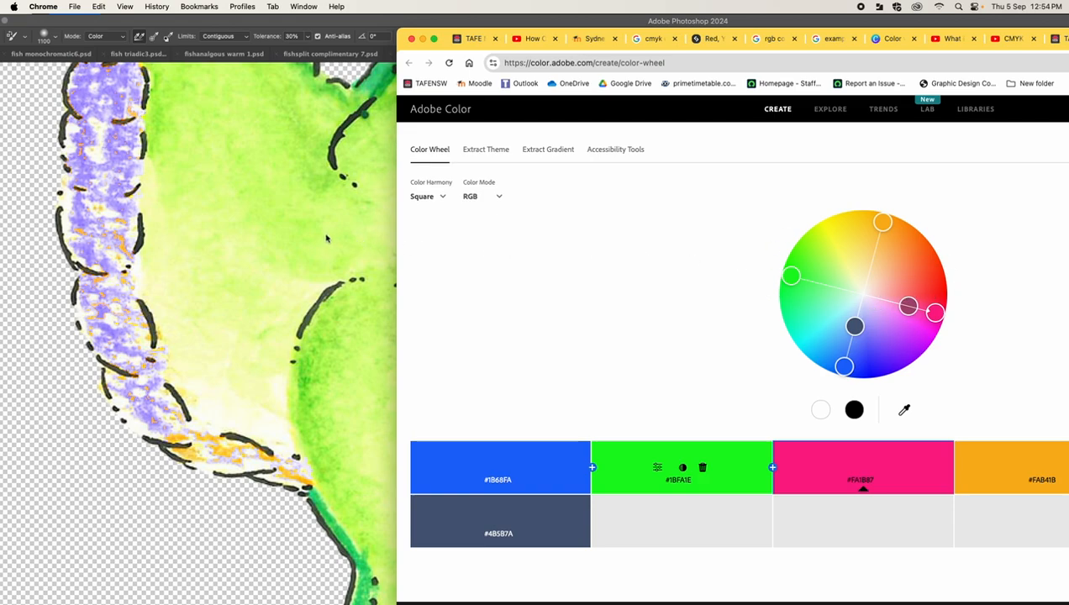
drag(934, 313, 874, 221)
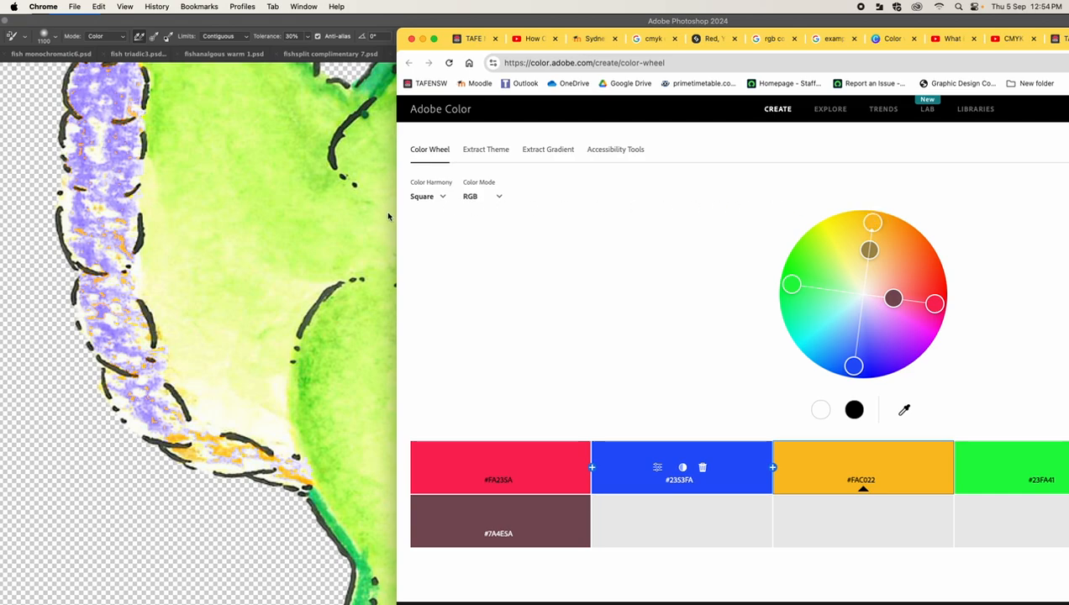
Return to the dragon drawing in Photoshop, shift the window to uncover the tools and choose the Magic Wand.
click(305, 229)
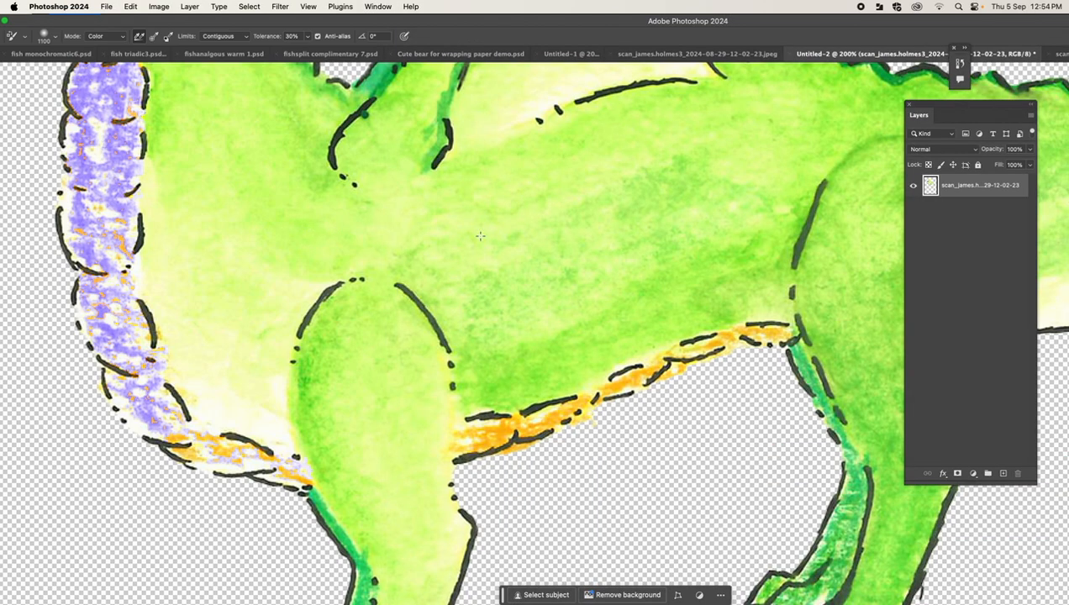
key(super+minus)
key(super+minus)
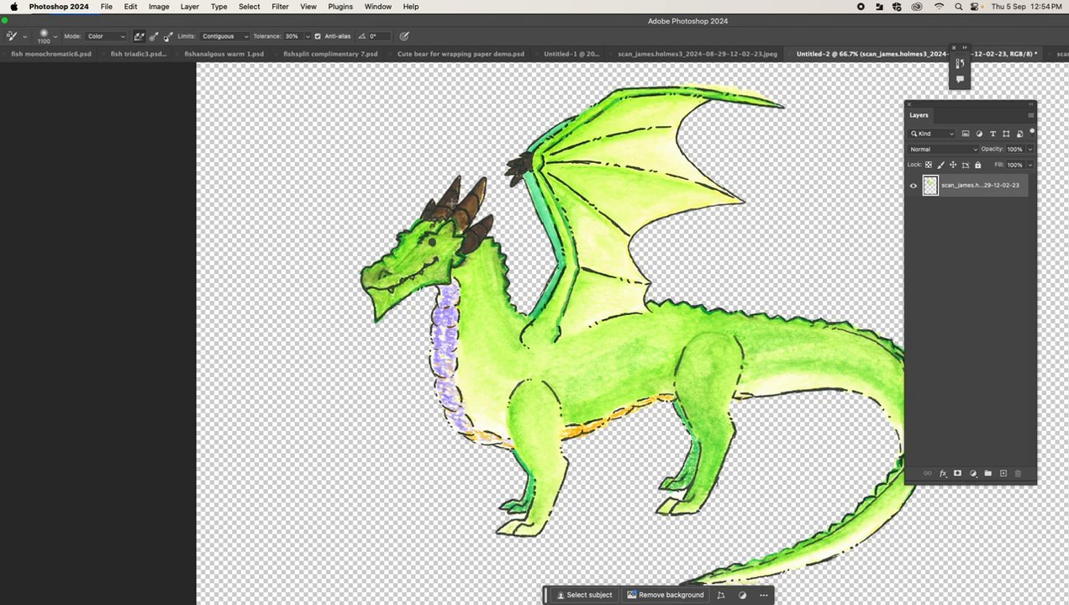
drag(123, 20, 188, 20)
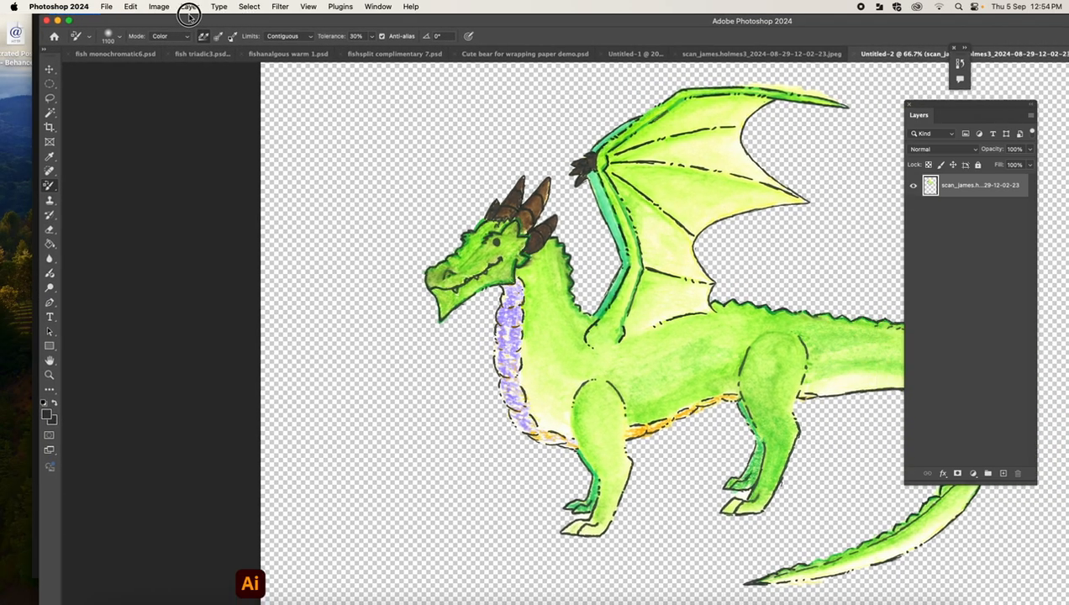
drag(51, 112, 75, 133)
Try to select the dragon's brown horns with the Magic Wand at tolerance 50, and clear the selection.
click(509, 211)
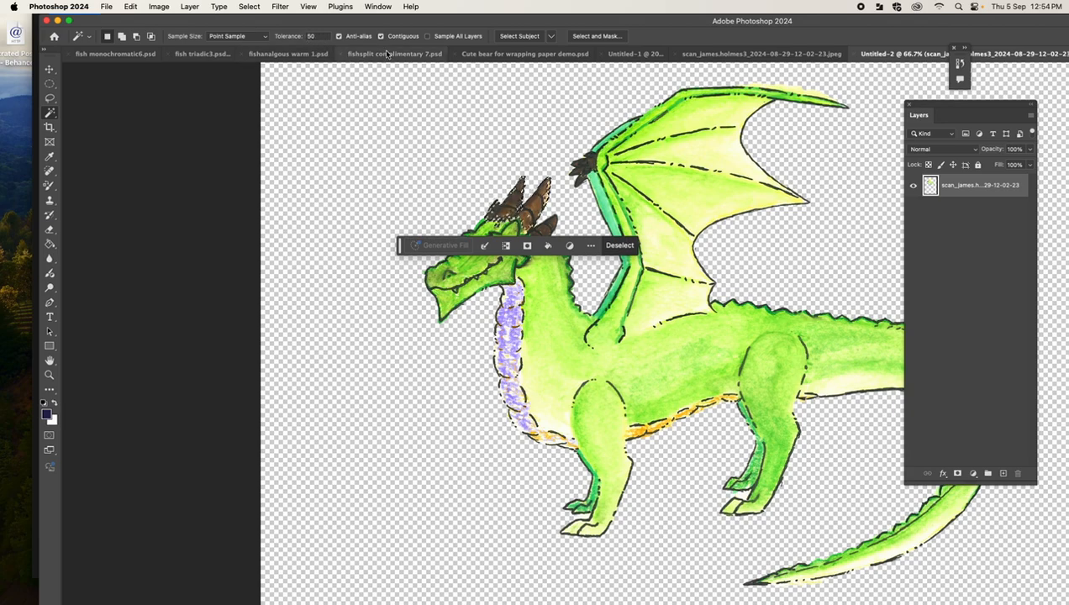
drag(404, 250, 363, 142)
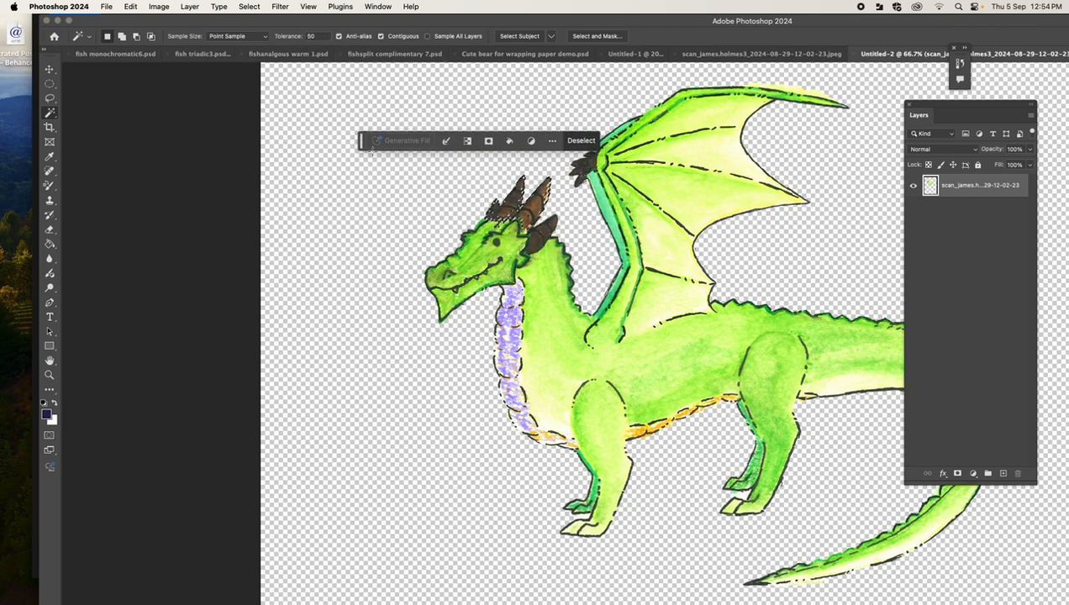
click(538, 235)
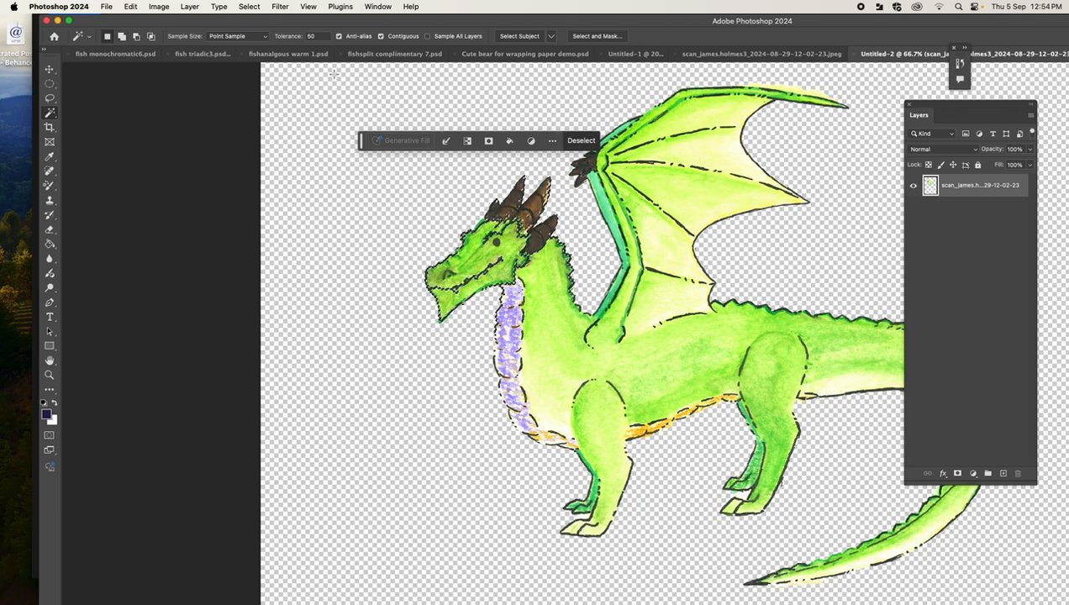
key(super+d)
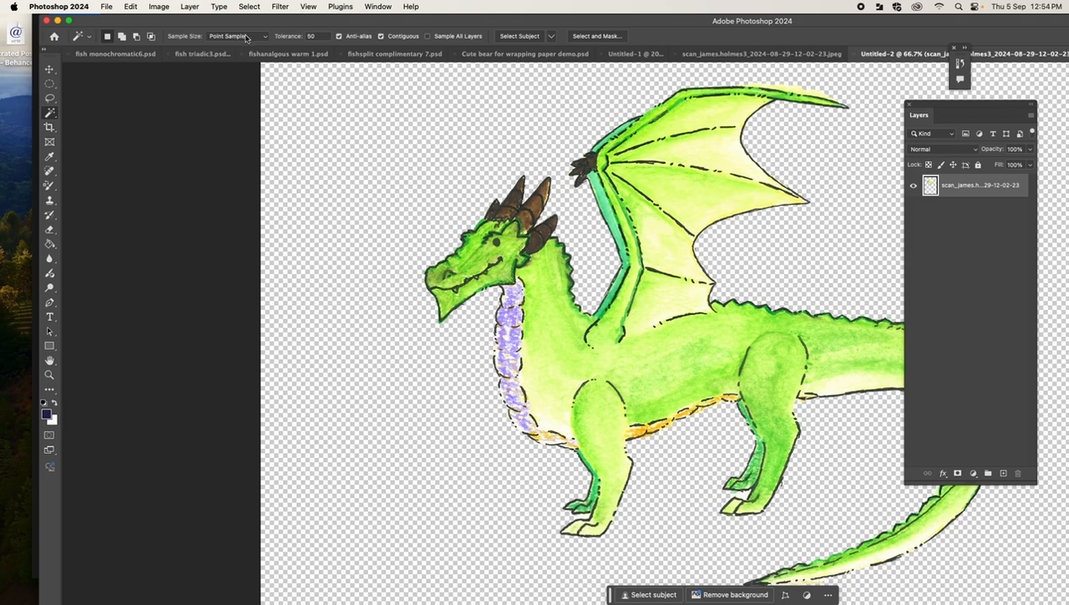
Set the Magic Wand tolerance to 20 and select the dragon's brown horns, adding each one to the selection.
double_click(310, 36)
text(20)
click(314, 48)
click(517, 200)
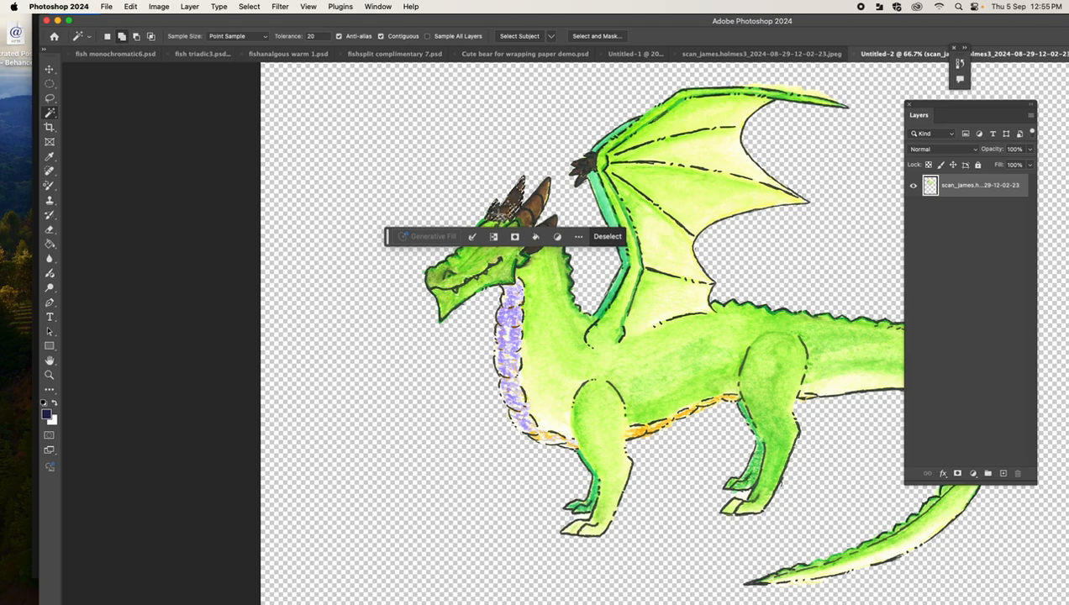
shift+click(495, 204)
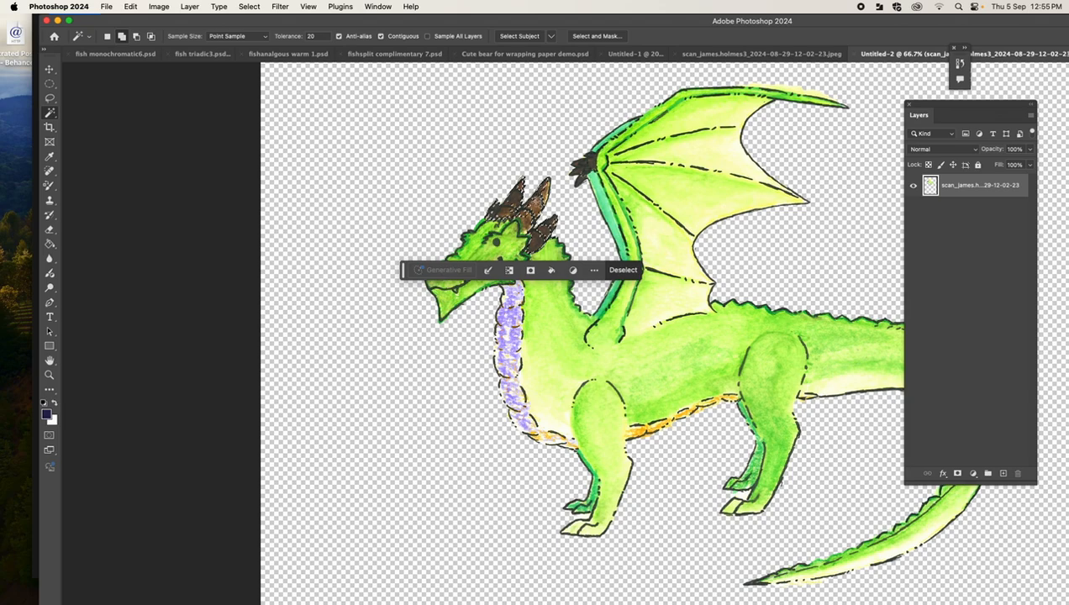
Set the foreground colour to bright pink #e830c8.
click(47, 415)
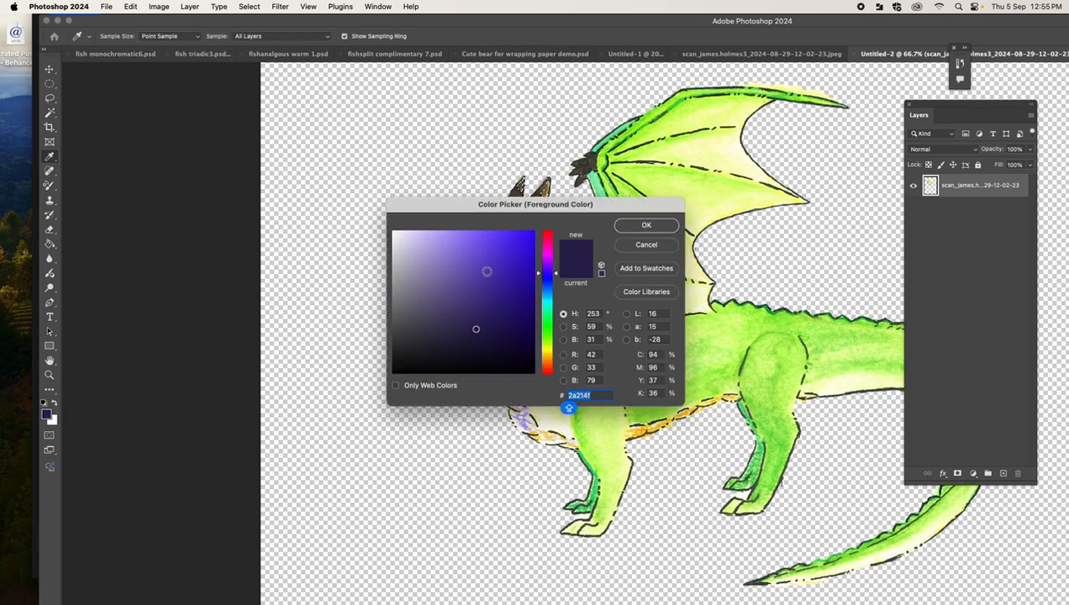
click(547, 237)
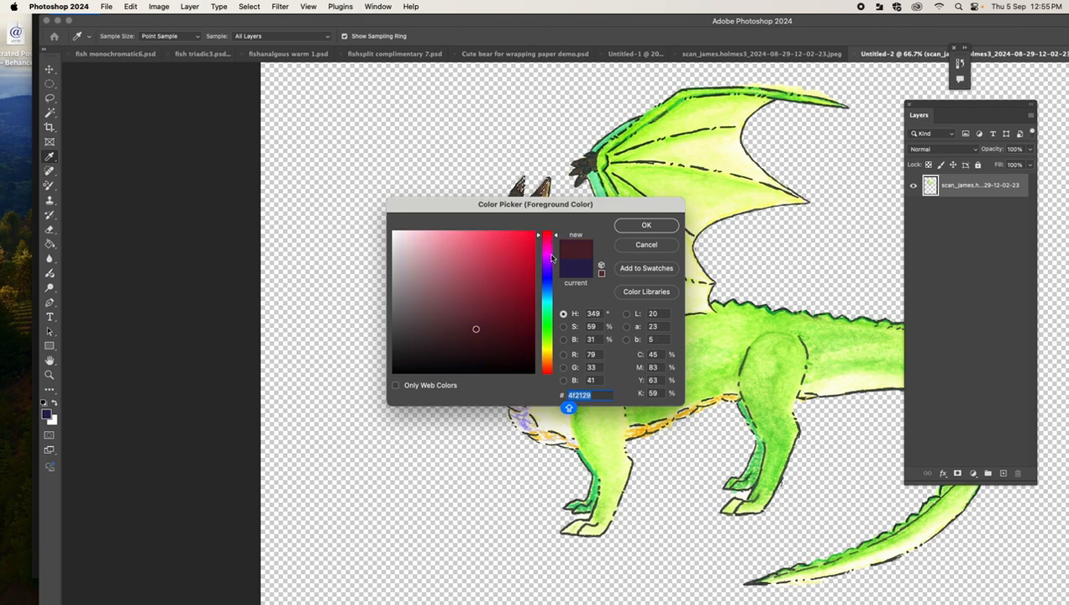
click(547, 249)
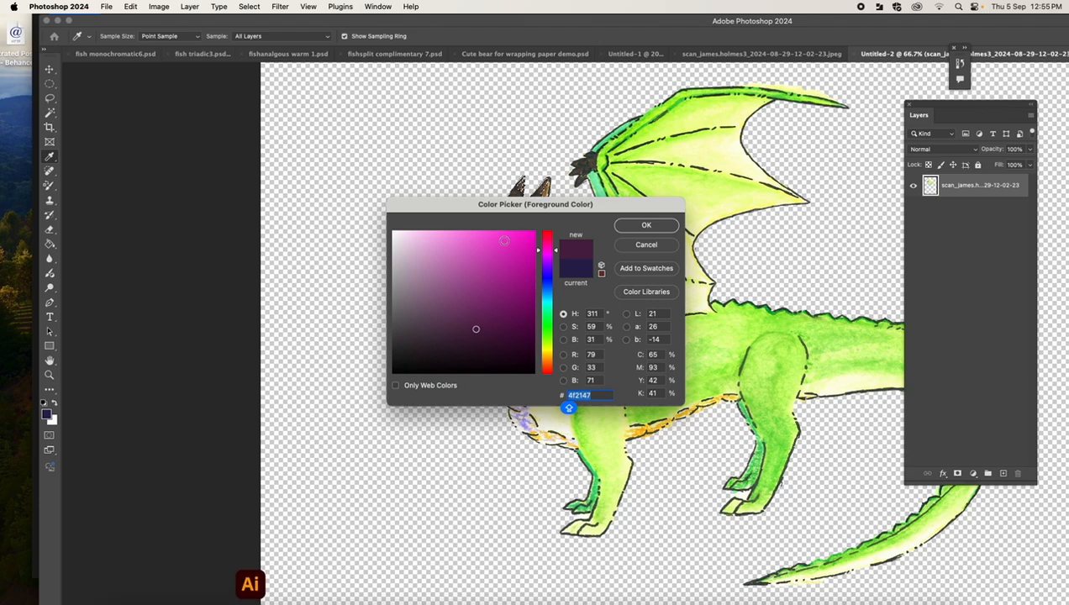
click(505, 243)
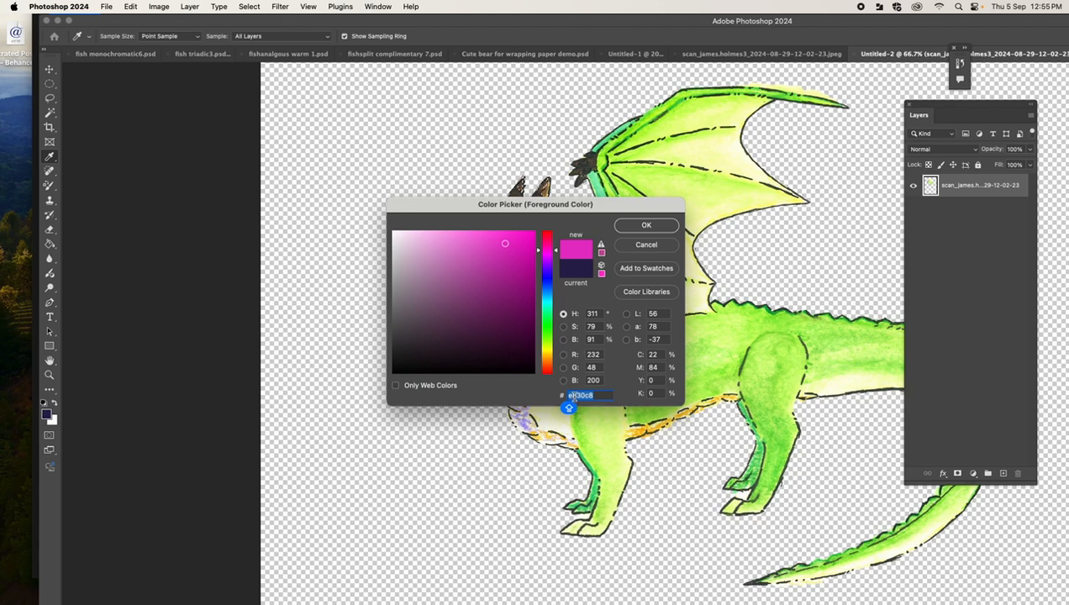
click(659, 225)
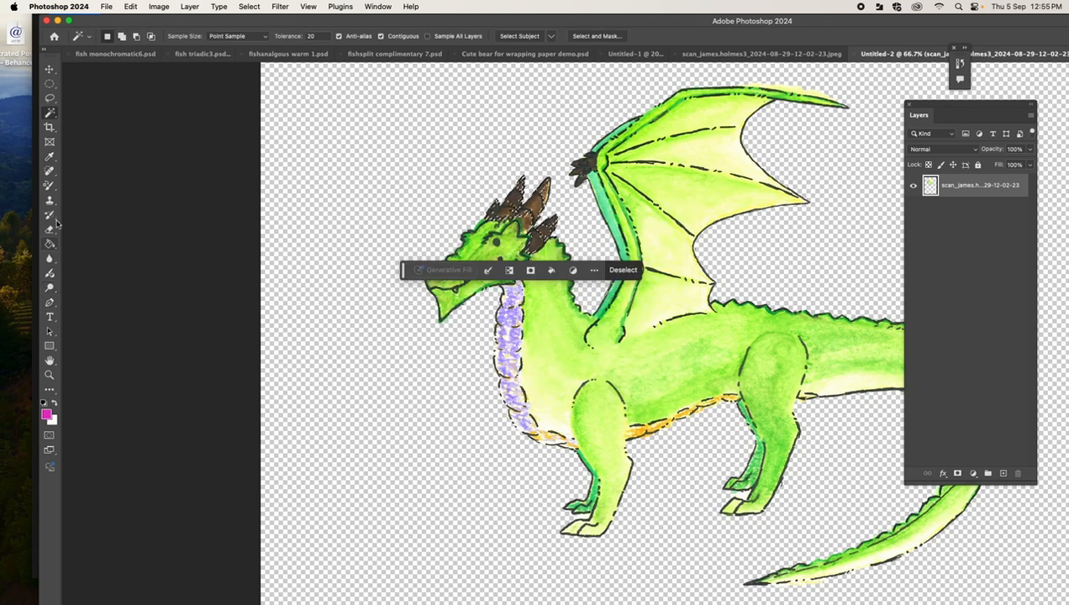
Recolour the selected horns bright pink with the Color Replacement Tool and clear the selection.
click(49, 185)
right_click(49, 185)
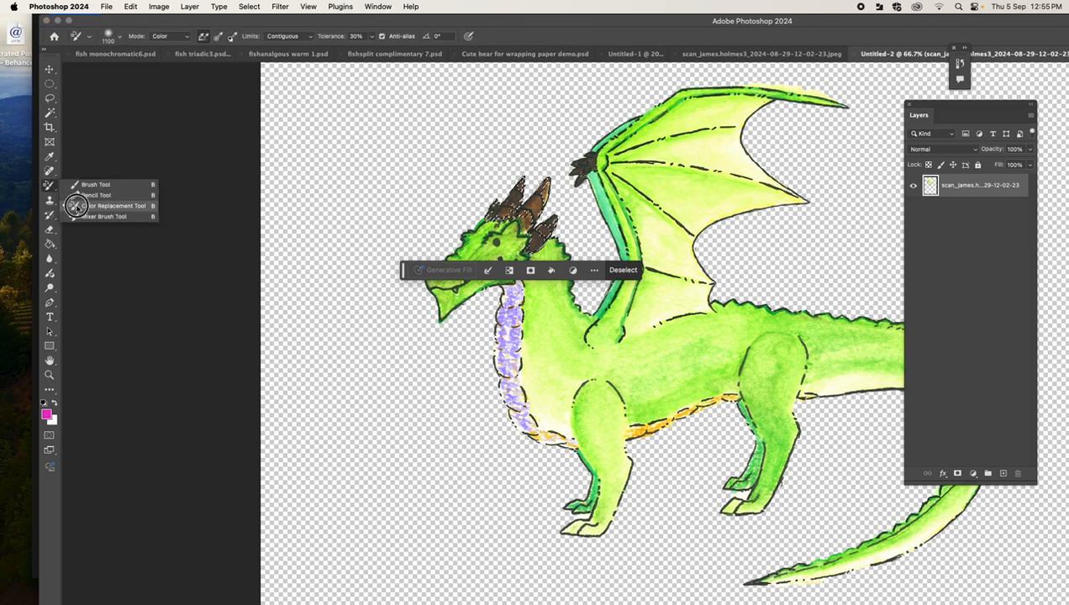
click(79, 205)
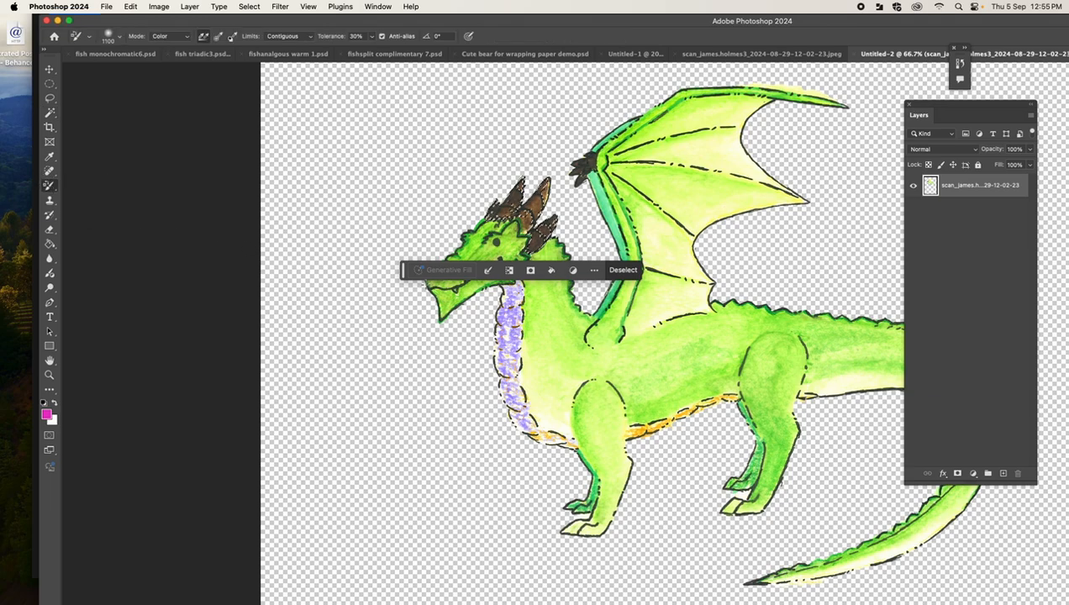
mouse_move(502, 210)
mouse_down()
mouse_move(515, 179)
mouse_move(540, 238)
mouse_move(517, 187)
mouse_move(539, 236)
mouse_move(525, 228)
mouse_move(531, 181)
mouse_up()
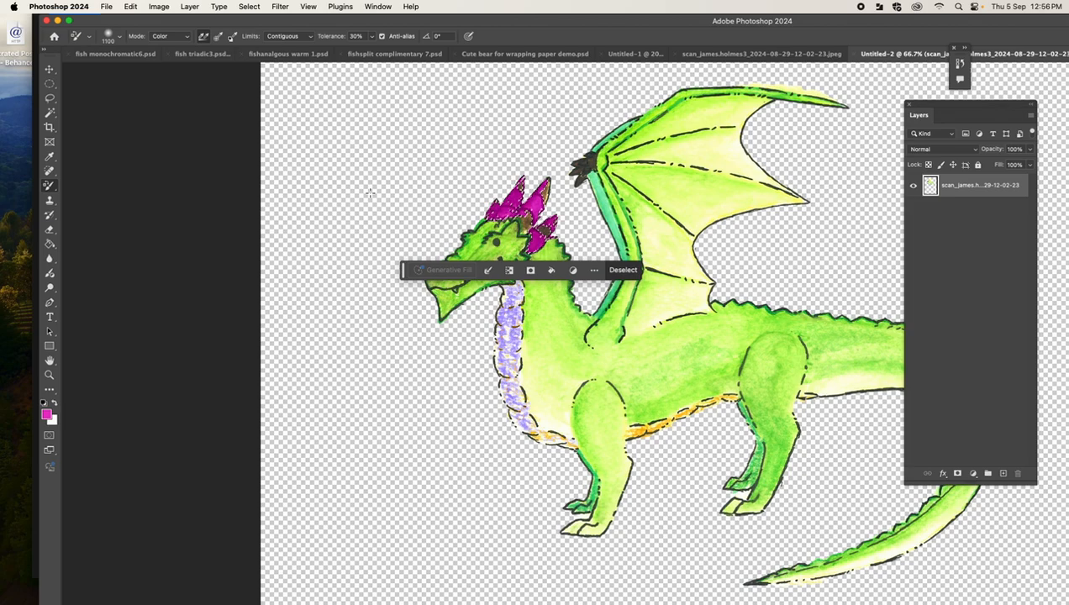
key(super+d)
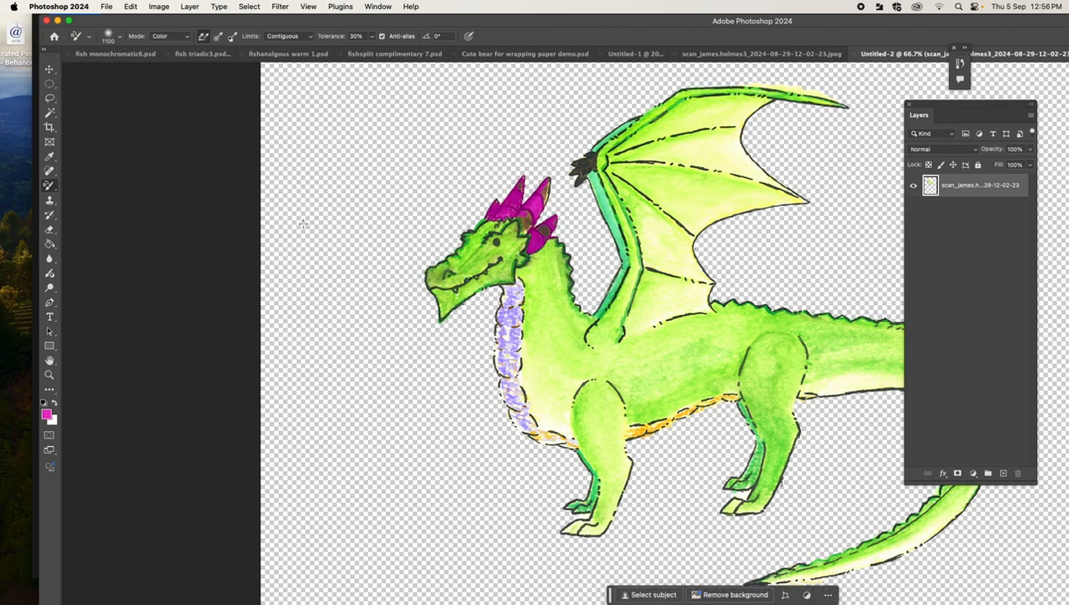
Undo the pink recolouring of the horns and the horn selections before it.
key(super+z)
key(super+z)
key(super+z)
key(super+z)
key(super+z)
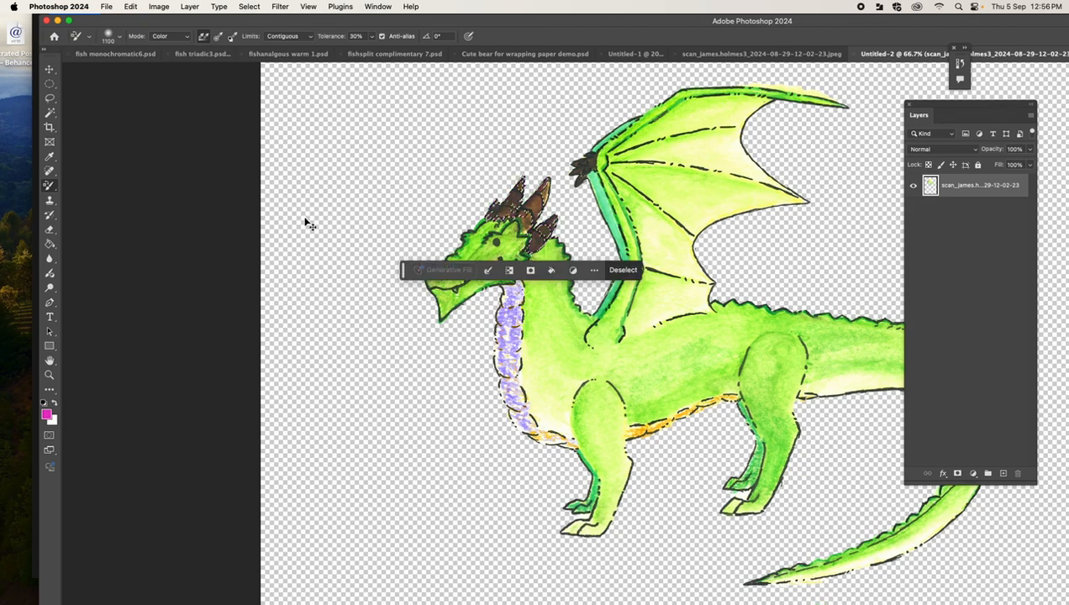
key(super+z)
key(super+z)
key(super+z)
key(super+z)
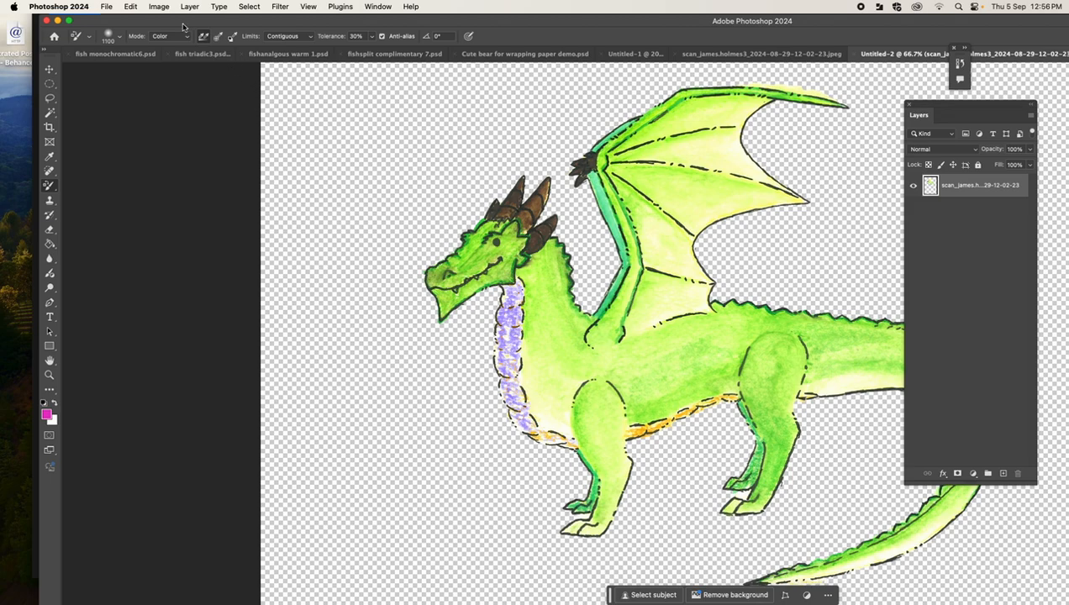
Switch back to the Magic Wand tool.
click(244, 7)
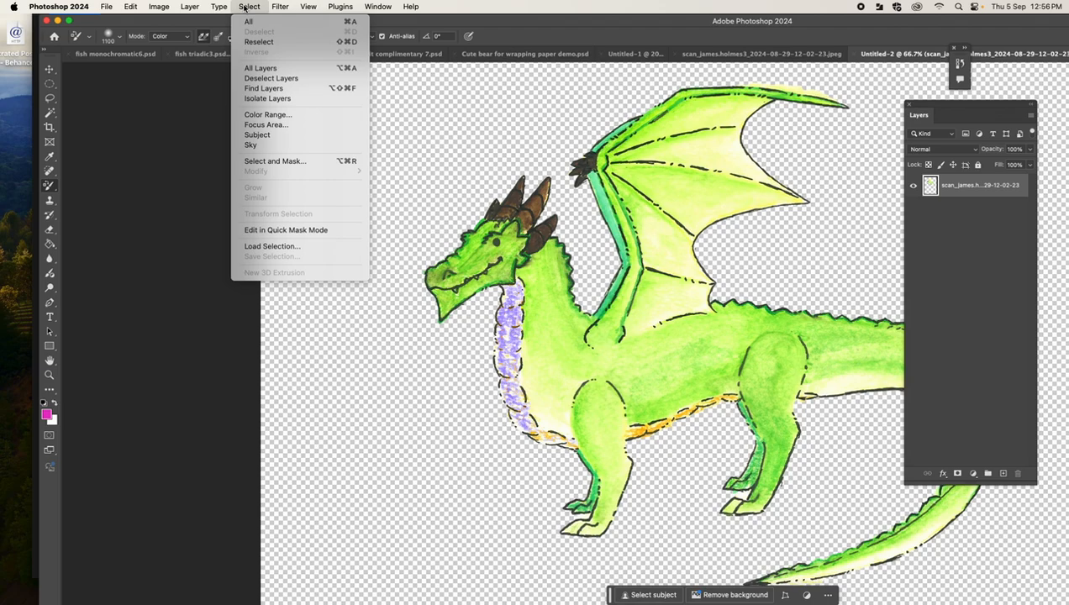
click(245, 7)
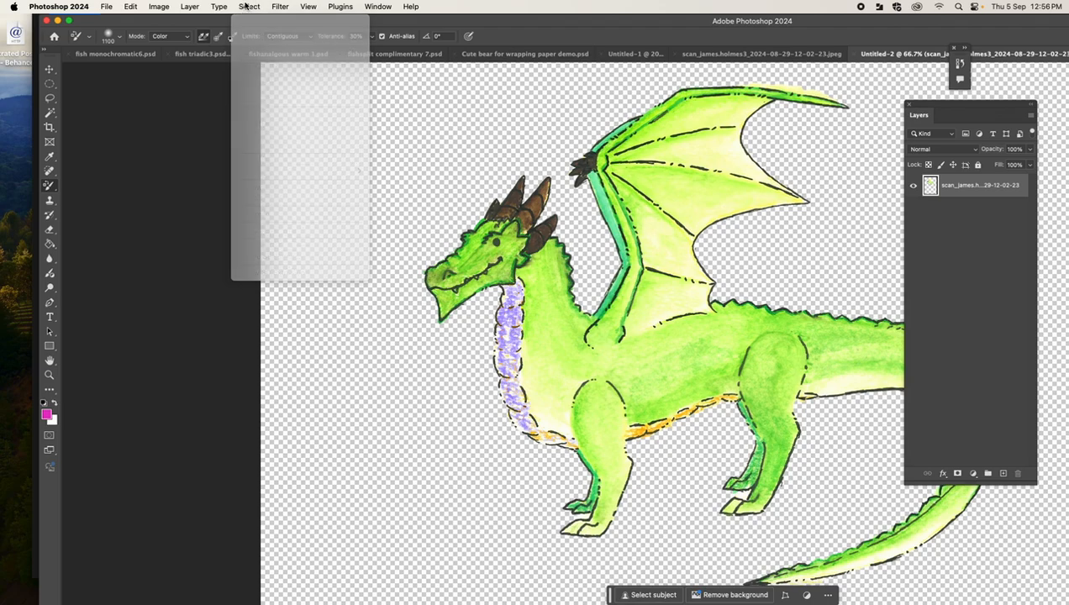
click(51, 113)
mouse_move(50, 115)
mouse_down()
mouse_move(76, 114)
mouse_move(77, 133)
mouse_move(77, 112)
mouse_move(91, 110)
mouse_move(48, 112)
mouse_move(79, 133)
mouse_move(50, 113)
mouse_up()
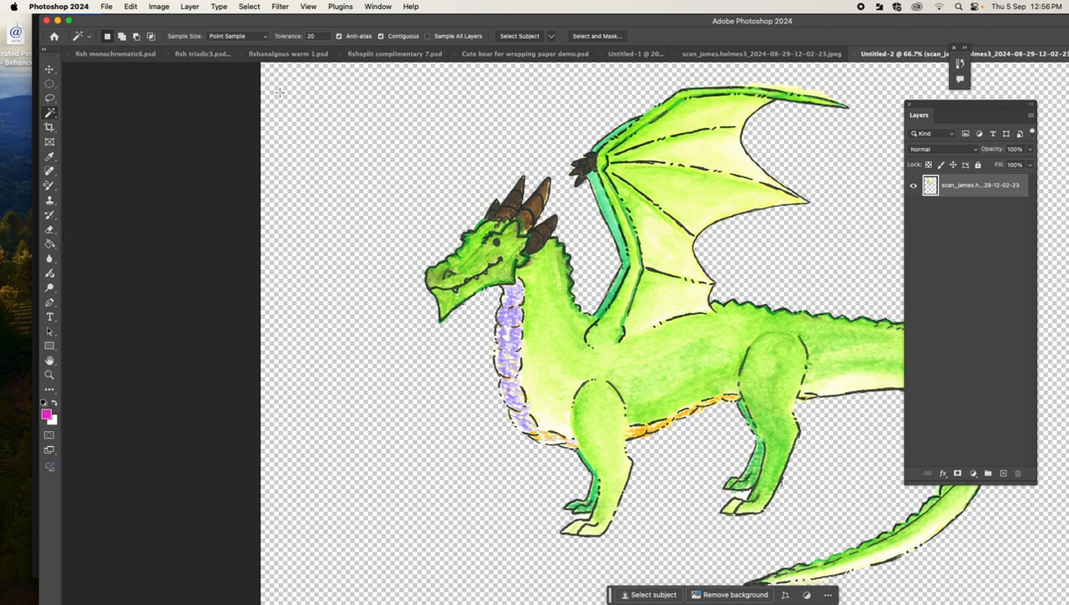
Start a Color Range selection from the light green of the dragon's wing and add neighbouring wing greens to the sample.
click(255, 7)
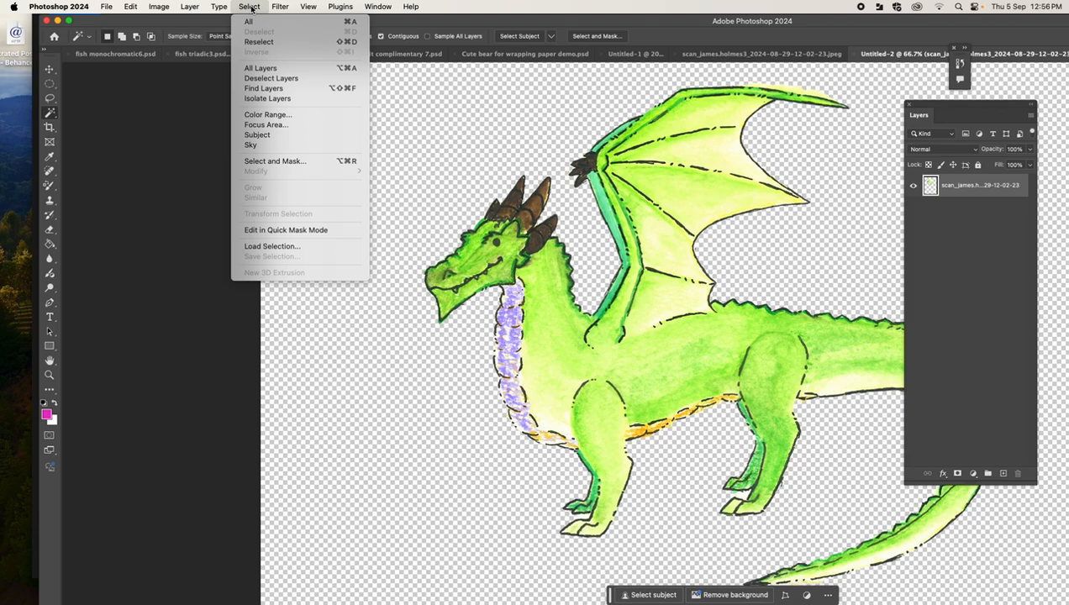
click(269, 115)
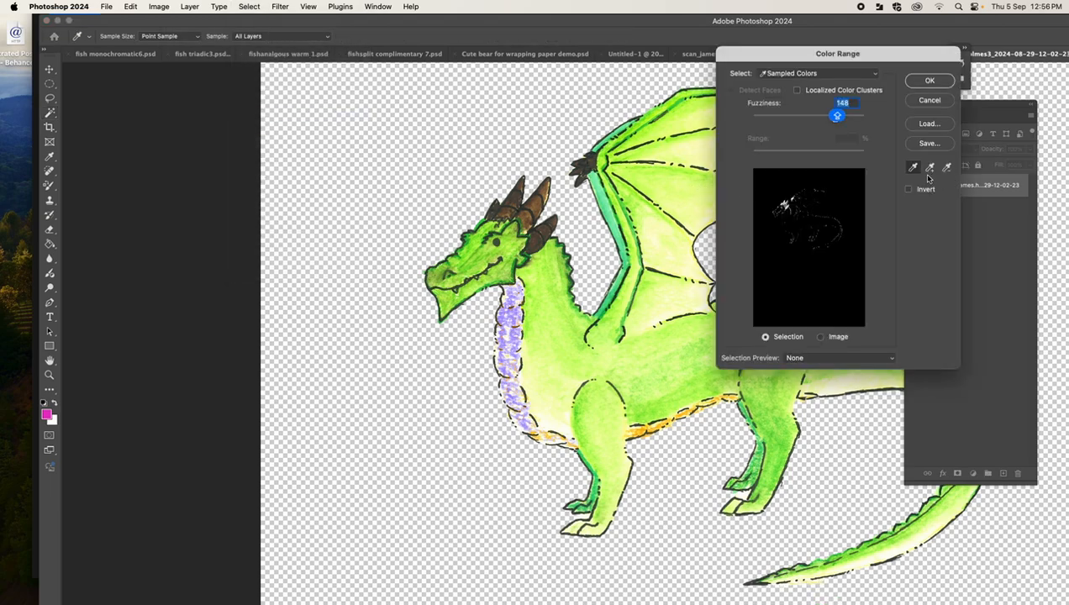
click(646, 180)
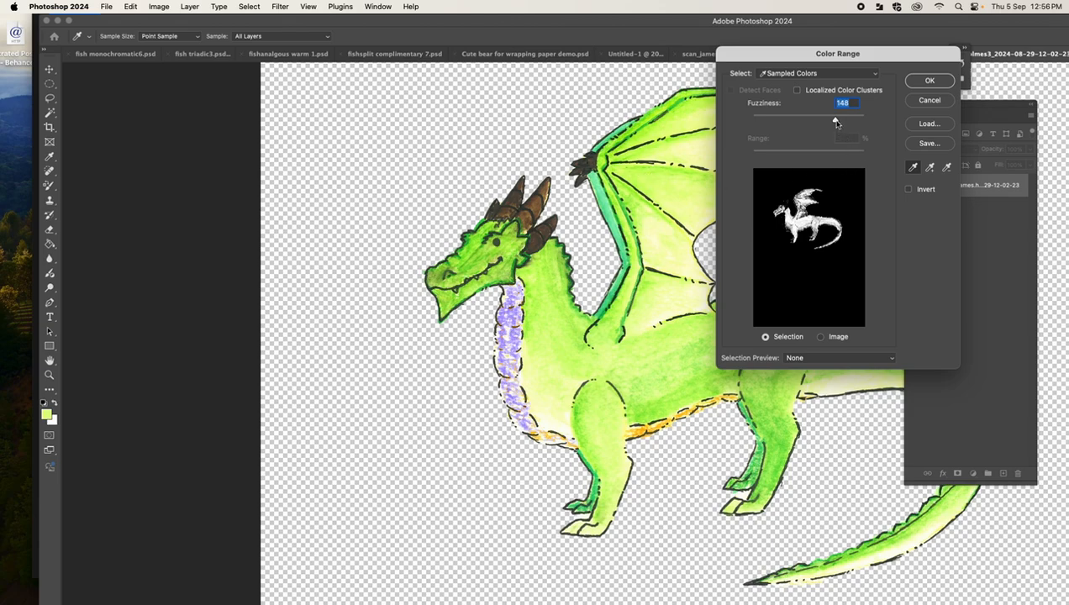
click(930, 171)
click(670, 178)
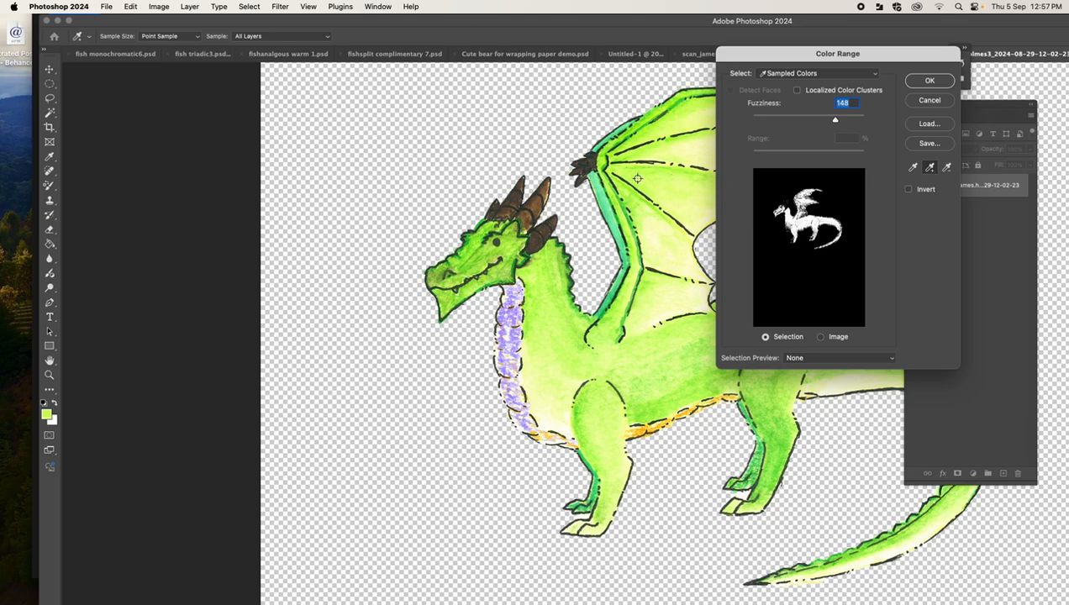
click(644, 220)
click(634, 247)
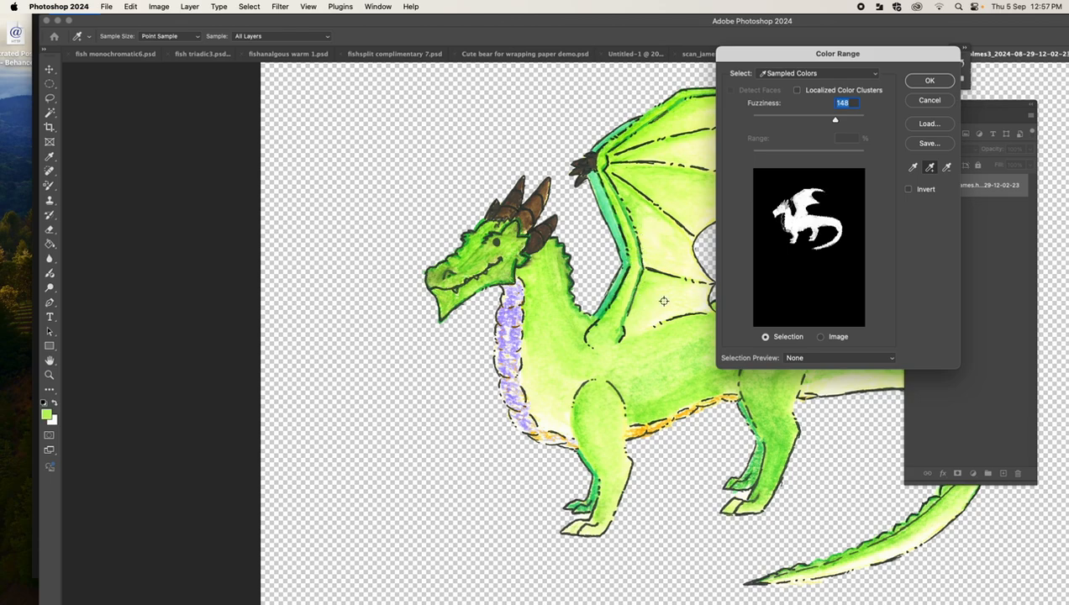
Add further colours from the wing, body, hind leg and tail to the Color Range sample.
click(661, 213)
click(678, 379)
click(775, 429)
click(778, 458)
click(896, 544)
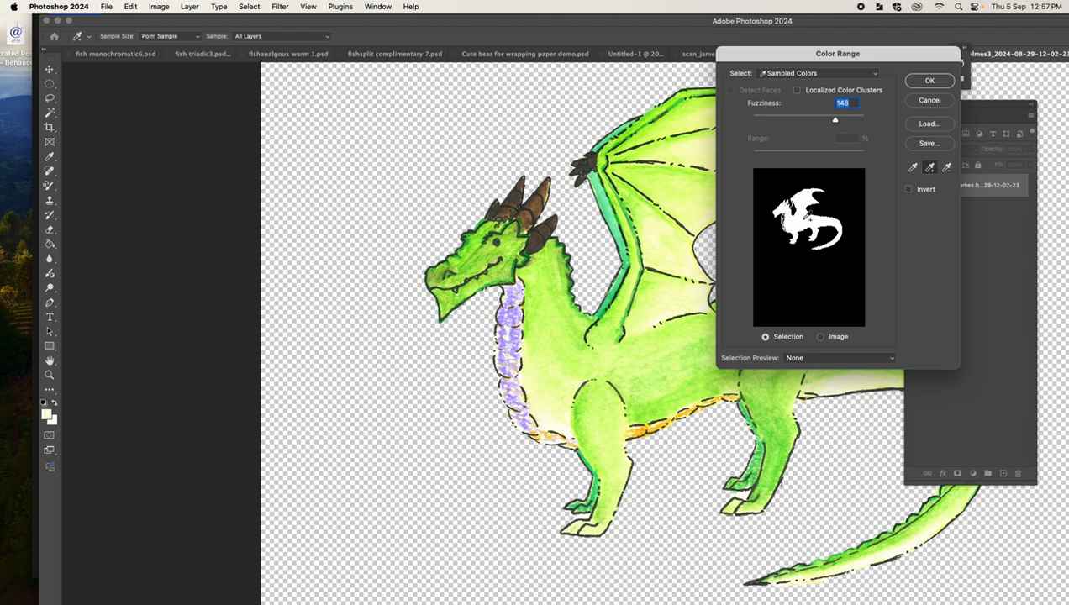
Set the Color Range fuzziness to 151, apply the selection and clear it again.
mouse_move(834, 121)
mouse_down()
mouse_move(768, 123)
mouse_move(835, 122)
mouse_up()
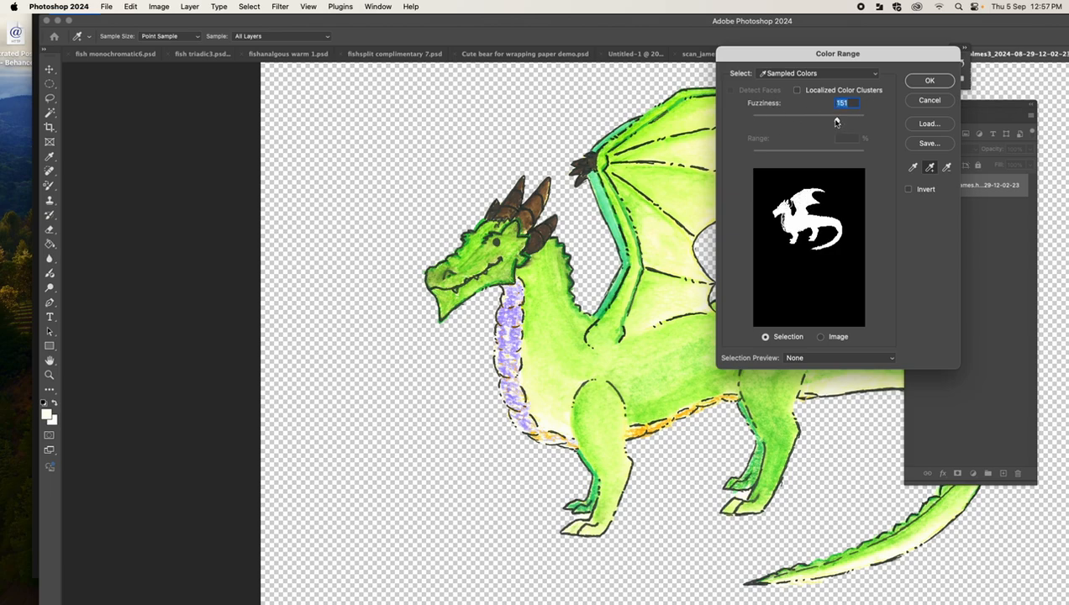
click(929, 82)
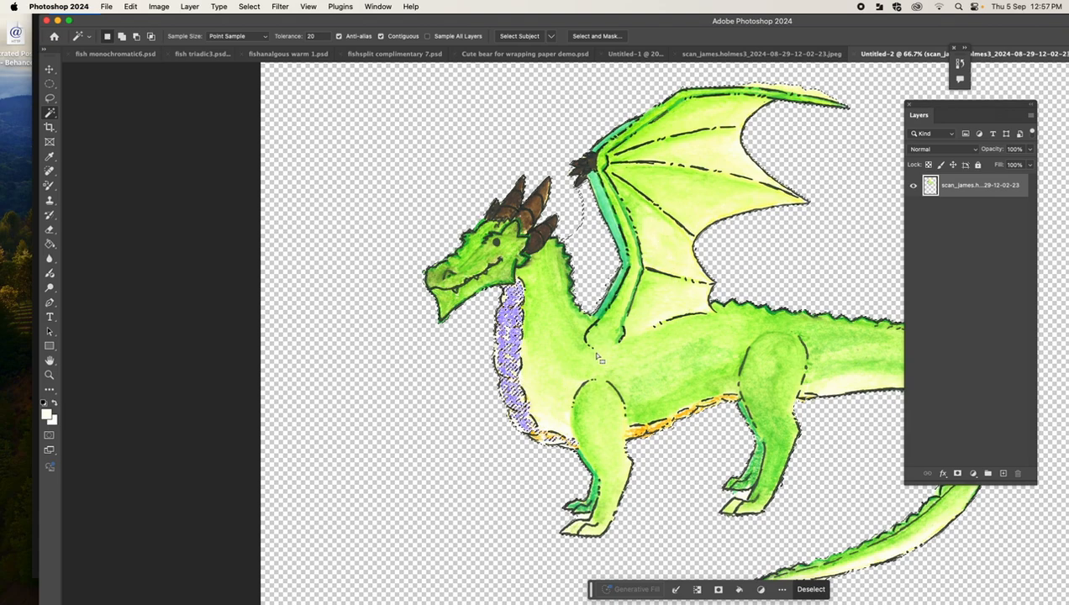
key(ctrl+d)
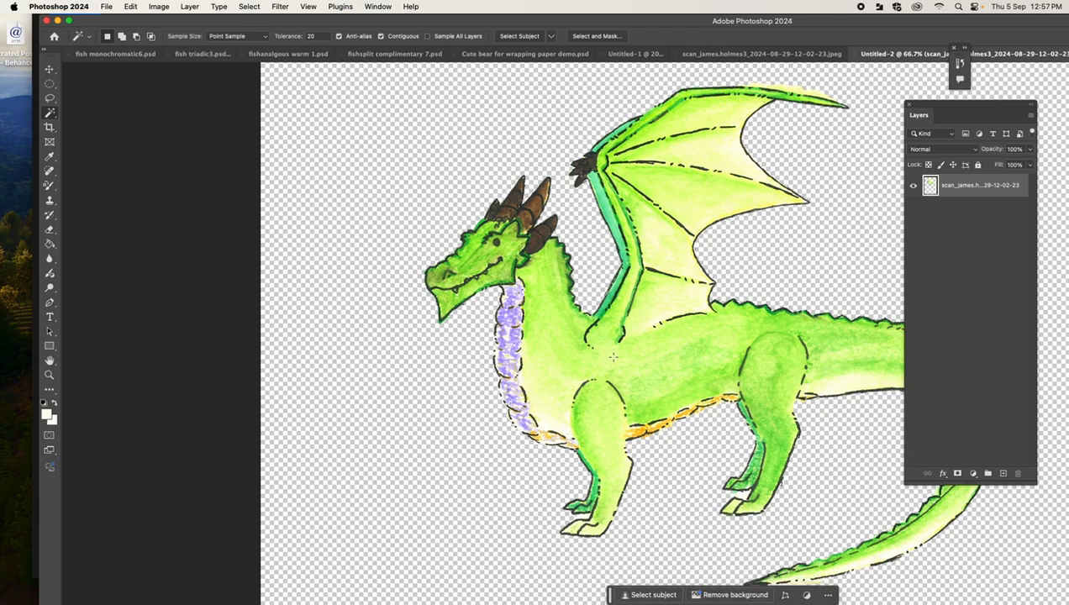
Reopen Color Range and subtract several purple tones of the dragon's chest scales from the sampled colours.
click(249, 7)
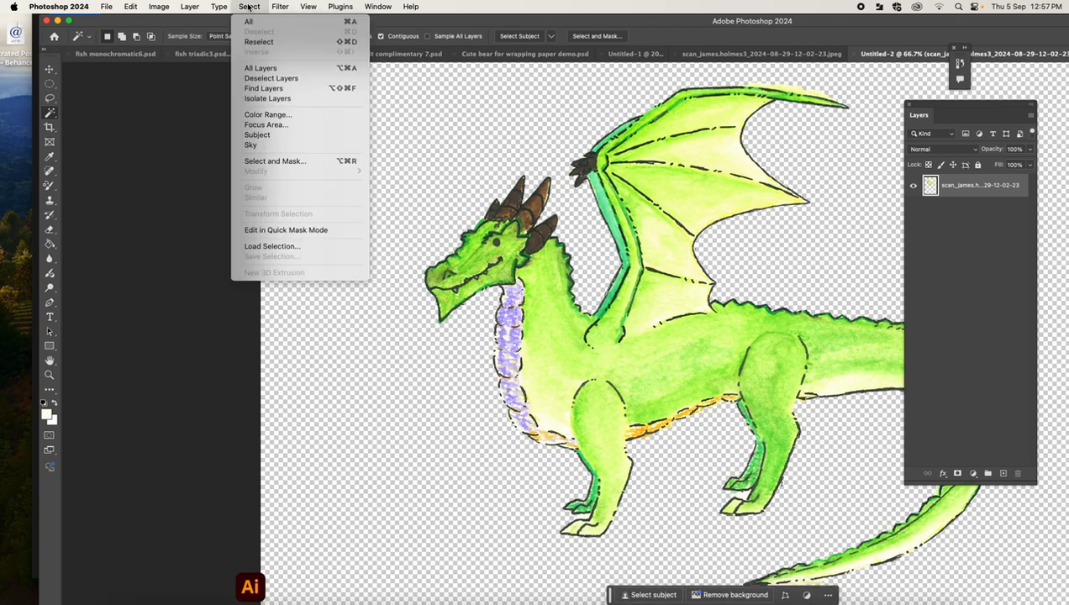
click(261, 115)
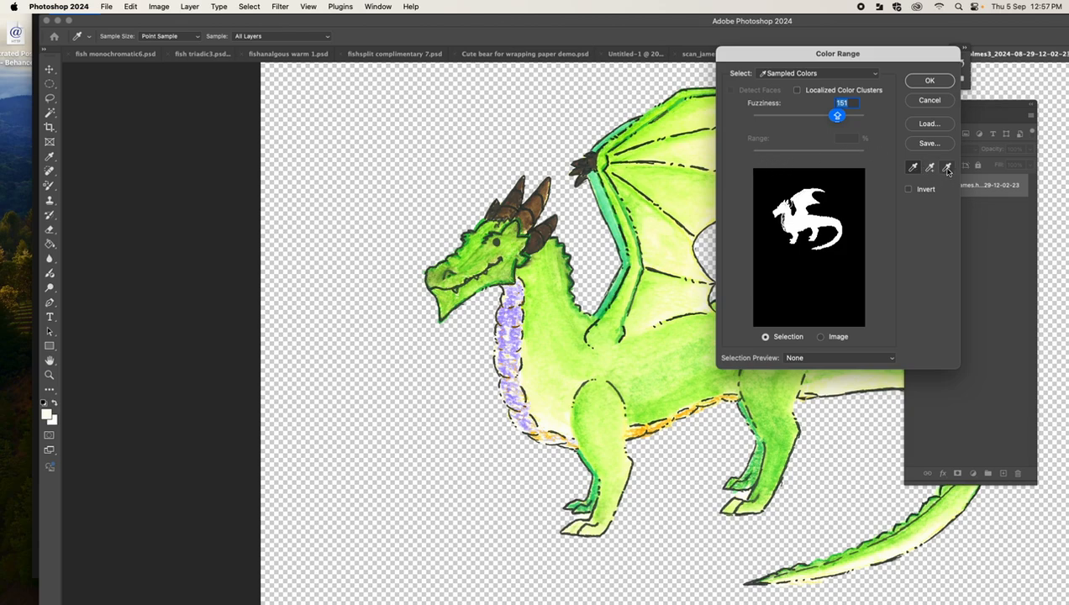
click(946, 168)
click(508, 320)
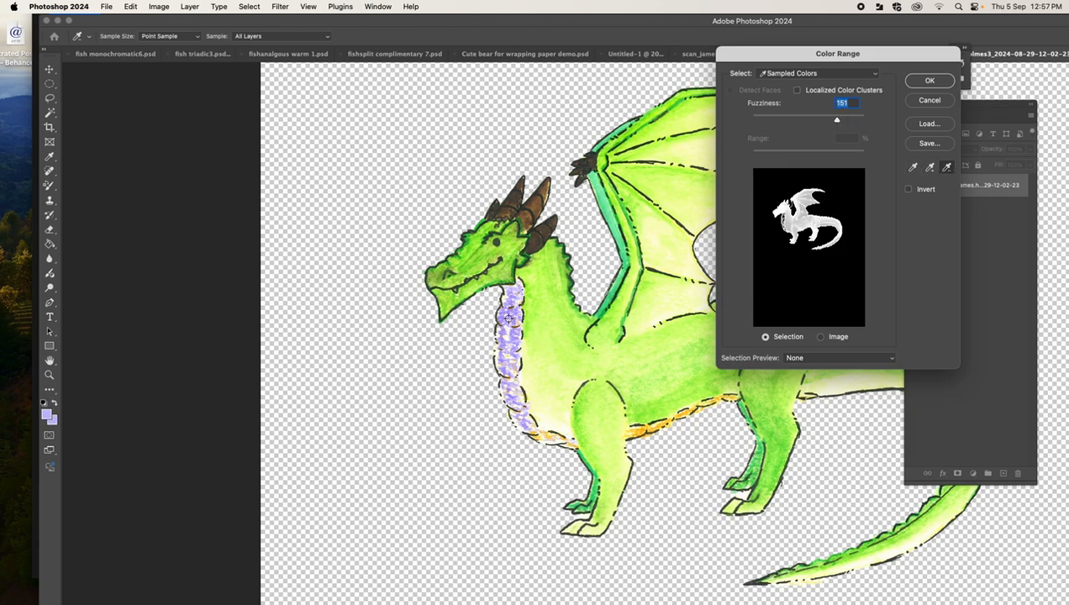
click(512, 308)
click(510, 303)
click(505, 321)
click(502, 342)
click(507, 349)
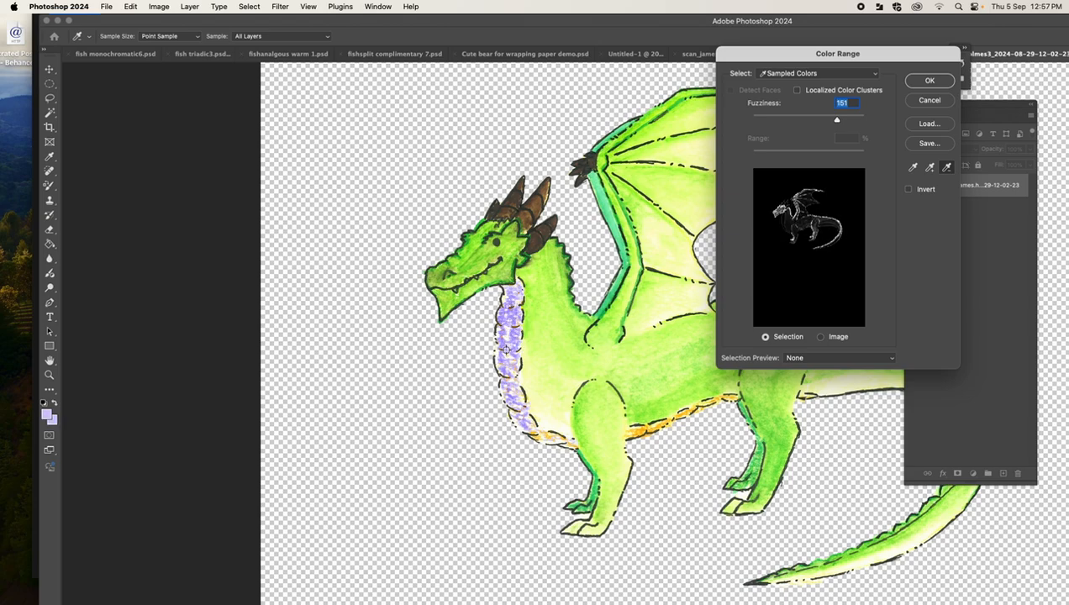
Add the wing's yellow-green to the Color Range sample and subtract the brown tones of the horns.
click(929, 167)
click(662, 180)
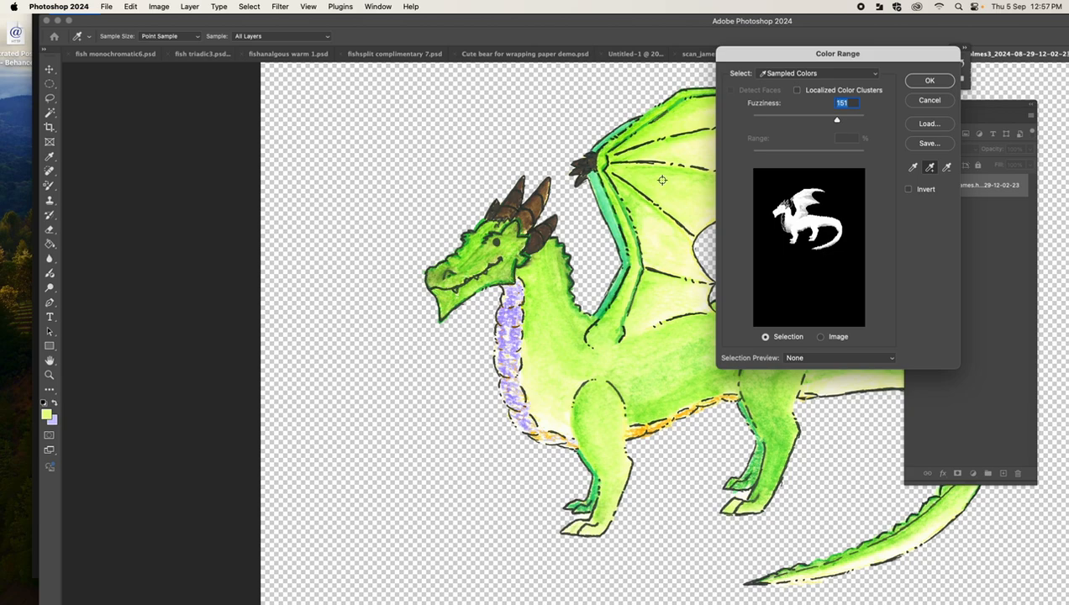
click(947, 168)
click(536, 234)
click(528, 203)
click(513, 209)
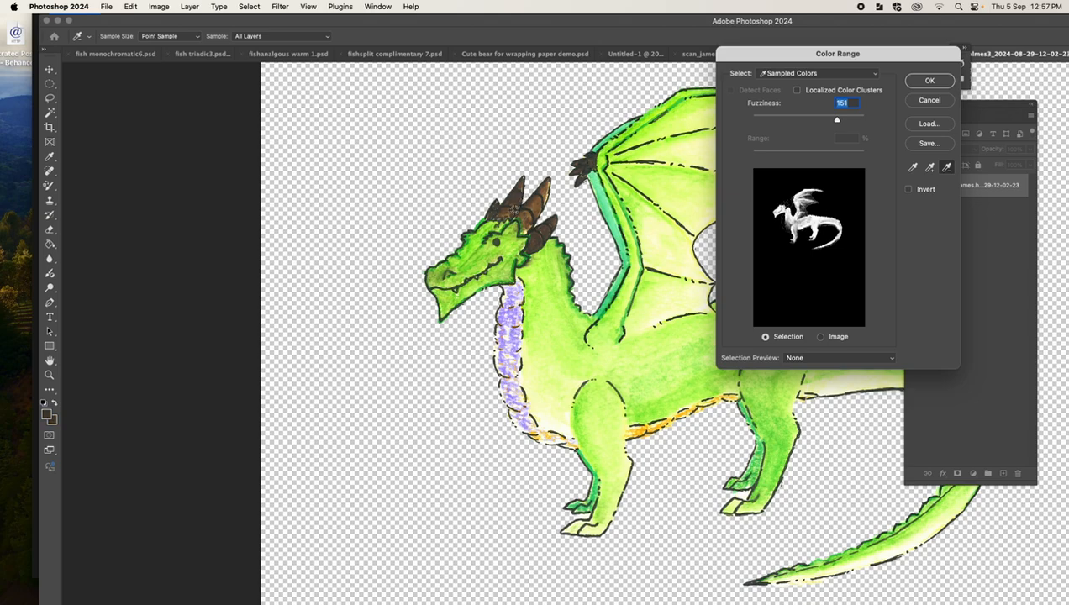
Add the green of the dragon's body to the Color Range sample and apply the selection.
click(929, 167)
click(662, 338)
click(929, 80)
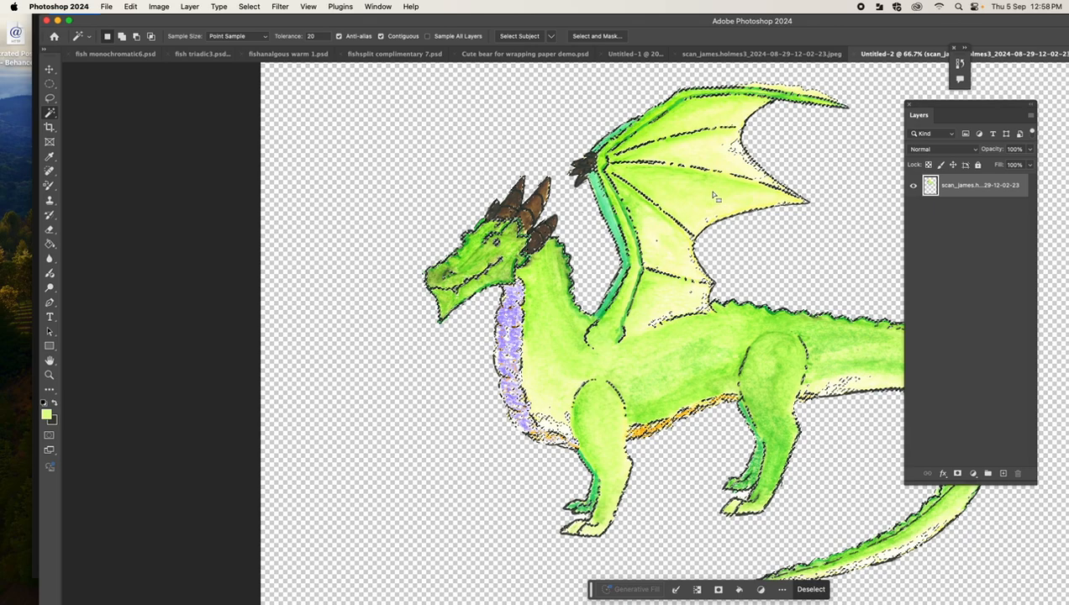
click(159, 7)
mouse_move(175, 38)
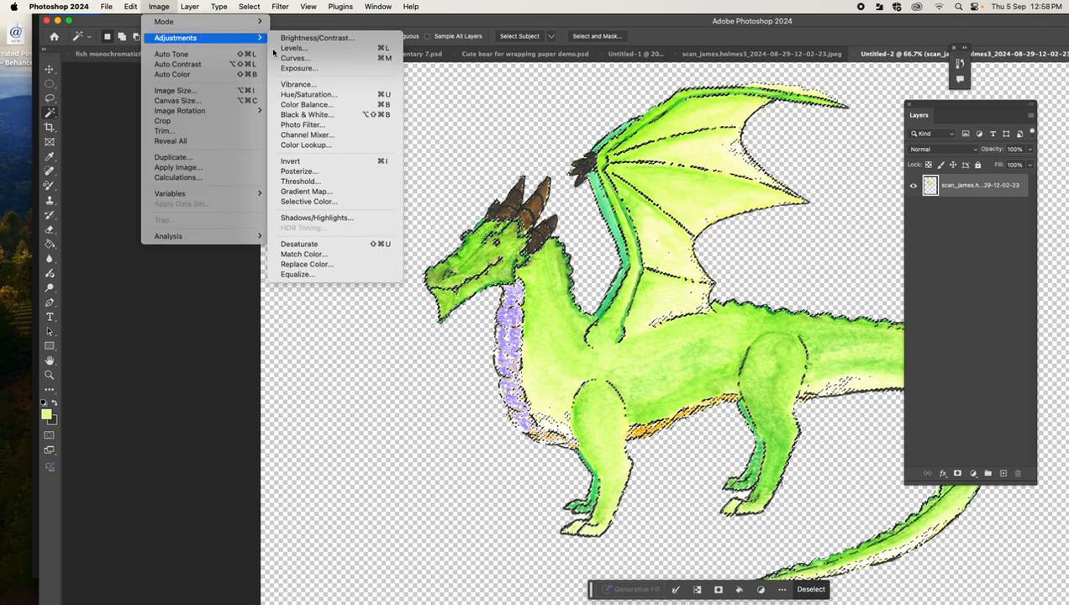
click(287, 94)
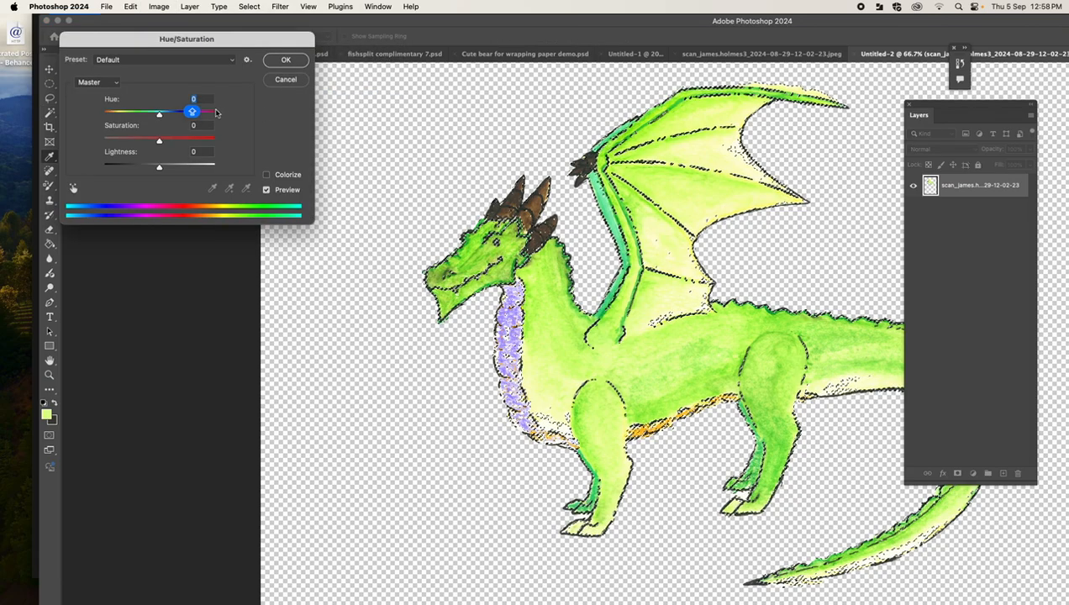
mouse_move(159, 116)
mouse_down()
mouse_move(99, 113)
mouse_move(165, 114)
mouse_up()
click(287, 81)
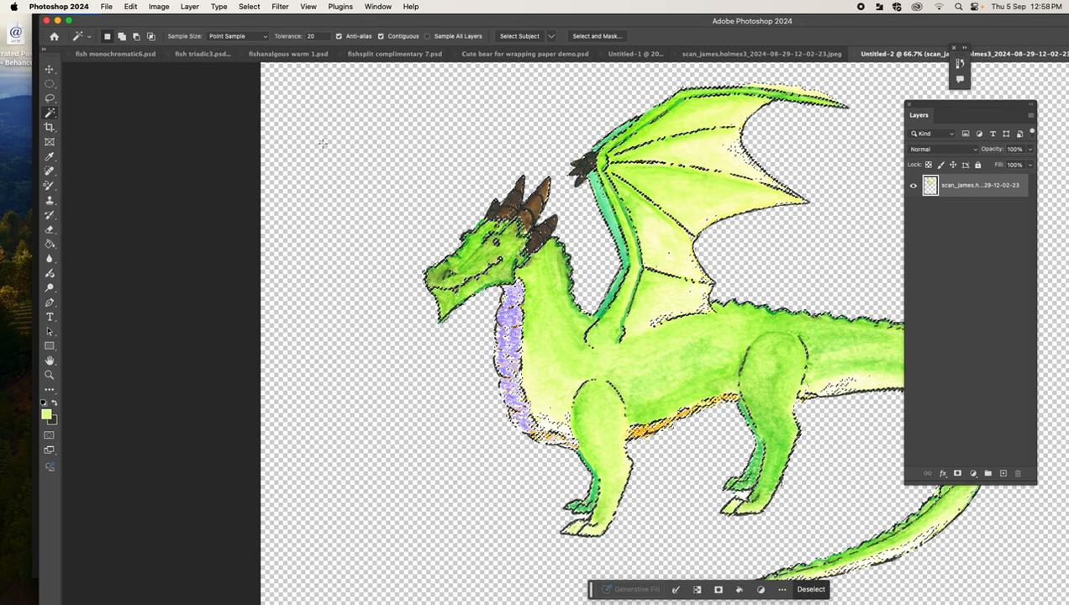
Recolour the selected green areas orange with a Hue/Saturation hue shift of -47 and clear the selection.
click(159, 7)
mouse_move(194, 37)
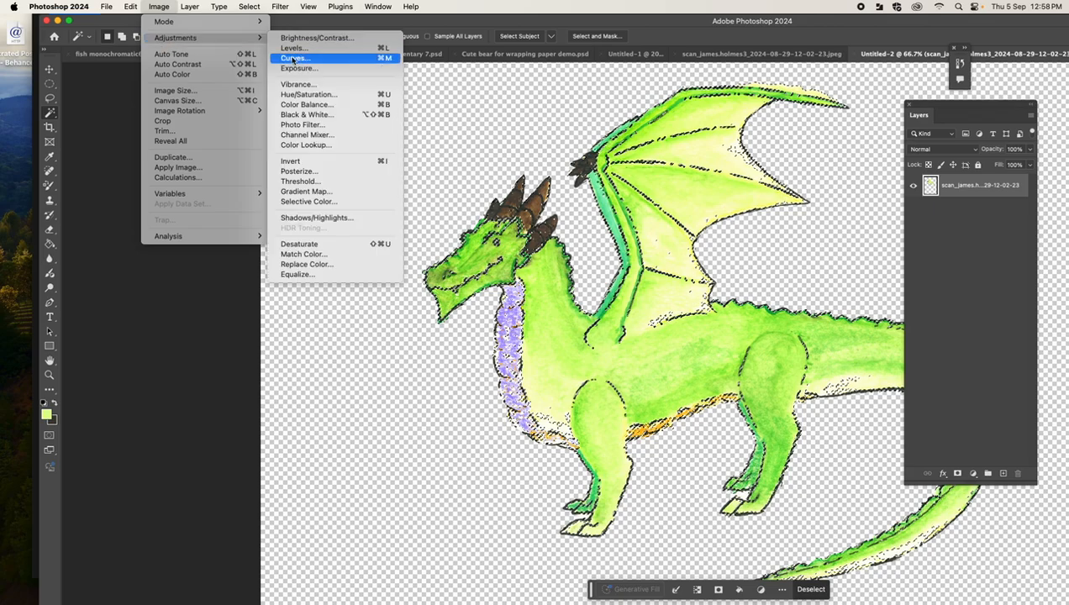
click(308, 94)
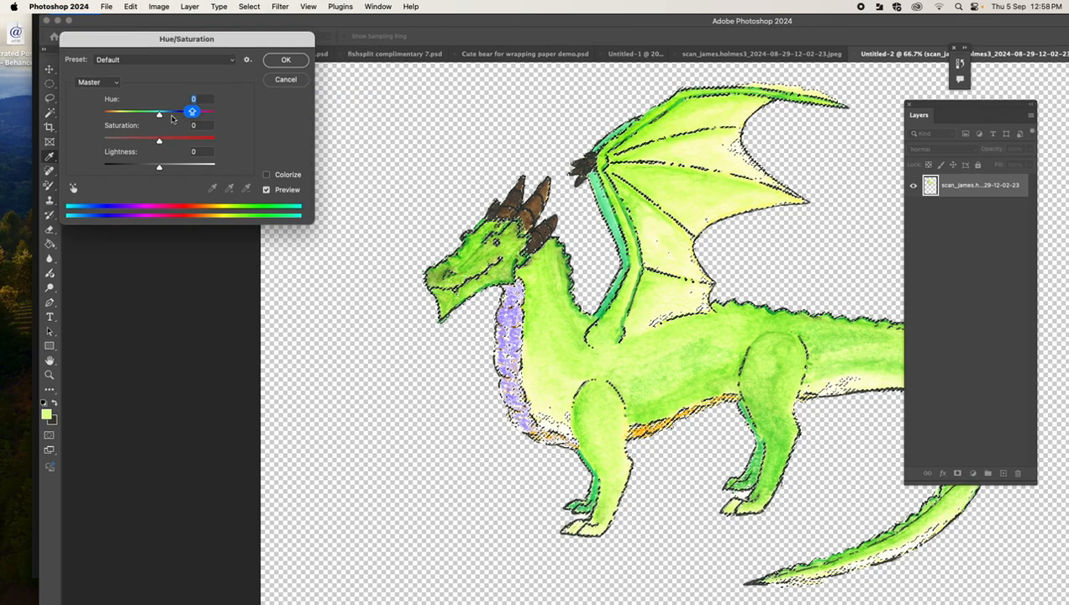
drag(159, 114, 132, 114)
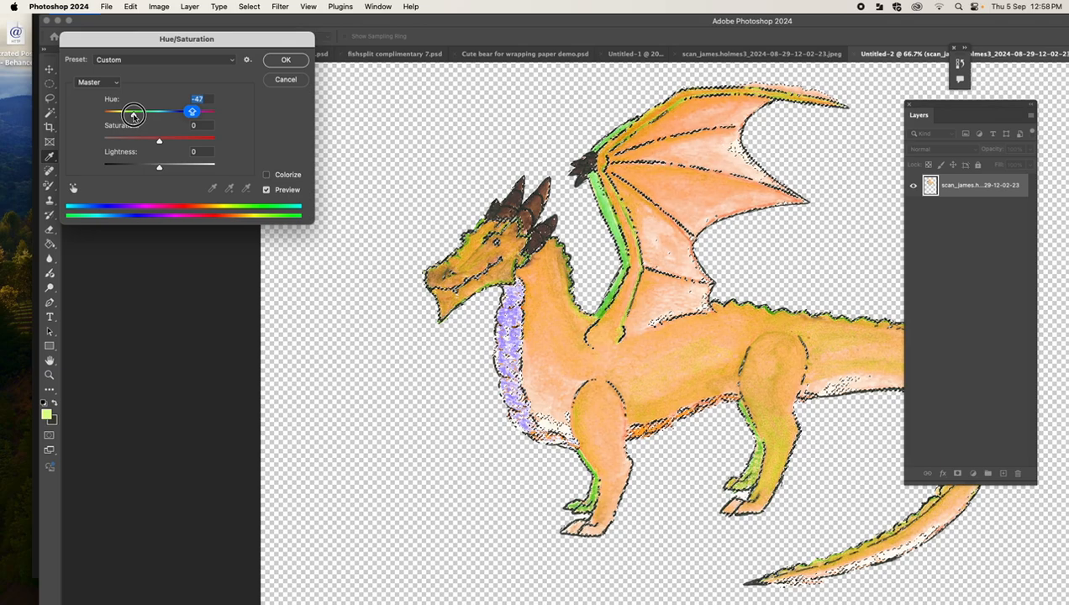
click(282, 61)
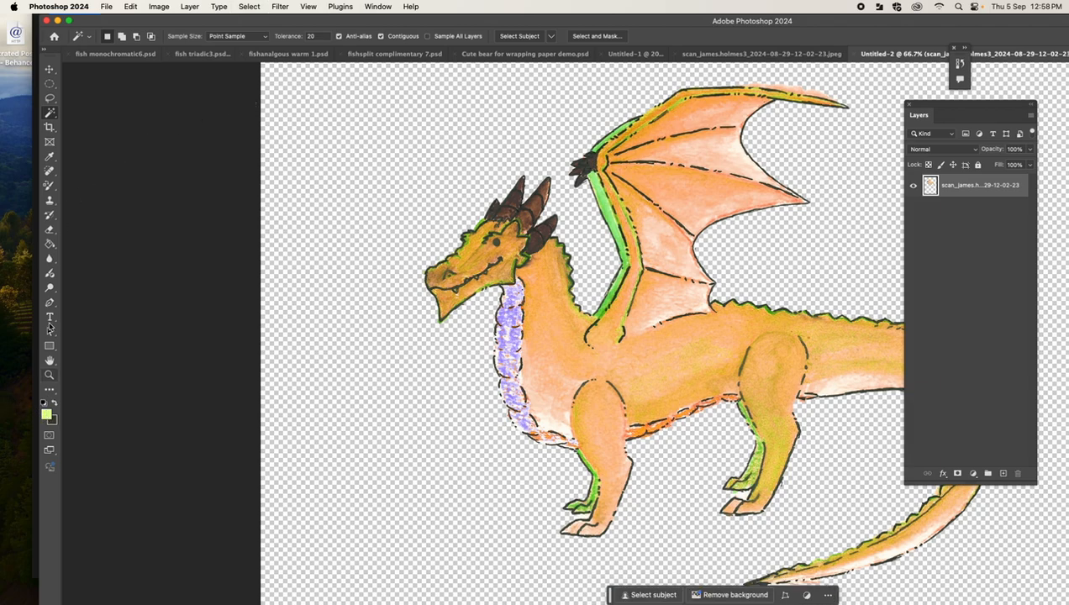
Sample the orange of the dragon's chest and paint over the wing's green front edge with the Color Replacement Tool.
click(49, 158)
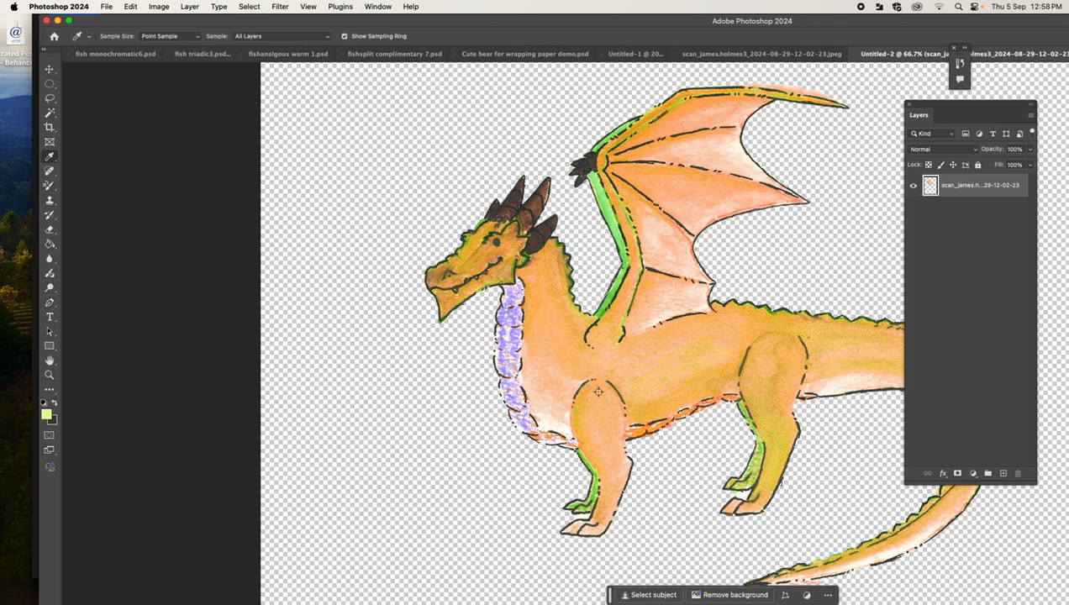
click(556, 340)
click(50, 186)
click(88, 208)
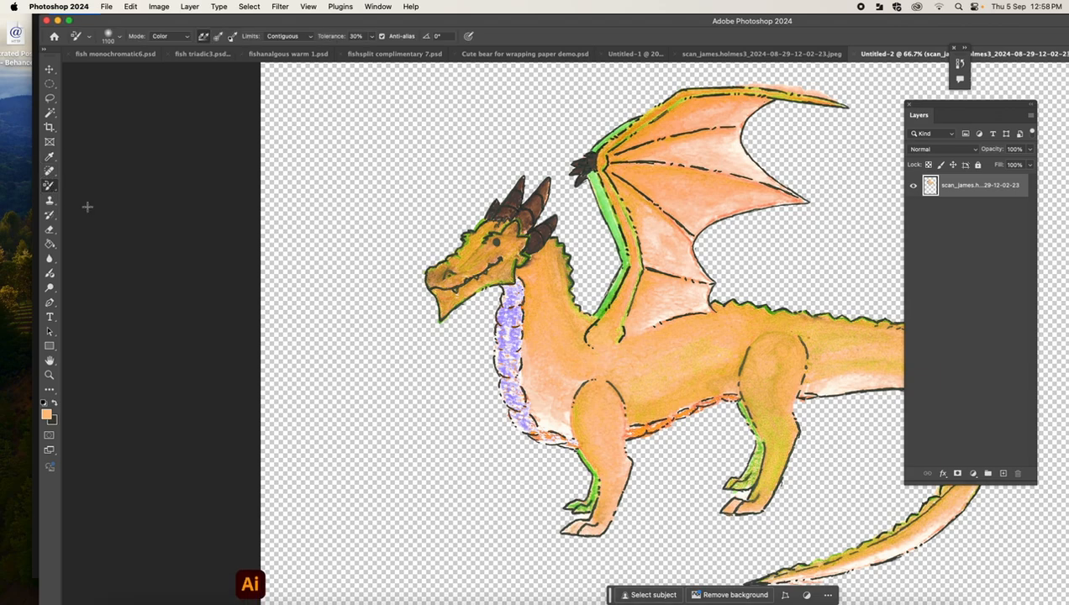
mouse_move(602, 306)
mouse_down()
mouse_move(620, 270)
mouse_move(624, 334)
mouse_move(639, 278)
mouse_move(623, 234)
mouse_move(613, 234)
mouse_move(610, 180)
mouse_move(596, 161)
mouse_move(610, 144)
mouse_move(589, 150)
mouse_move(664, 113)
mouse_up()
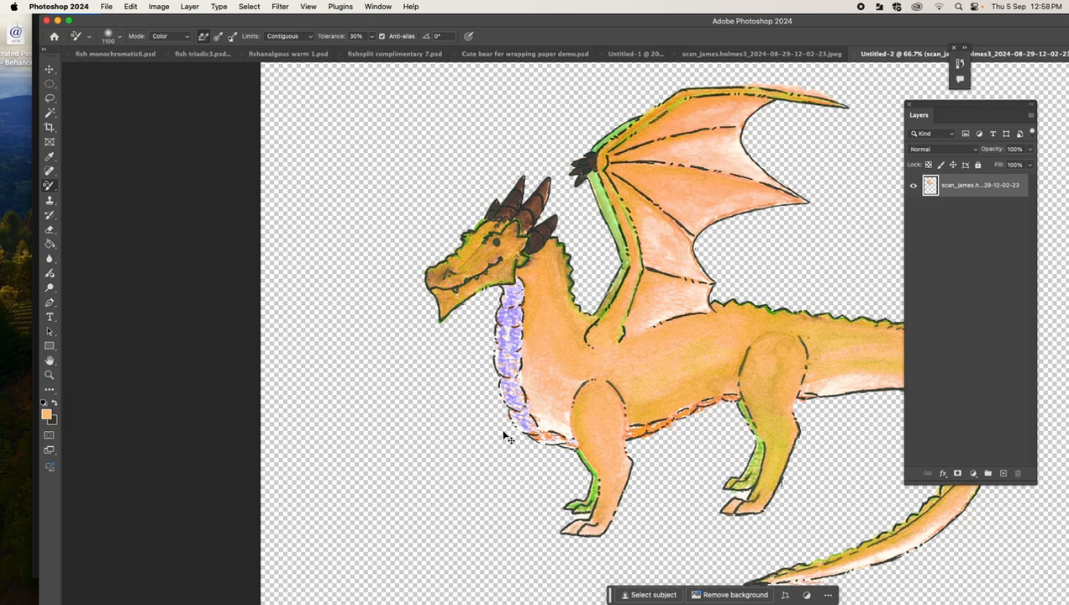
Undo back to the active body selection and show it in Quick Mask with the overlay colour set to 4800ff.
key(super+z)
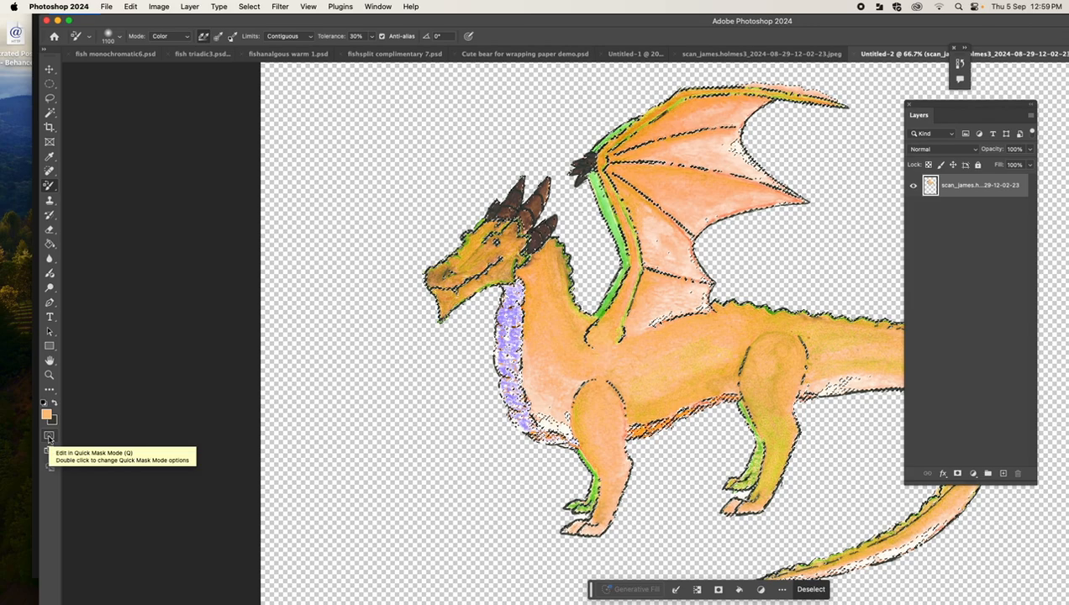
double_click(49, 437)
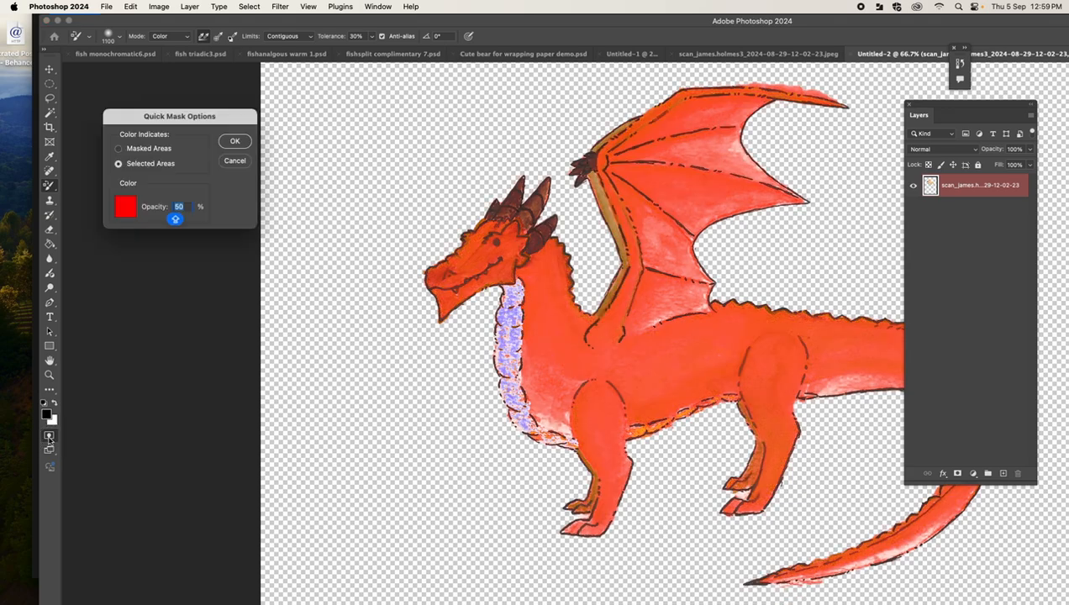
click(118, 165)
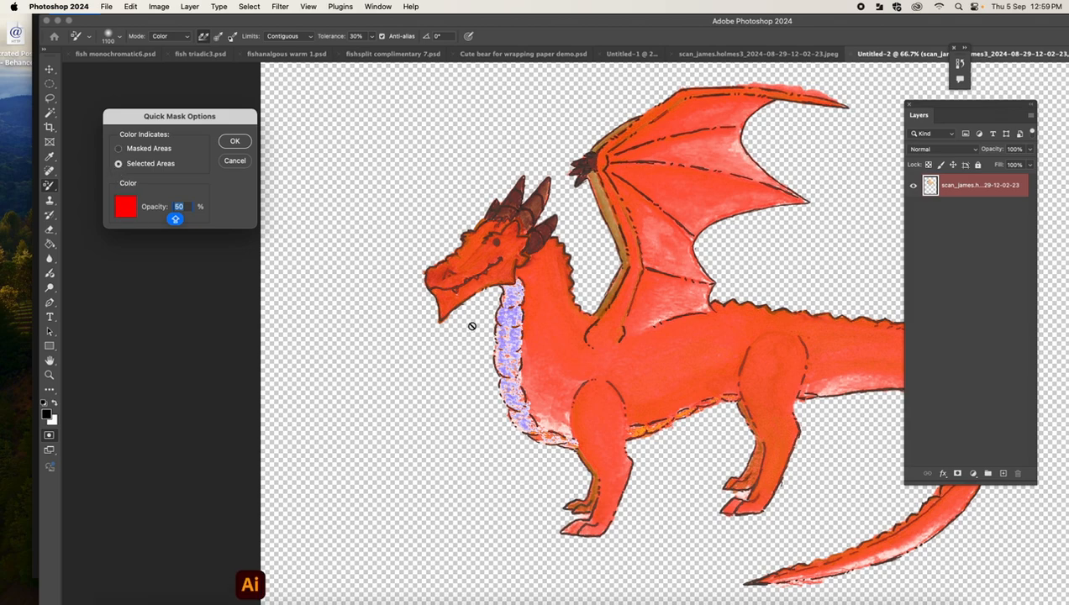
click(124, 211)
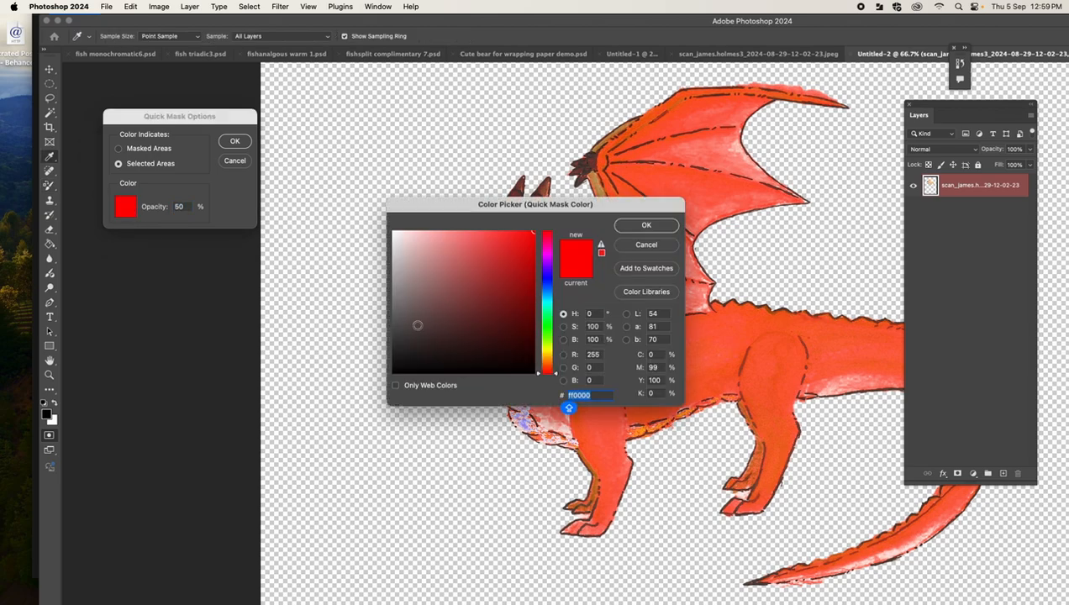
click(545, 321)
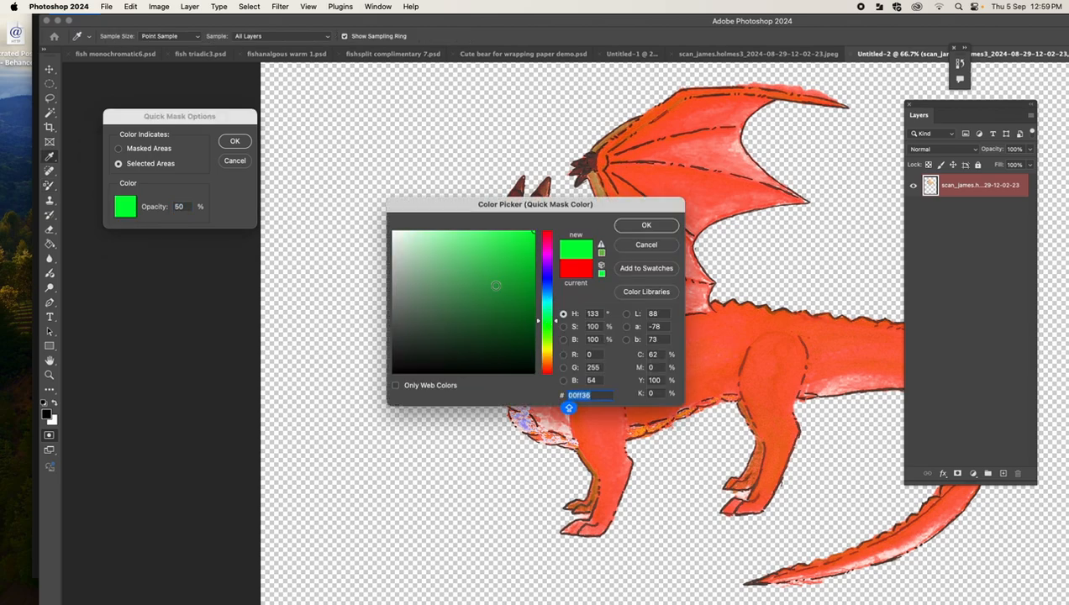
click(547, 273)
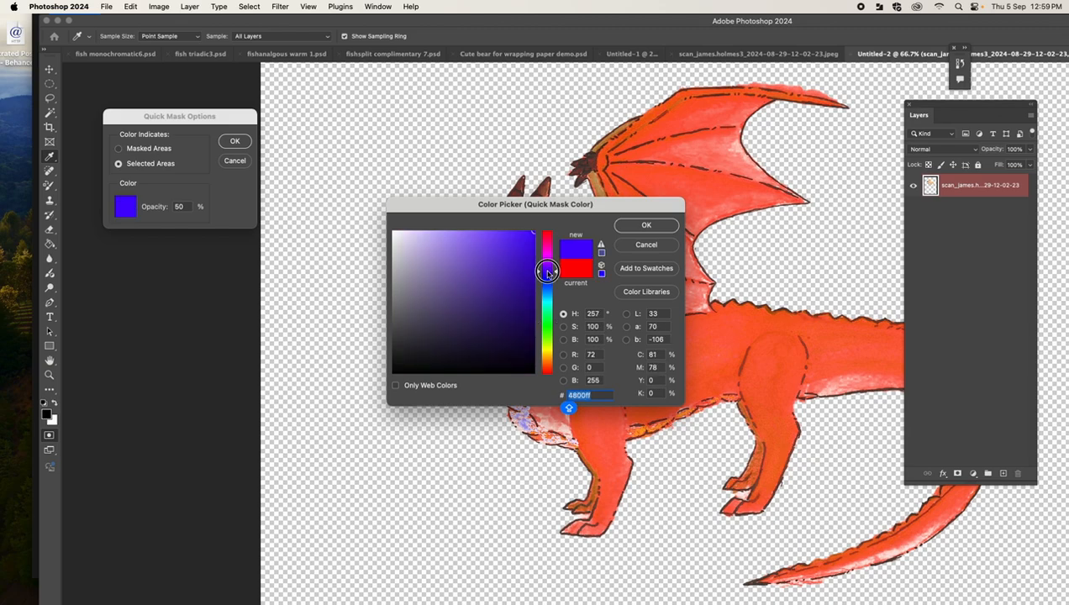
click(646, 225)
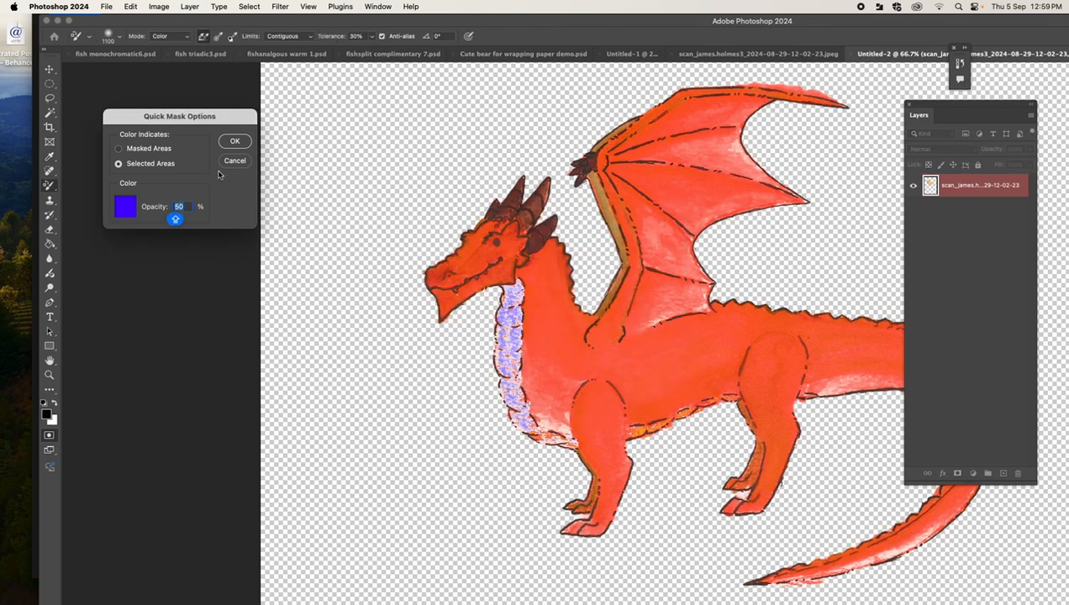
click(237, 141)
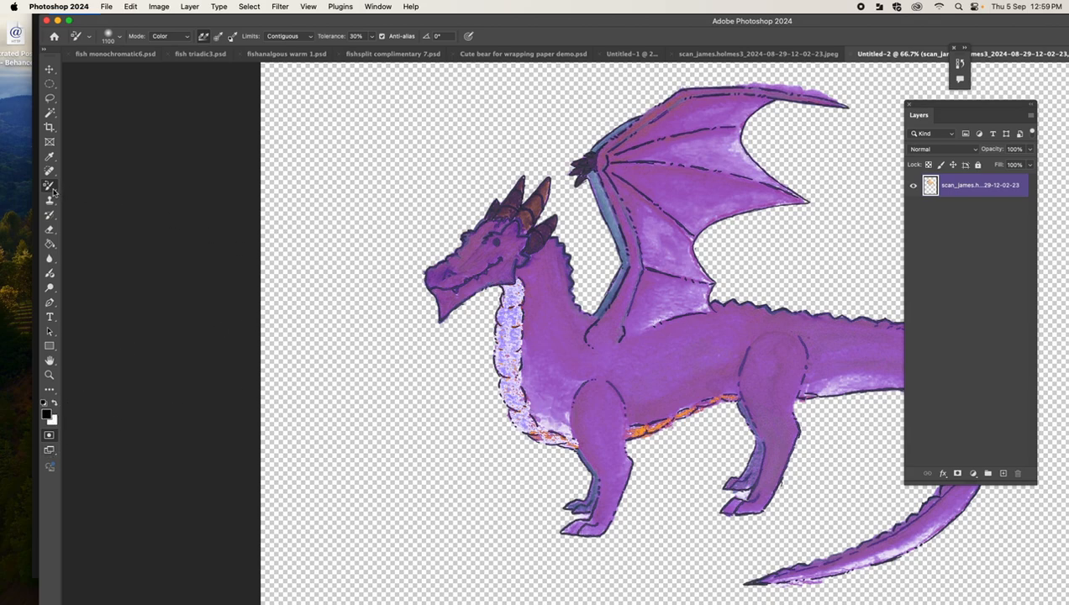
Try erasing the mask along the dragon's throat and chest edge with a 150 px Eraser.
drag(52, 182, 79, 181)
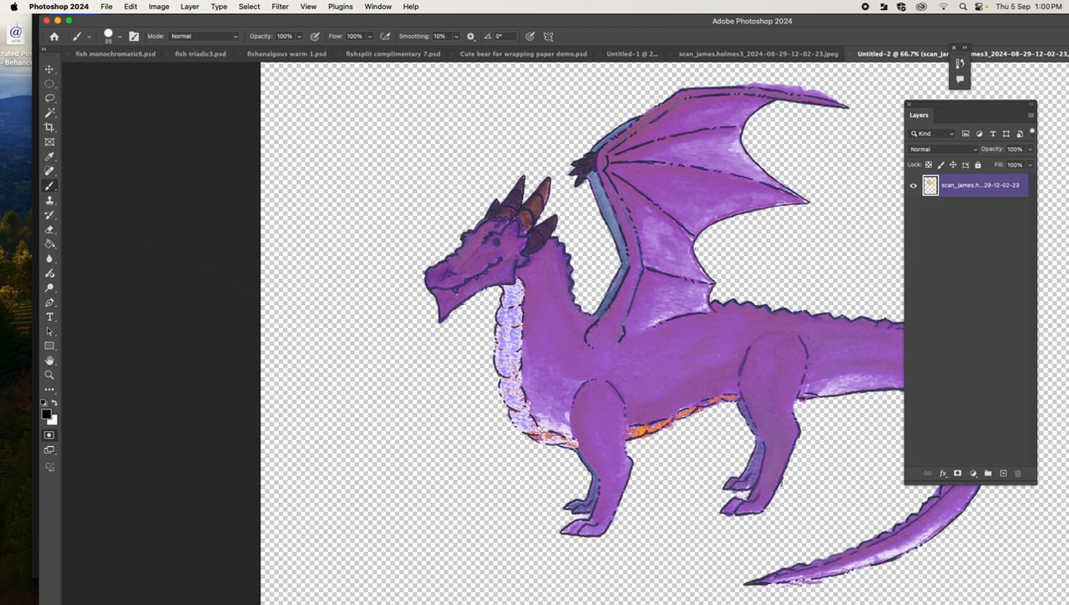
click(50, 228)
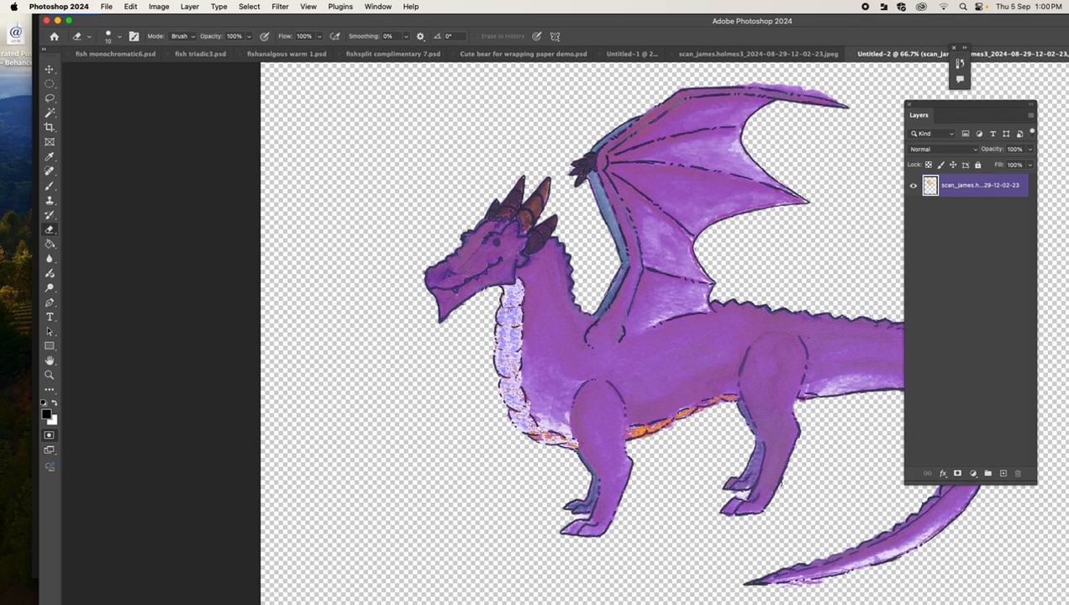
key(bracketright)
key(bracketright)
key(bracketright)
key(bracketright)
key(bracketright)
mouse_move(504, 284)
mouse_down()
mouse_move(494, 400)
mouse_move(545, 452)
mouse_move(512, 430)
mouse_move(496, 292)
mouse_move(494, 320)
mouse_up()
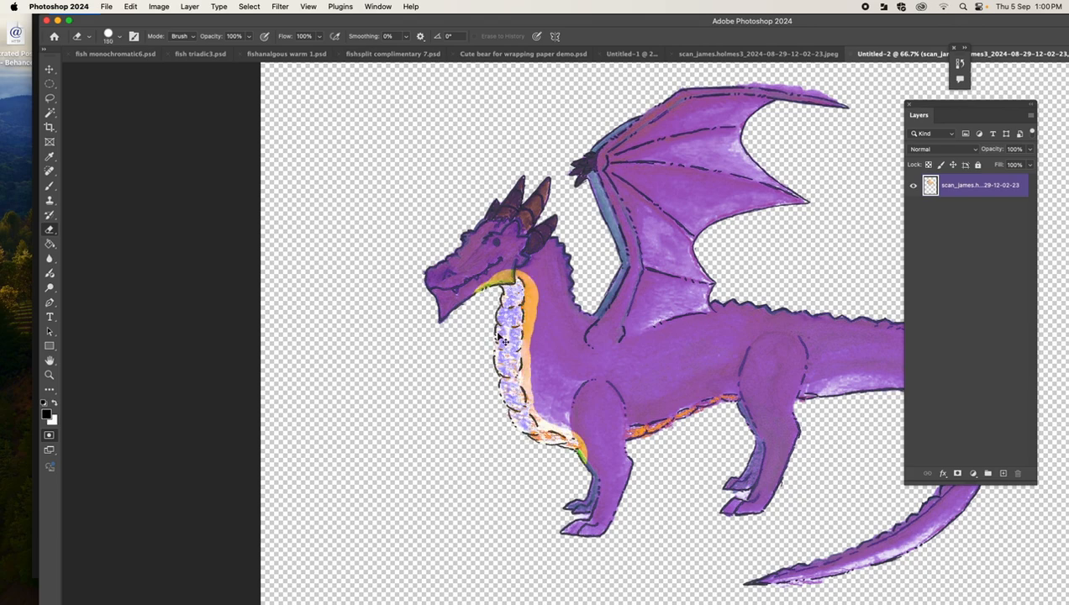
Undo the mask erasing, leave Quick Mask and clear the selection.
key(super+z)
key(super+z)
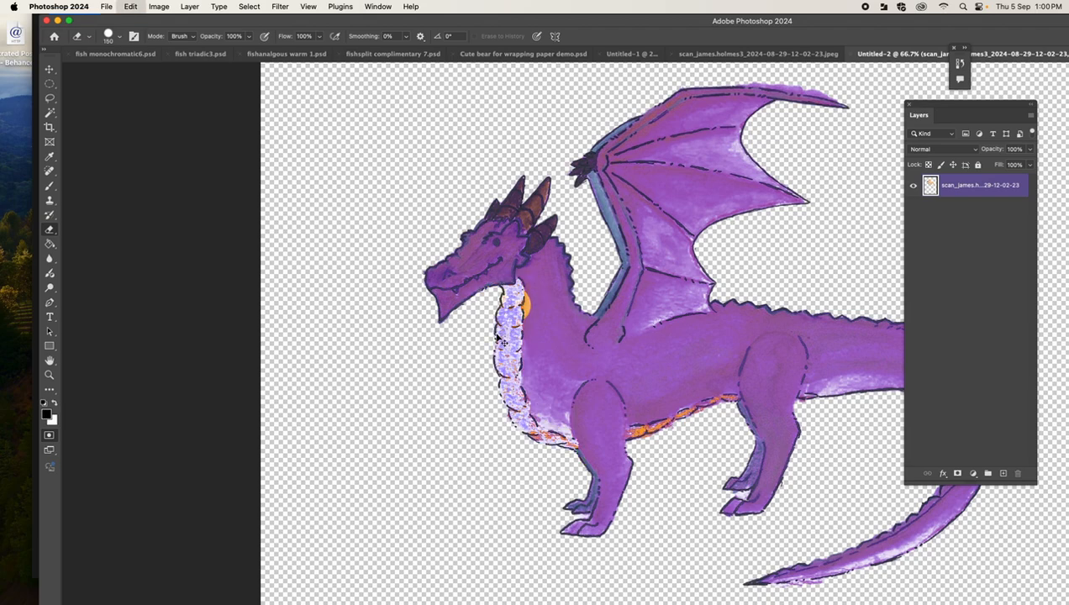
key(super+z)
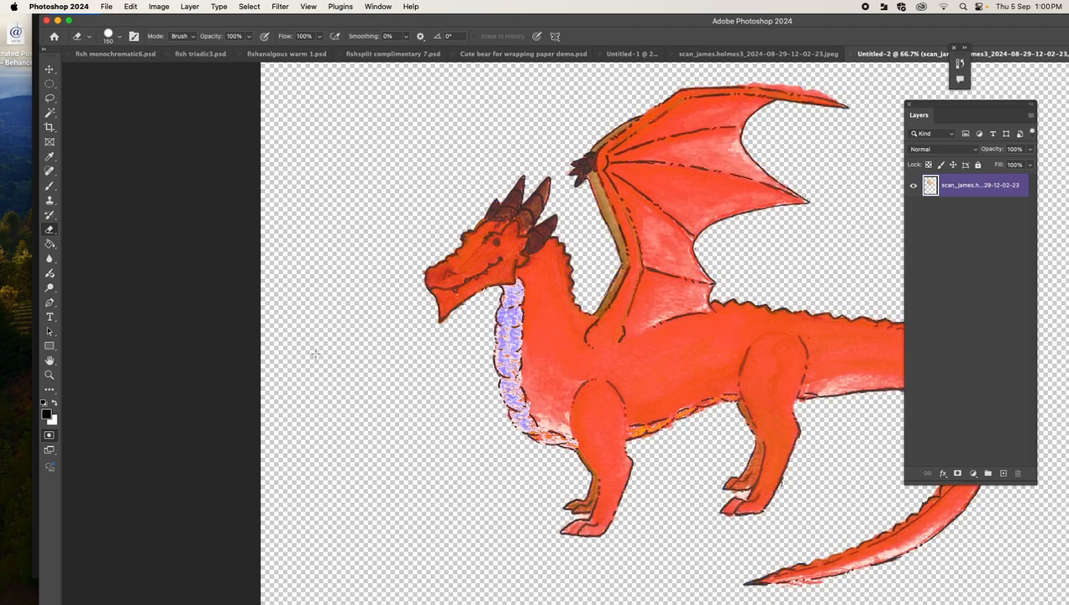
click(48, 437)
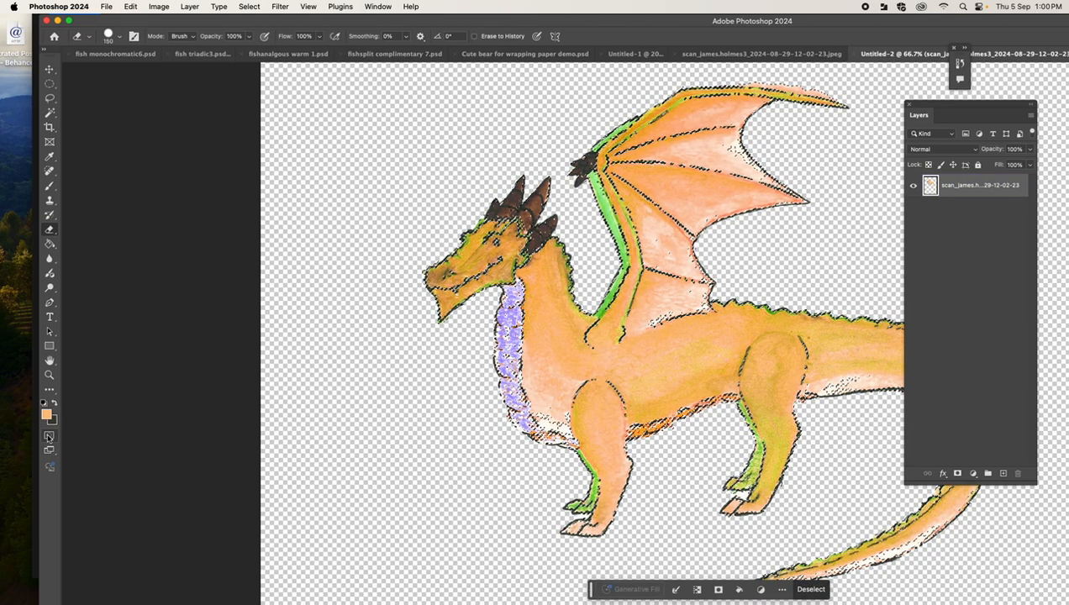
key(super+d)
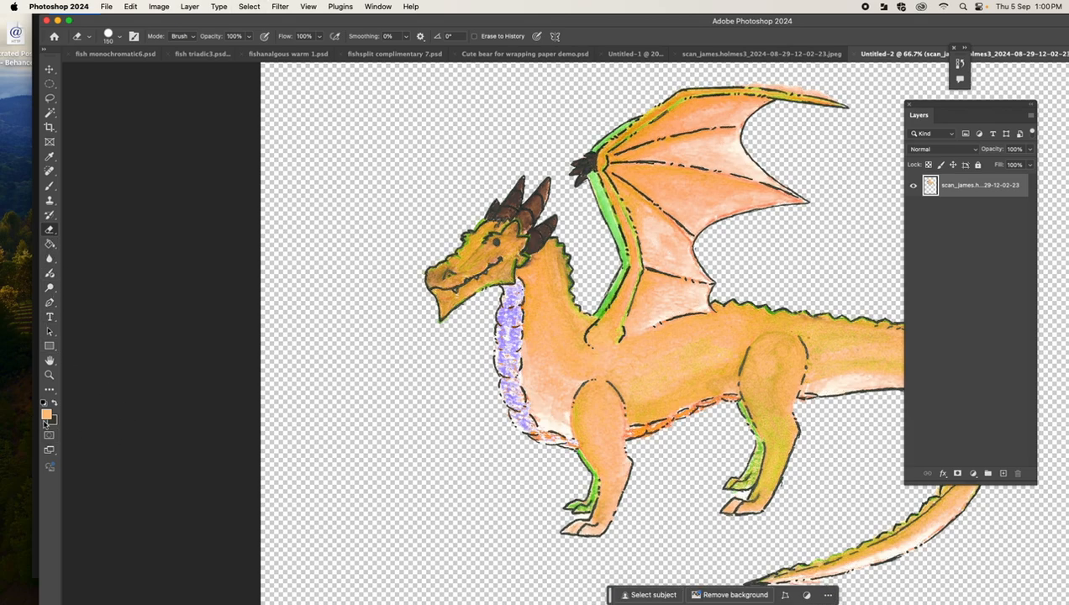
Enter Quick Mask without a selection and set its overlay colour to red, ff2400.
double_click(48, 437)
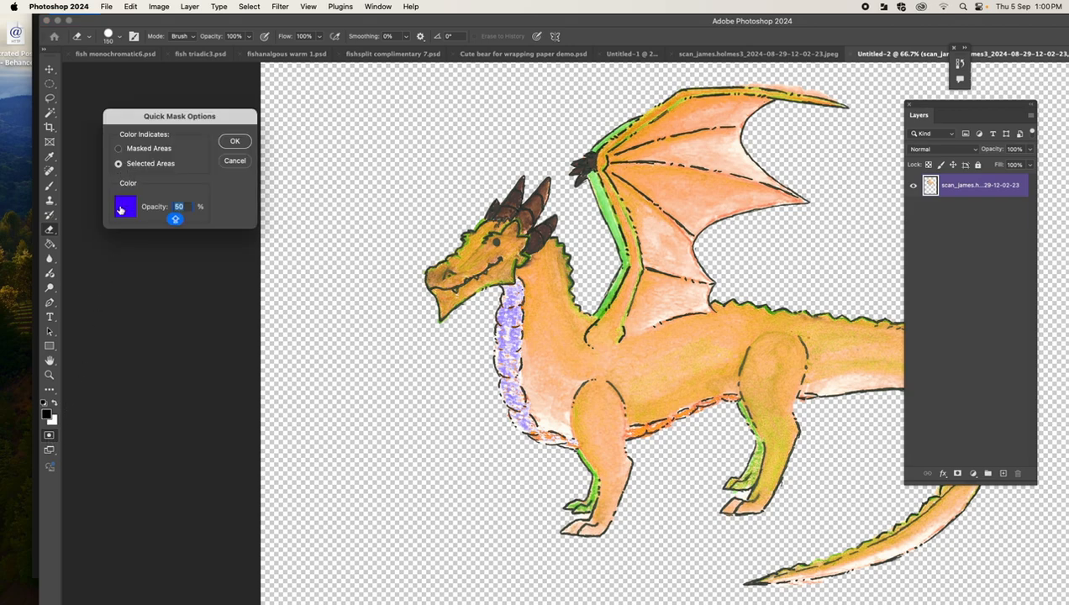
click(127, 211)
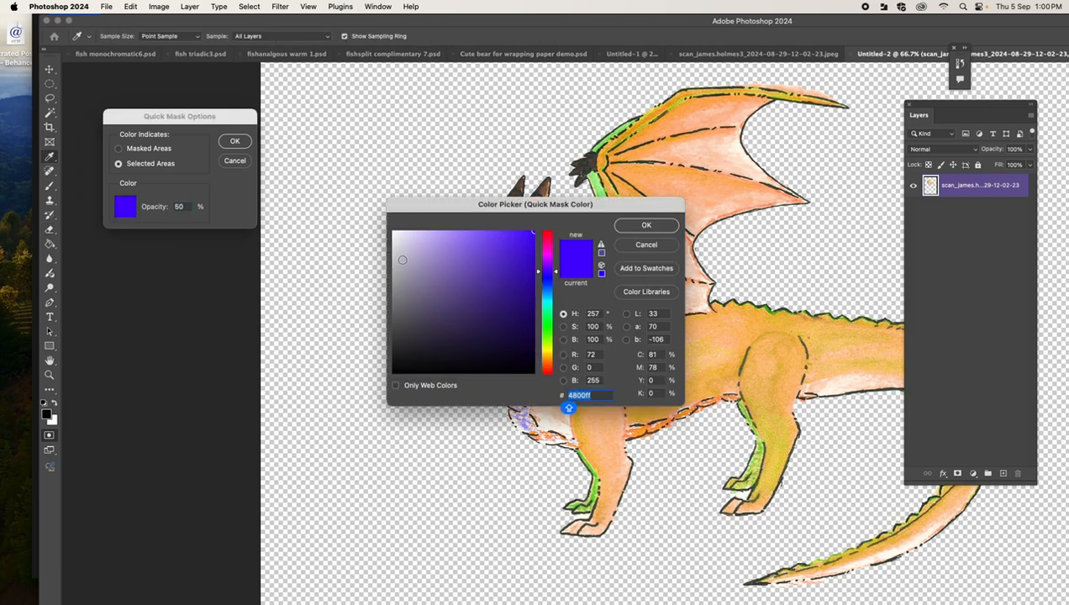
click(549, 370)
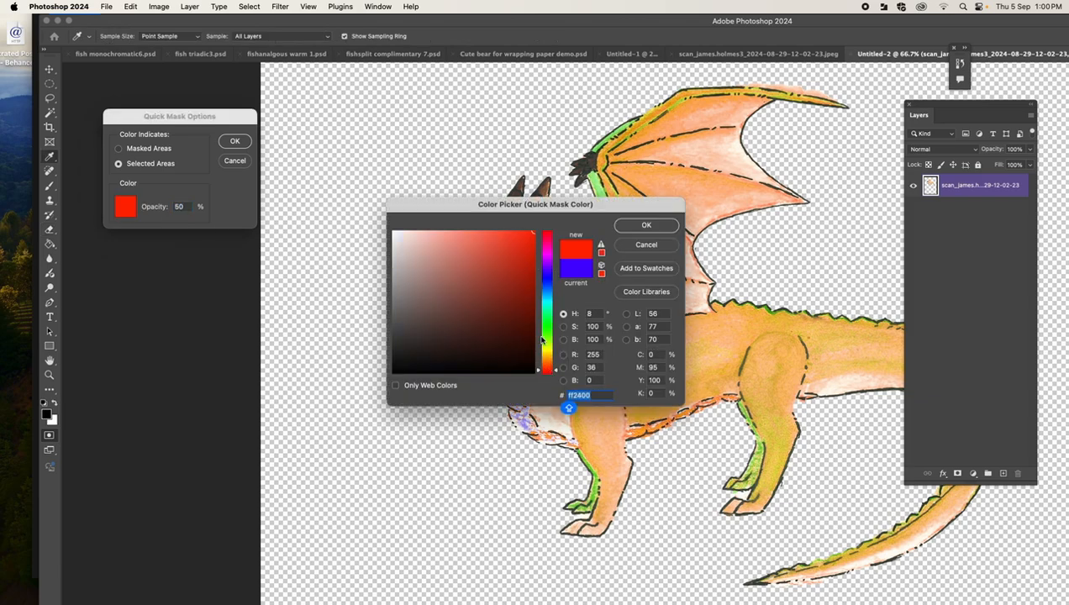
click(646, 225)
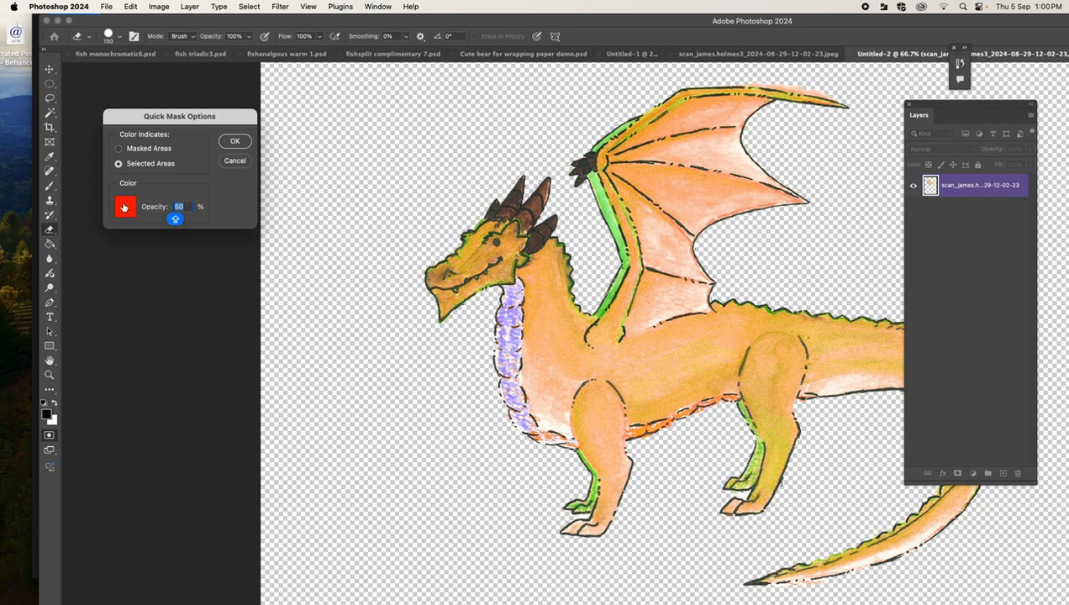
click(234, 142)
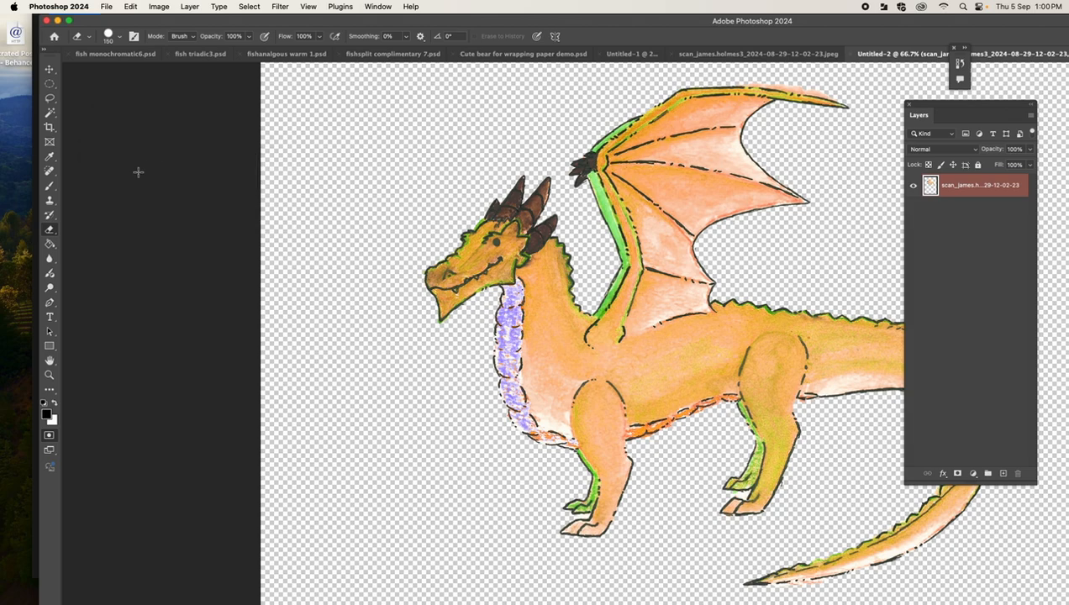
Paint a filled chest patch and four spirals along the body and tail with a 35 px Brush, then convert the mask to a selection.
click(51, 187)
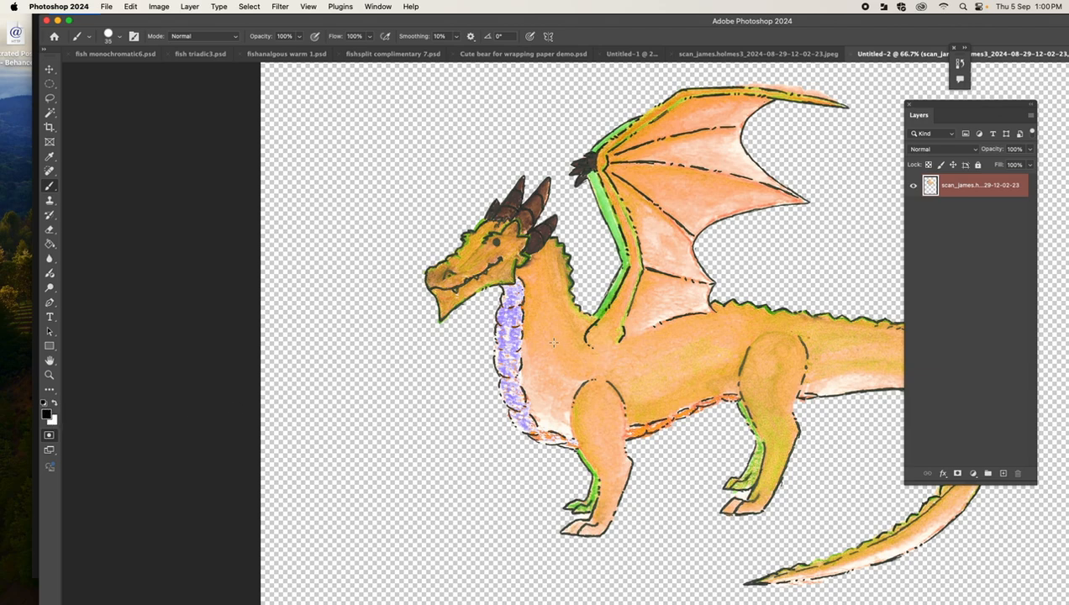
mouse_move(535, 338)
mouse_down()
mouse_move(555, 413)
mouse_move(535, 386)
mouse_move(527, 334)
mouse_move(536, 408)
mouse_move(568, 435)
mouse_move(563, 399)
mouse_move(570, 389)
mouse_move(566, 413)
mouse_move(588, 365)
mouse_move(535, 332)
mouse_move(552, 375)
mouse_move(559, 361)
mouse_move(556, 392)
mouse_move(570, 374)
mouse_move(548, 351)
mouse_move(575, 377)
mouse_up()
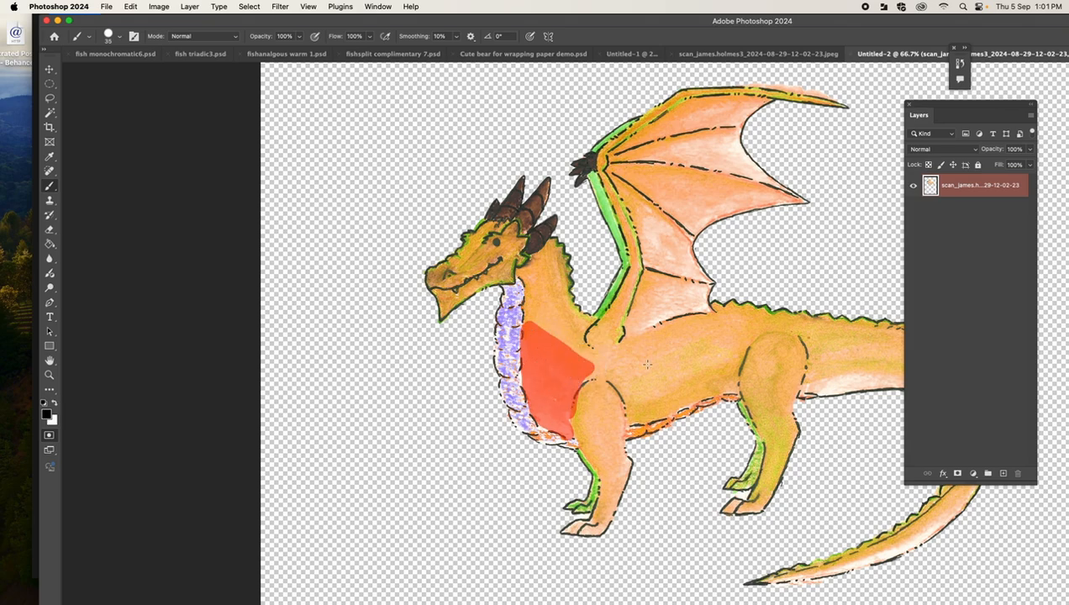
mouse_move(668, 353)
mouse_down()
mouse_move(690, 366)
mouse_move(671, 381)
mouse_move(642, 366)
mouse_move(651, 334)
mouse_up()
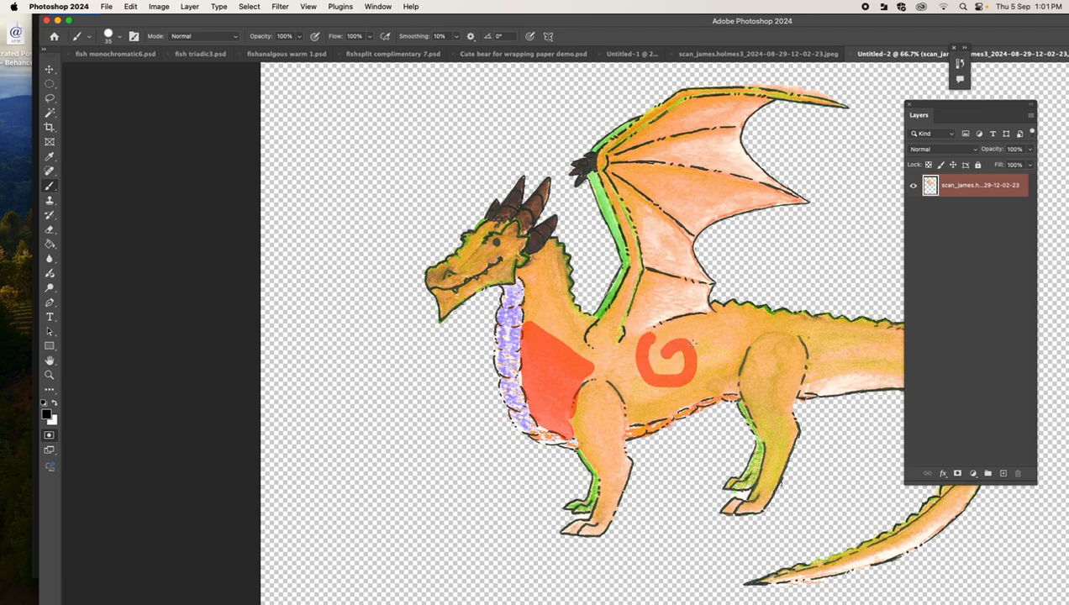
mouse_move(716, 321)
mouse_down()
mouse_move(743, 356)
mouse_move(719, 372)
mouse_move(714, 343)
mouse_up()
mouse_move(790, 333)
mouse_down()
mouse_move(828, 373)
mouse_move(789, 379)
mouse_move(794, 353)
mouse_up()
mouse_move(866, 336)
mouse_down()
mouse_move(874, 377)
mouse_move(866, 356)
mouse_up()
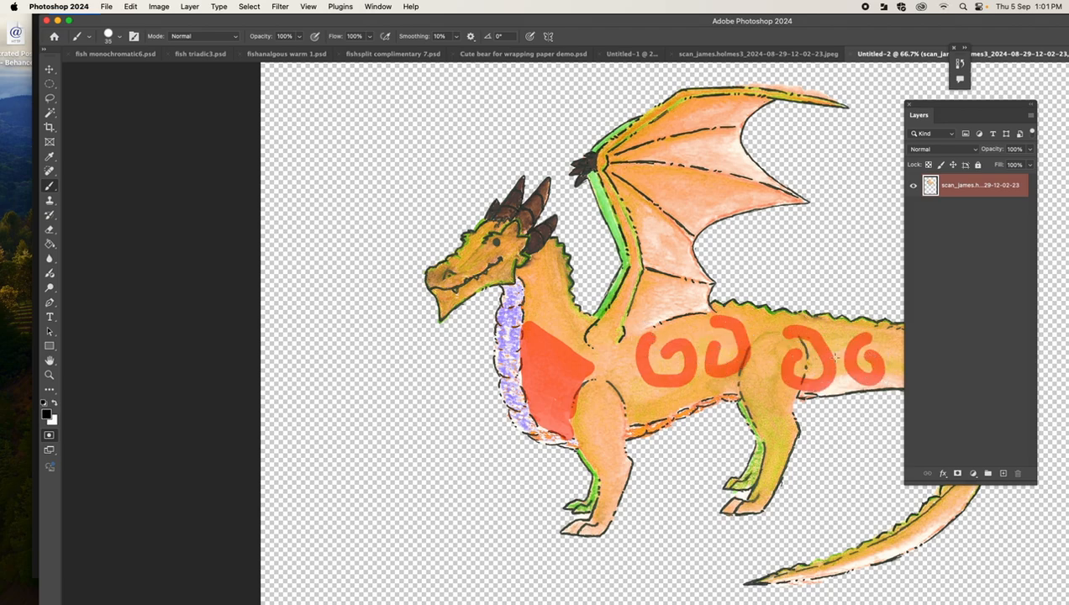
click(49, 436)
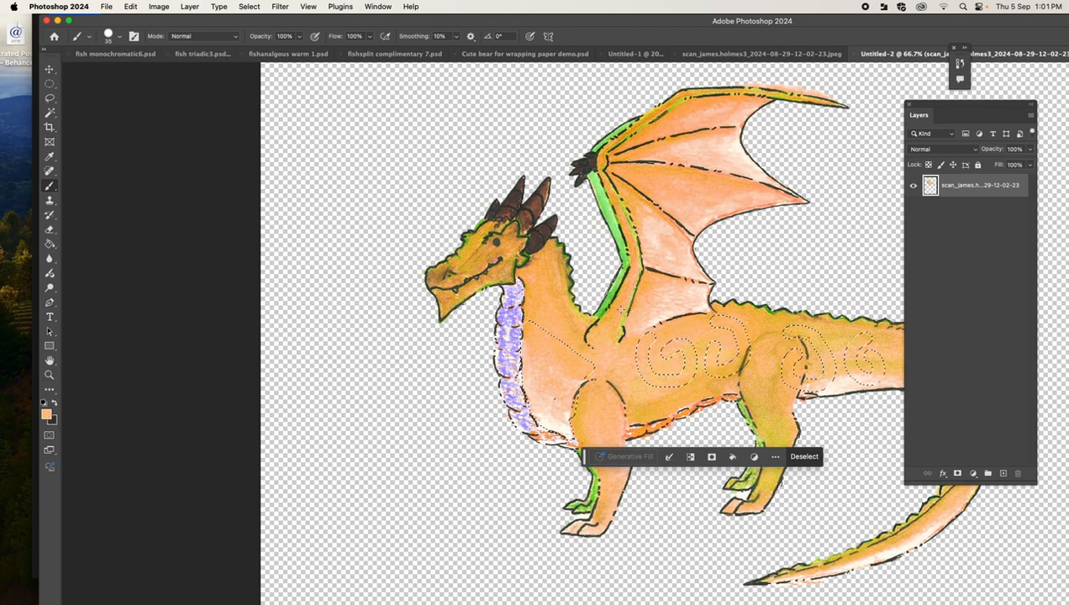
Switch to the Color Replacement Tool and set the foreground colour to pink, fd7eff.
click(49, 185)
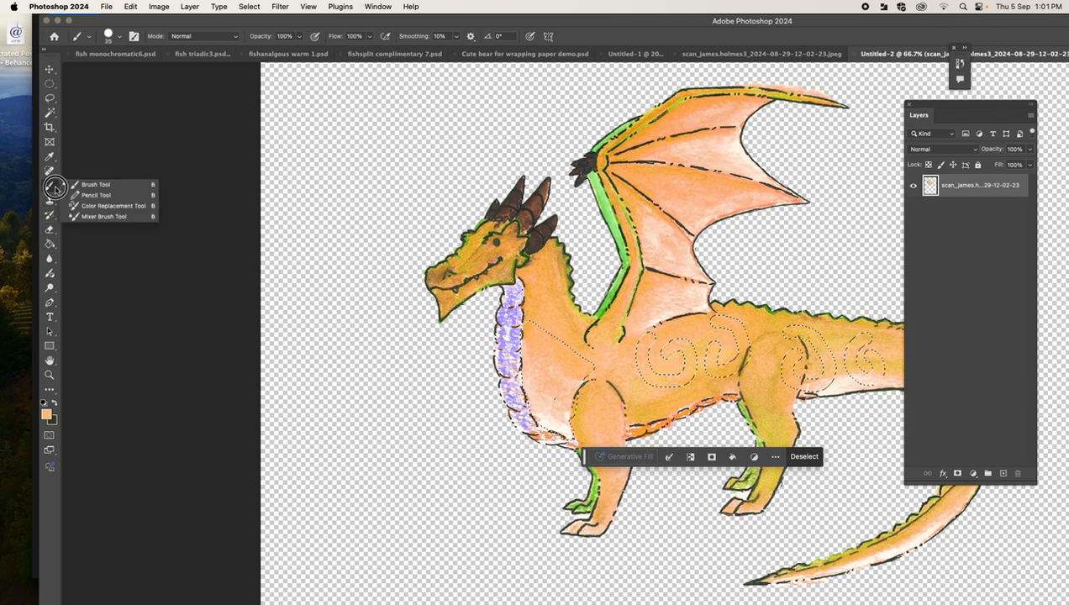
click(82, 206)
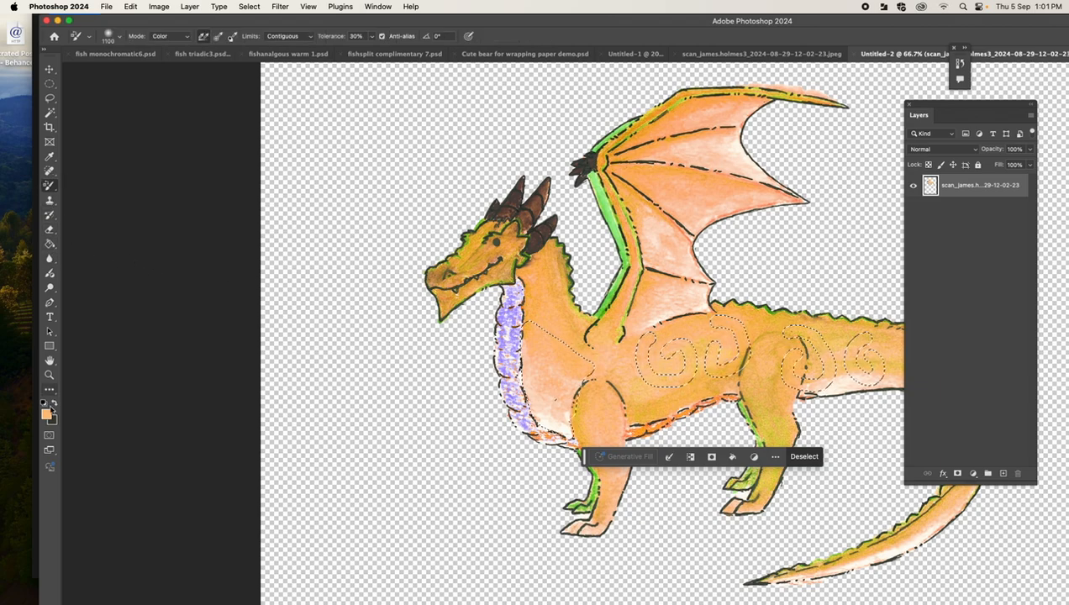
click(46, 413)
click(546, 284)
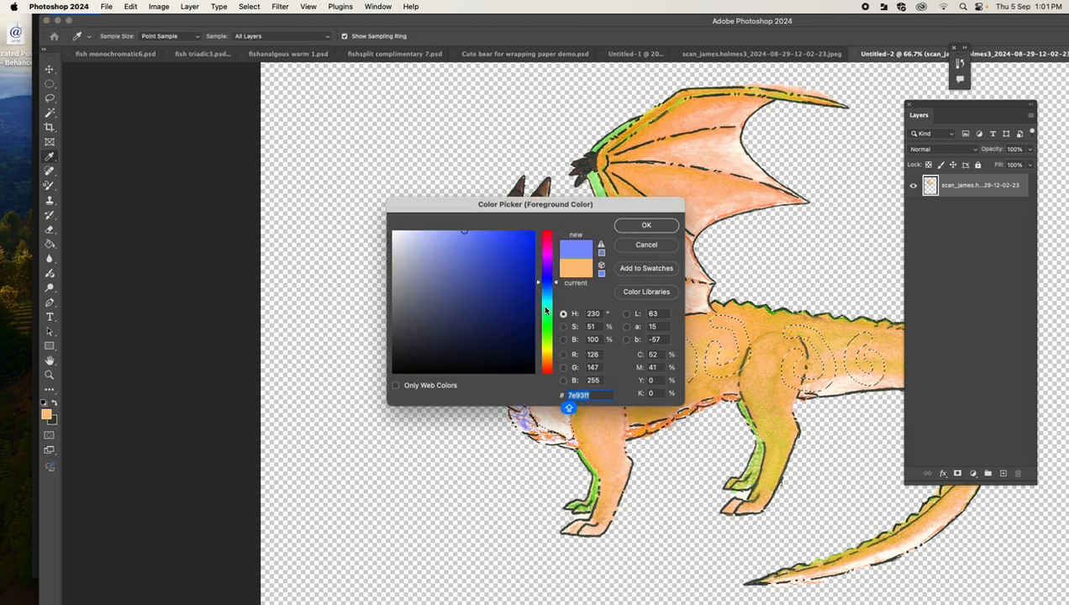
click(543, 308)
click(551, 257)
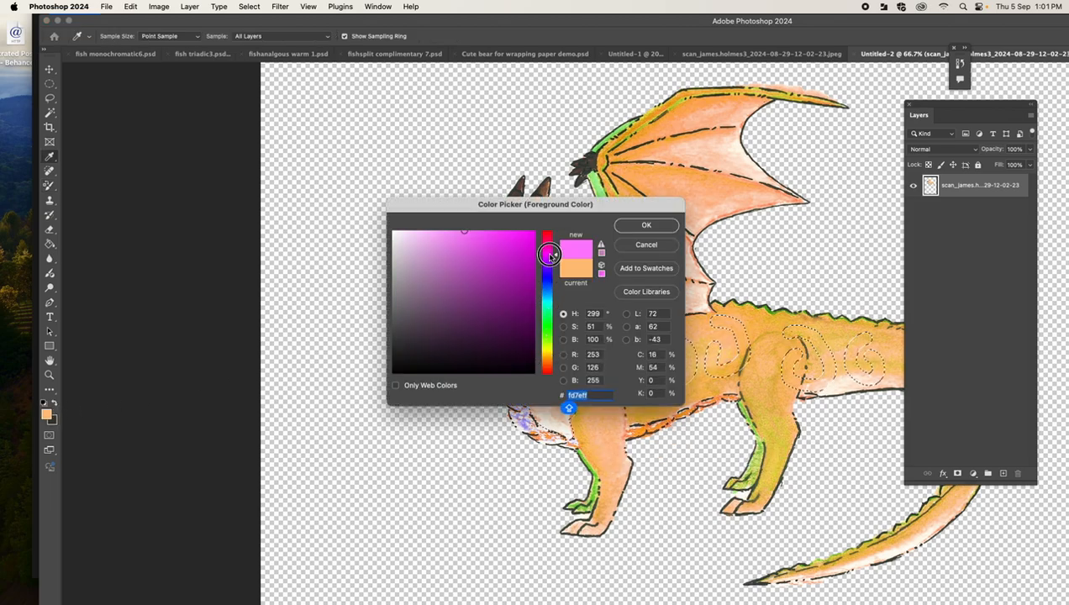
click(655, 227)
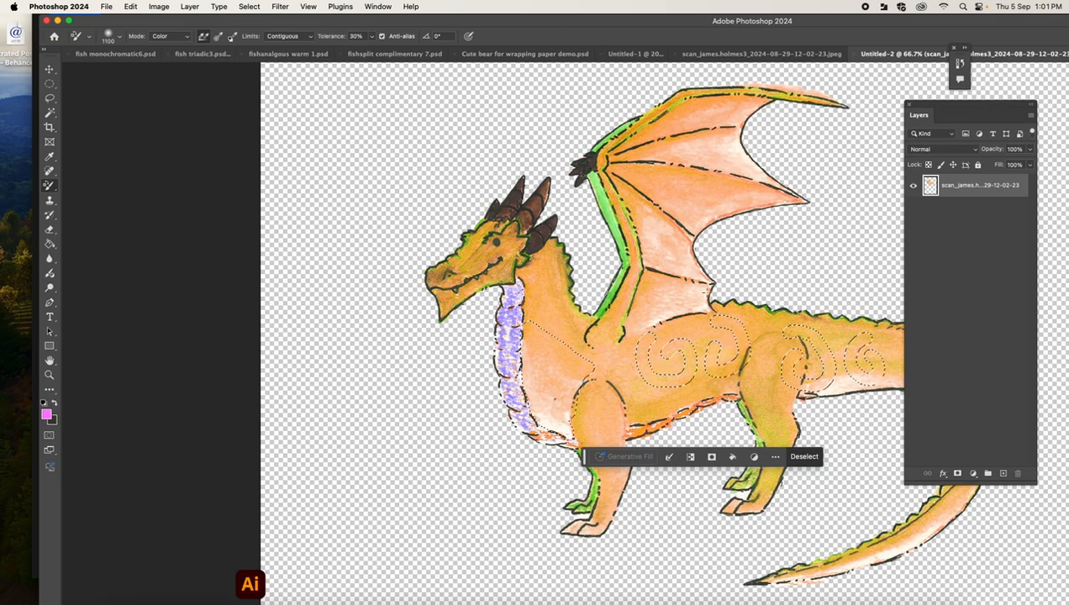
Recolour the selected chest patch and all four spirals pink, moving the Layers panel aside to reach the tail.
key(super+plus)
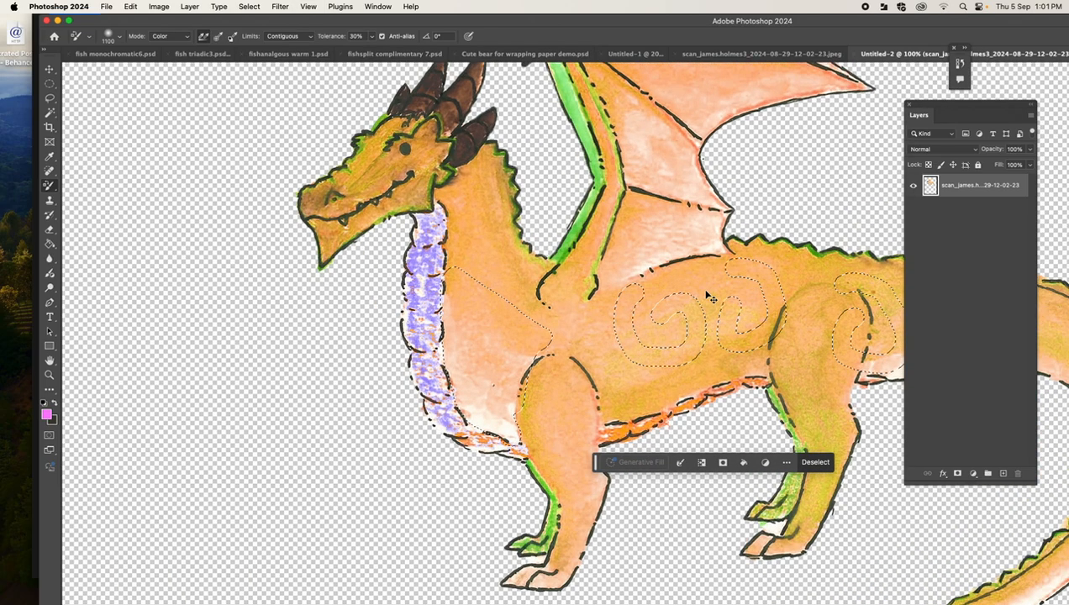
drag(672, 300, 663, 306)
mouse_move(647, 355)
mouse_down()
mouse_move(538, 336)
mouse_move(506, 363)
mouse_move(731, 328)
mouse_move(885, 279)
mouse_up()
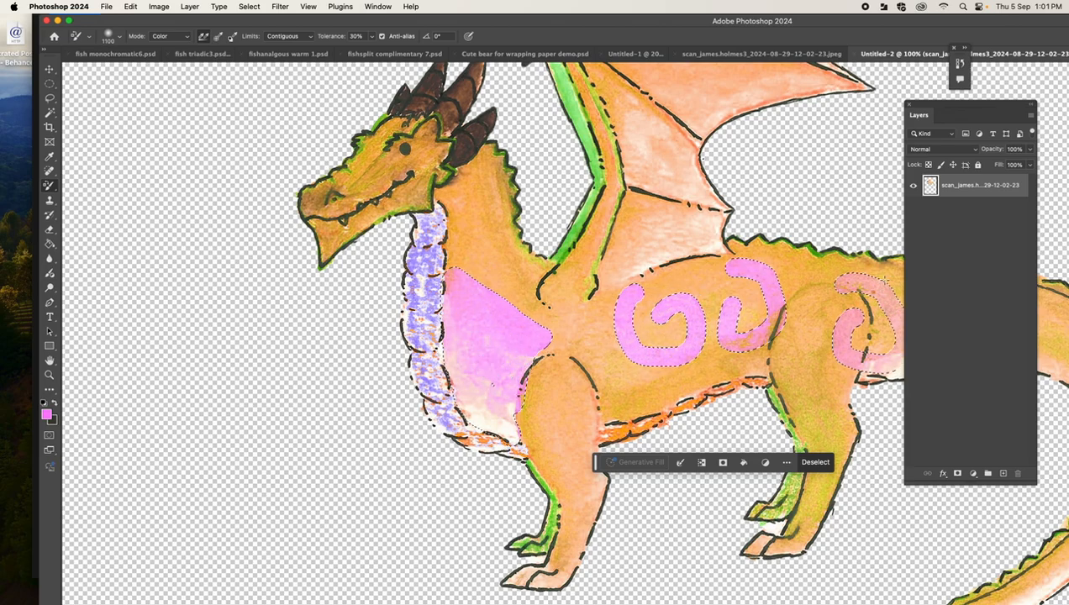
drag(950, 105, 1052, 101)
mouse_move(973, 258)
mouse_down()
mouse_move(962, 323)
mouse_move(938, 322)
mouse_move(950, 353)
mouse_up()
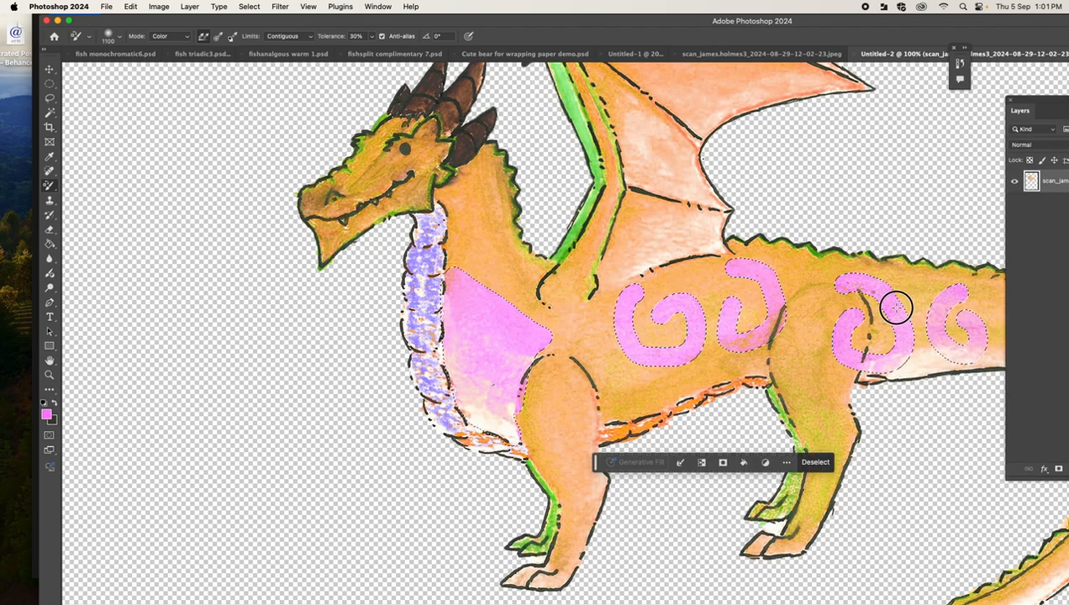
mouse_move(961, 354)
mouse_down()
mouse_move(933, 315)
mouse_move(961, 346)
mouse_up()
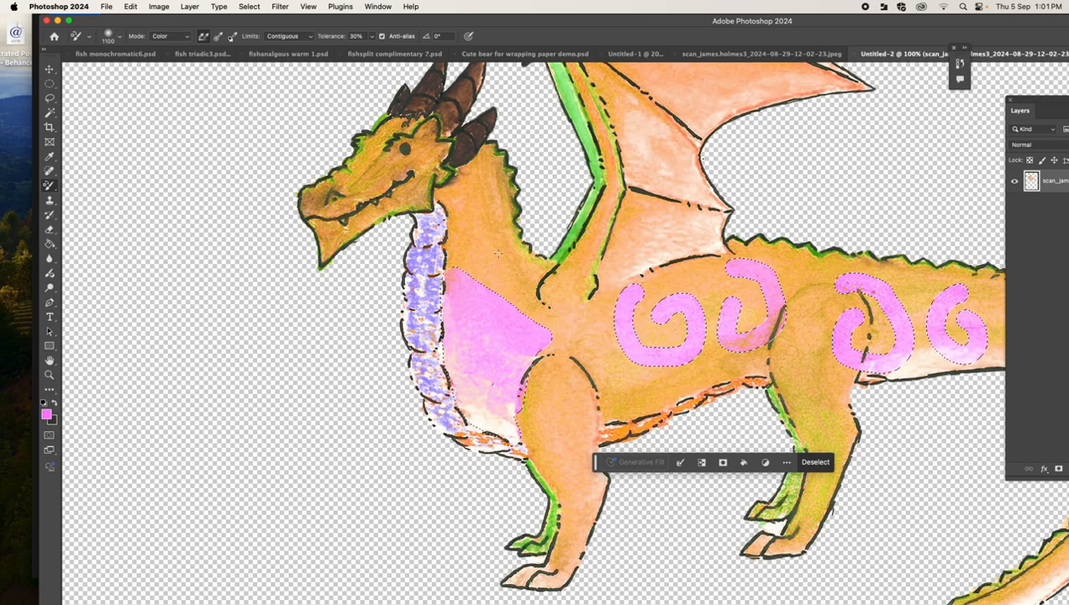
Raise the saturation of the pink chest patch and spirals to +100 with Hue/Saturation, then clear the selection.
click(159, 7)
mouse_move(218, 37)
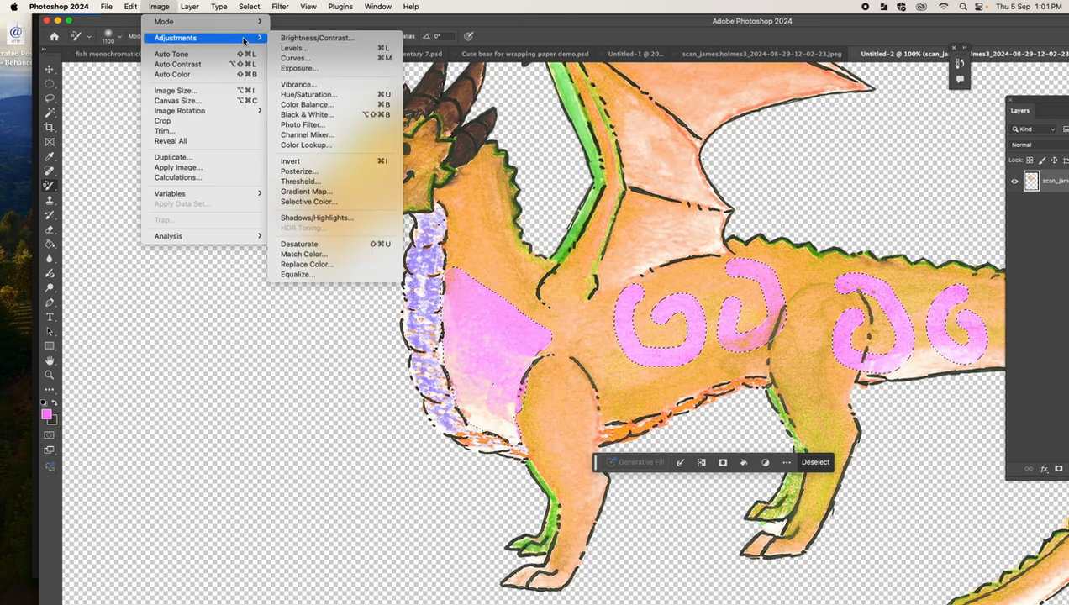
click(300, 95)
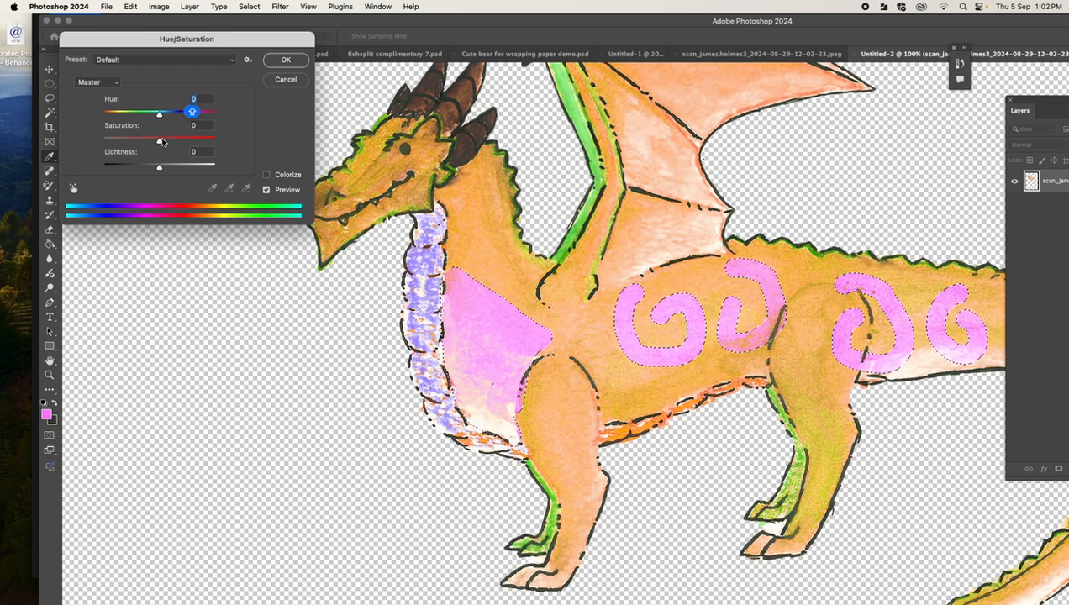
drag(160, 141, 247, 153)
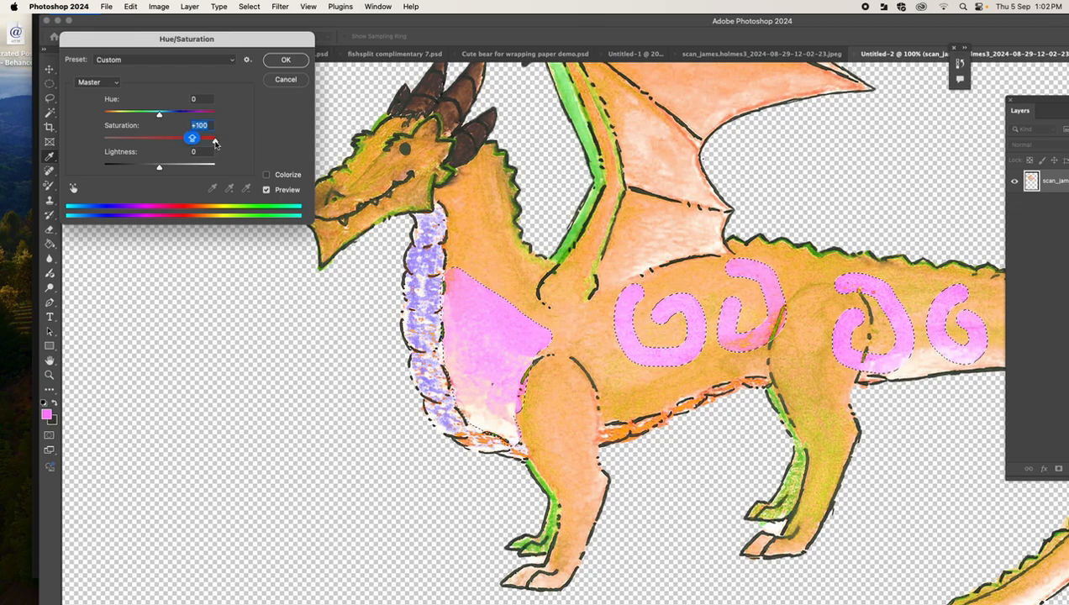
mouse_move(161, 168)
mouse_down()
mouse_move(143, 167)
mouse_move(162, 167)
mouse_up()
click(279, 61)
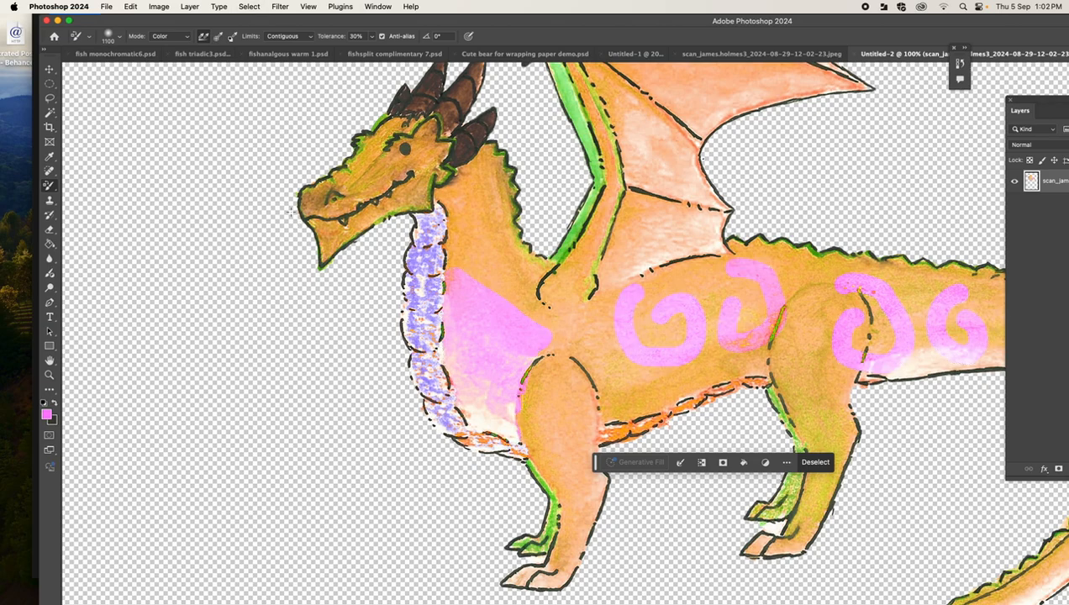
key(super+d)
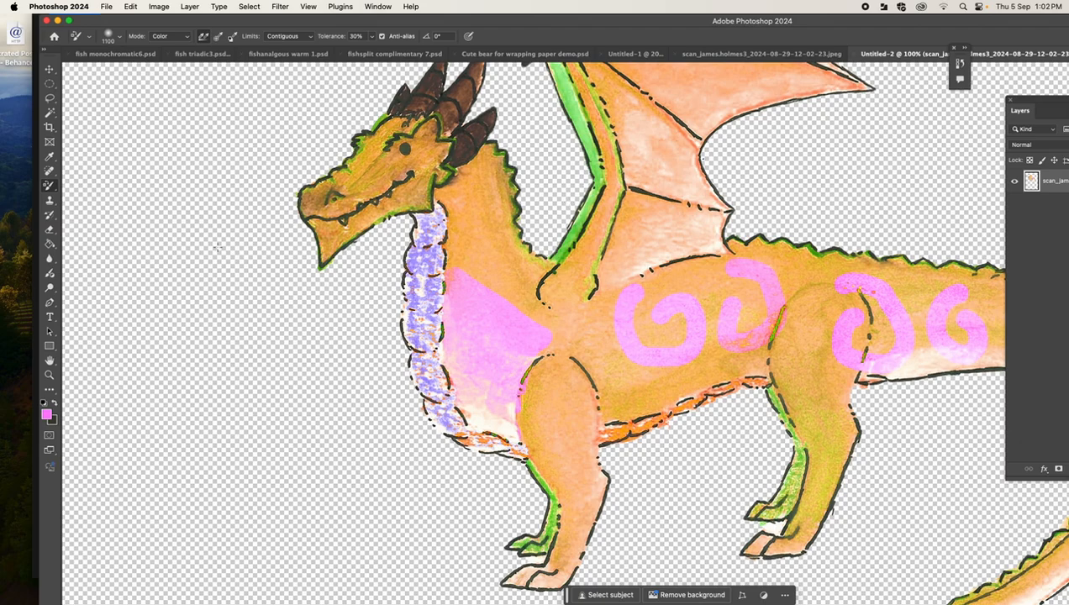
Enter Quick Mask and try the Masked Areas option before setting the colour to indicate Selected Areas.
double_click(49, 437)
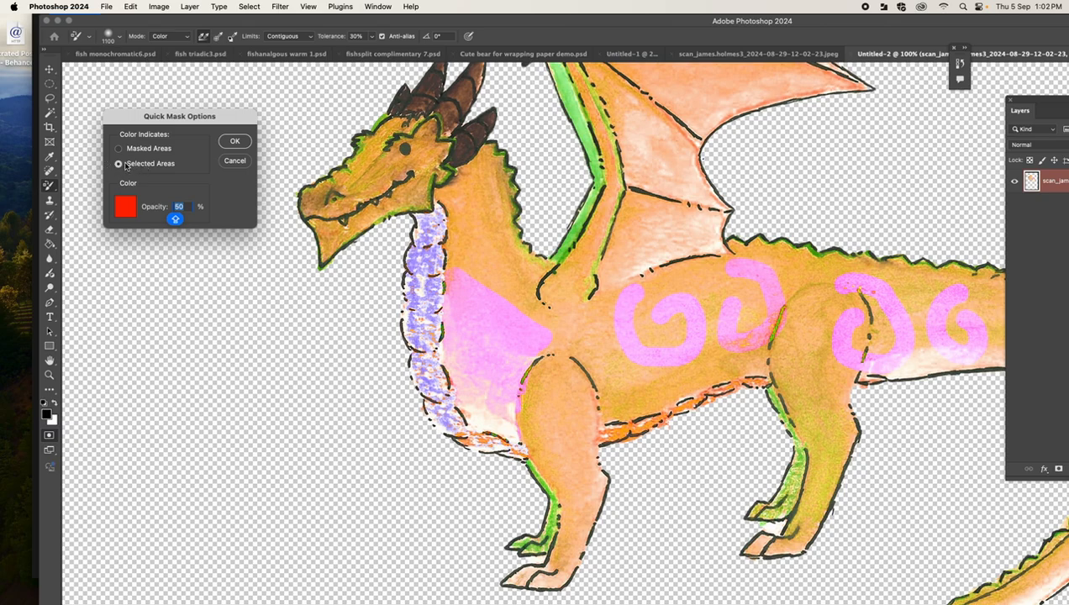
click(118, 149)
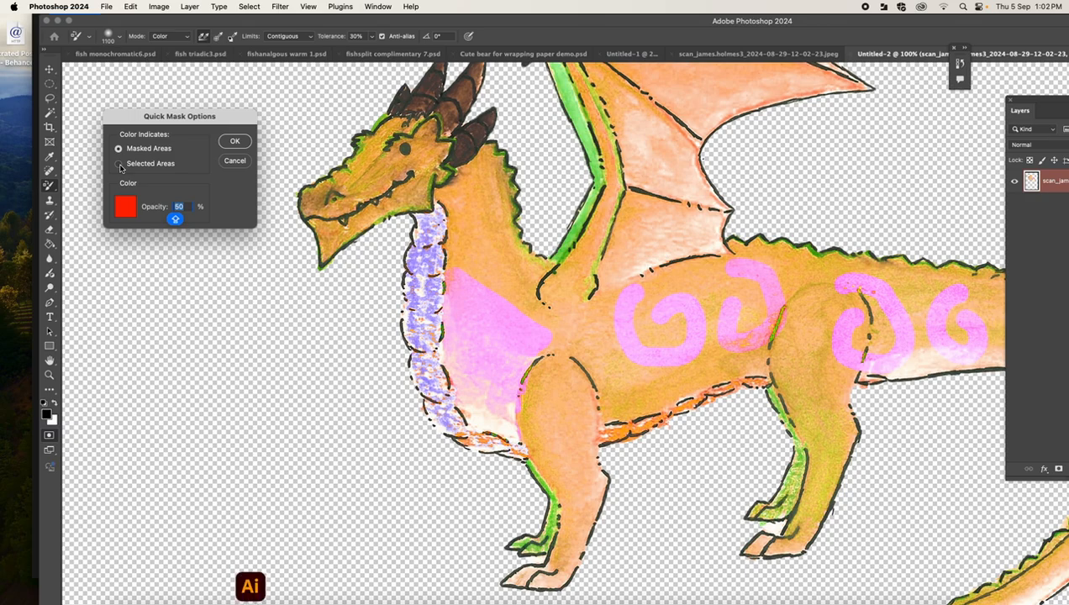
click(119, 164)
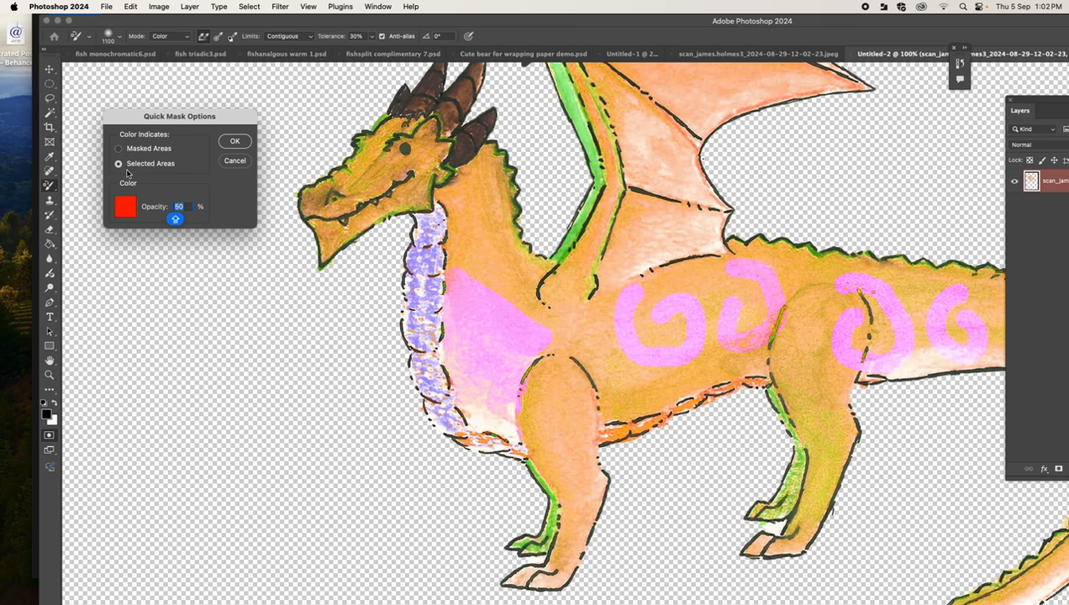
click(234, 142)
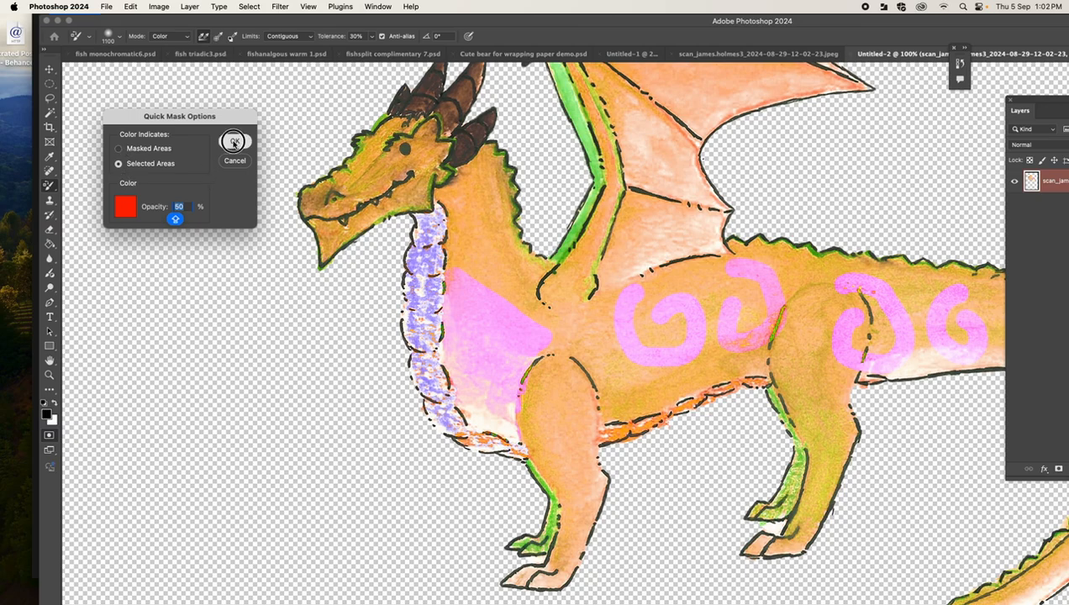
Paint the Quick Mask over the wing's arm and its outlines with the Brush, reducing it to 20 px, then convert the mask to a selection.
right_click(50, 185)
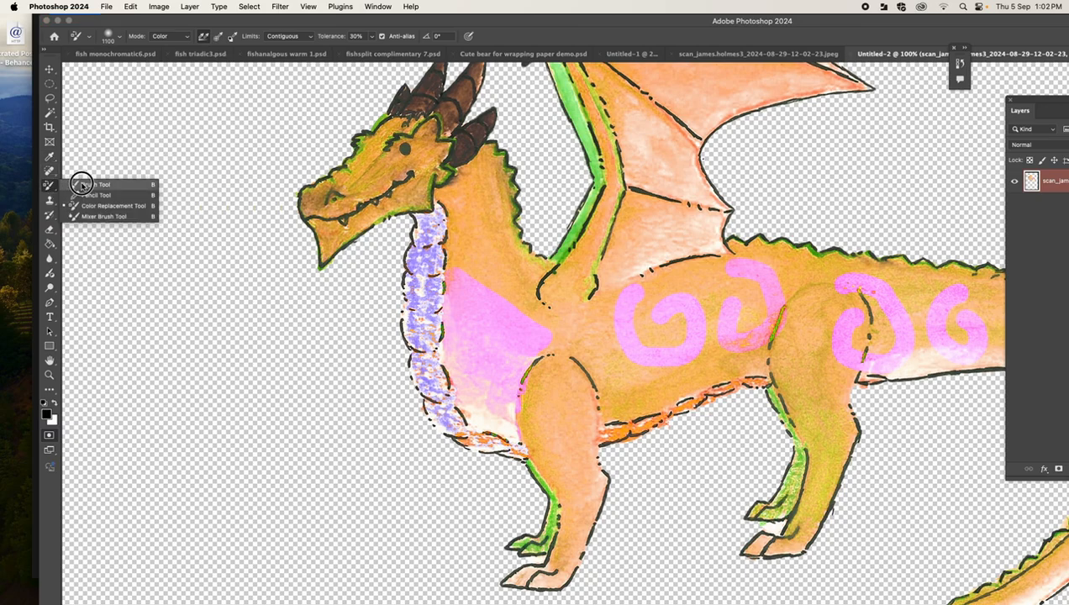
click(88, 184)
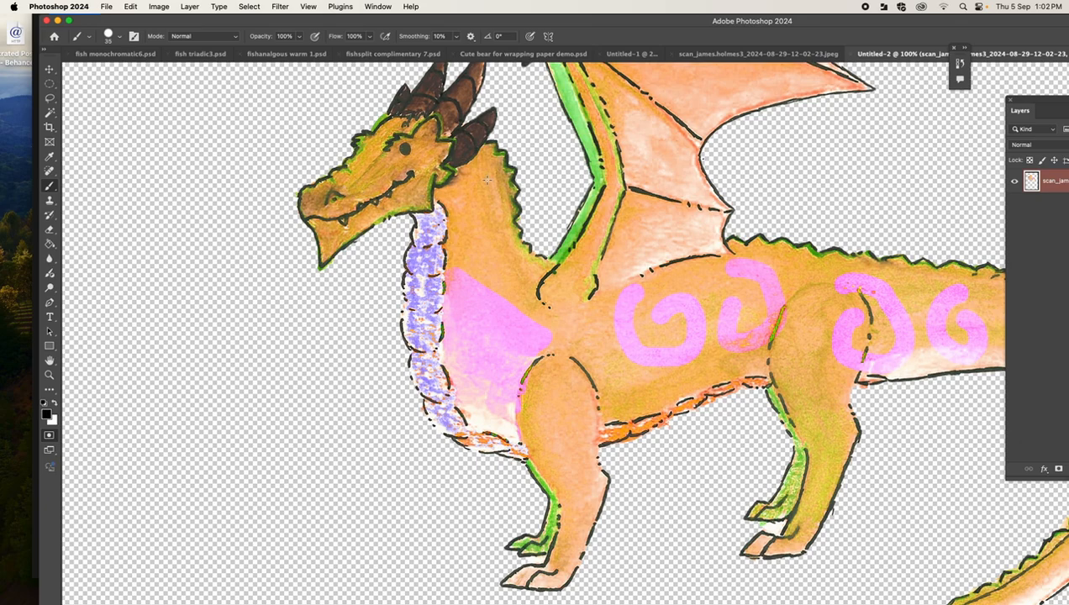
mouse_move(552, 262)
mouse_down()
mouse_move(588, 216)
mouse_move(599, 178)
mouse_move(593, 142)
mouse_up()
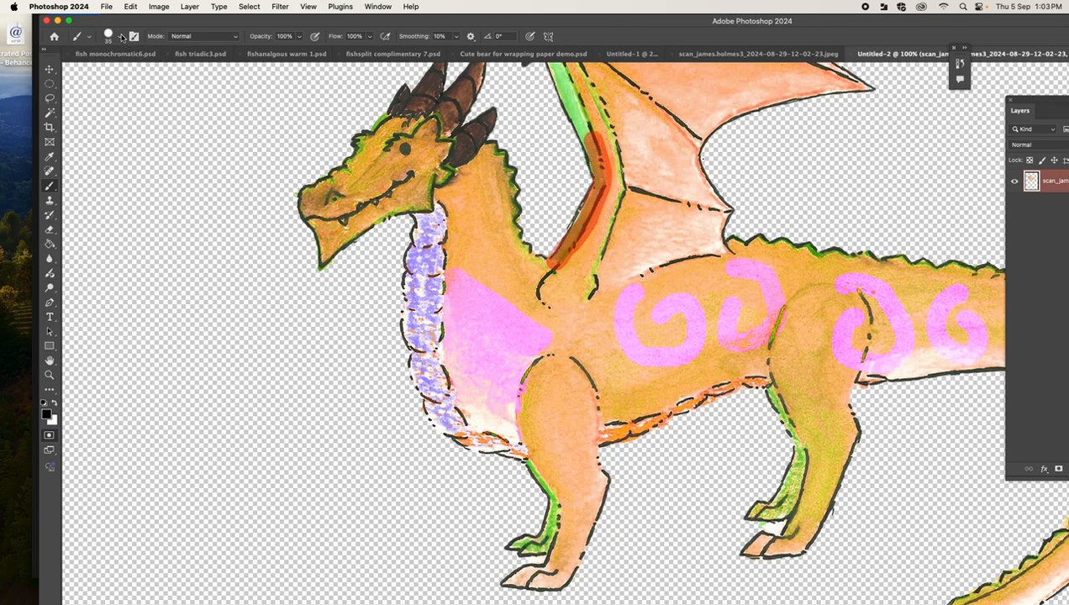
click(120, 37)
drag(171, 98, 108, 72)
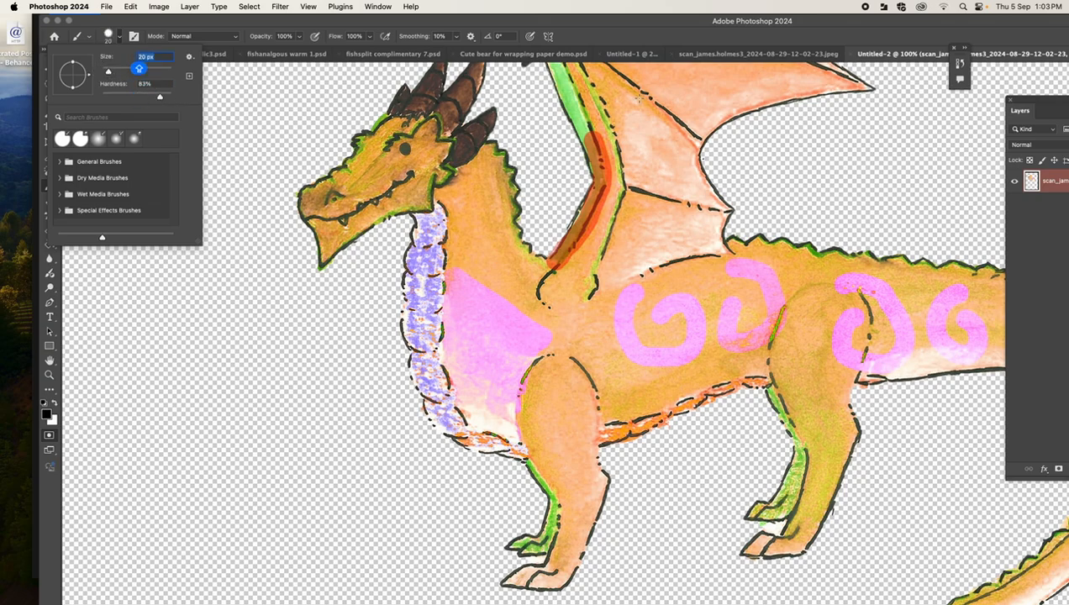
mouse_move(594, 101)
mouse_down()
mouse_move(622, 188)
mouse_move(592, 294)
mouse_up()
mouse_move(560, 86)
mouse_down()
mouse_move(596, 176)
mouse_move(577, 86)
mouse_move(603, 130)
mouse_up()
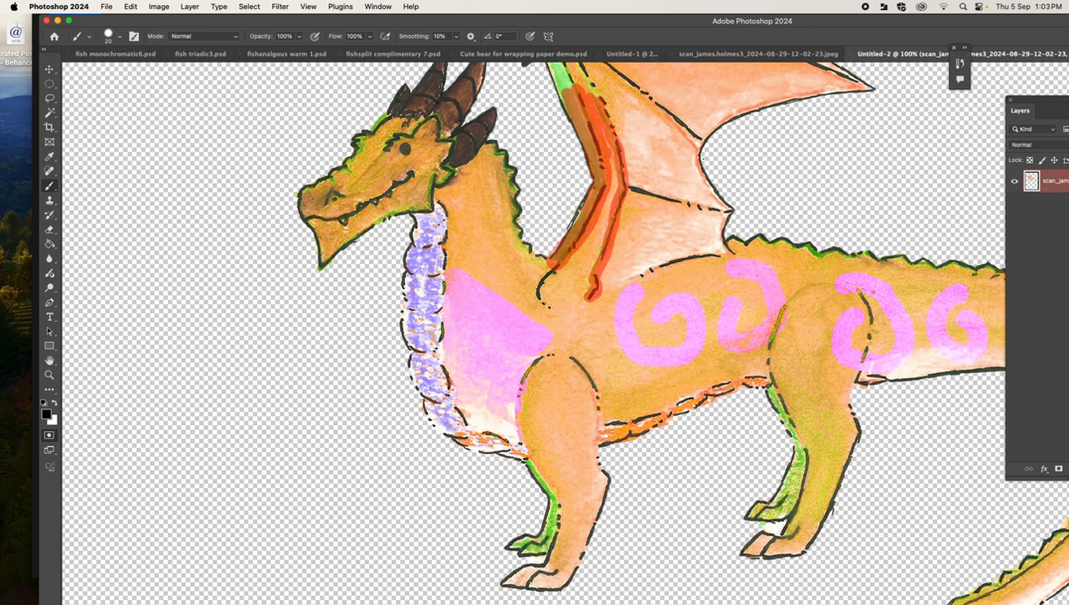
mouse_move(560, 72)
mouse_down()
mouse_move(581, 99)
mouse_move(571, 71)
mouse_move(599, 109)
mouse_move(574, 73)
mouse_move(570, 95)
mouse_move(552, 64)
mouse_move(571, 72)
mouse_move(610, 134)
mouse_move(592, 100)
mouse_move(613, 174)
mouse_move(600, 202)
mouse_move(601, 171)
mouse_move(547, 288)
mouse_up()
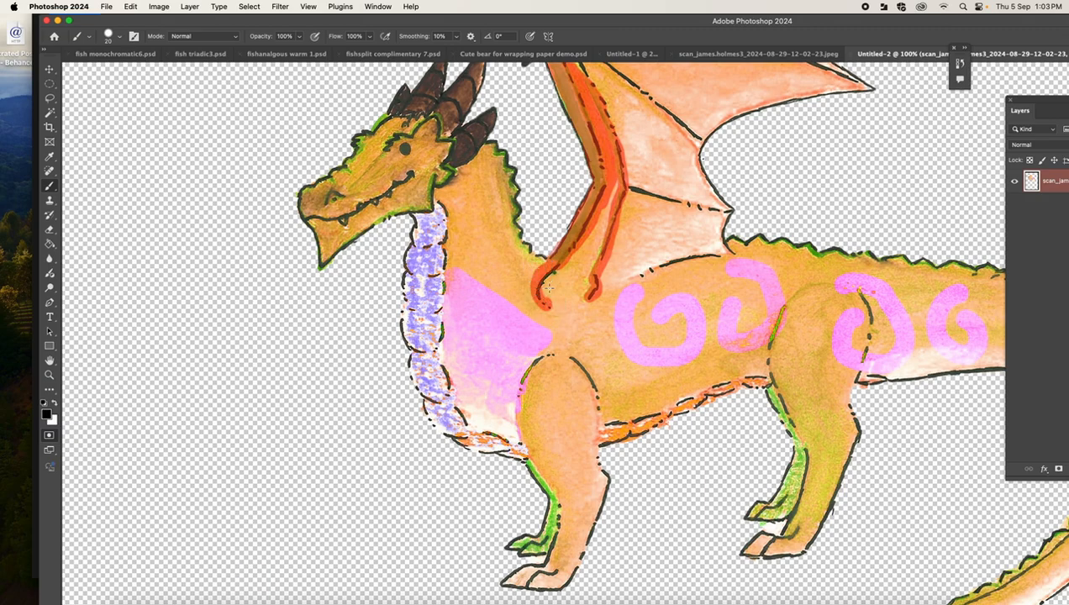
click(48, 437)
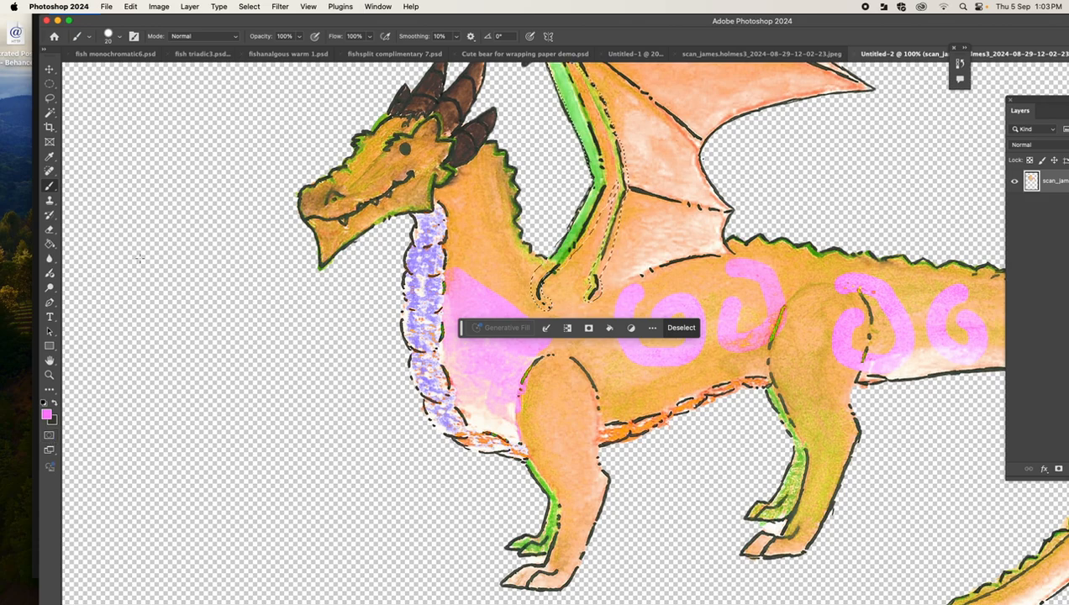
Try shifting the selected wing arm's hue to -148 with Hue/Saturation, then cancel the adjustment and clear the selection.
click(159, 7)
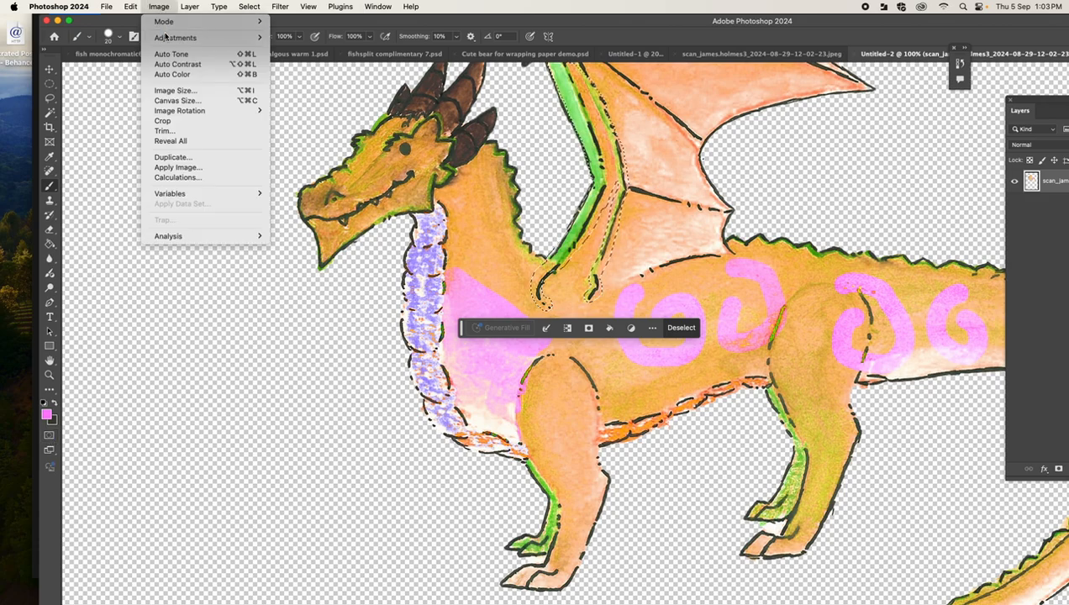
mouse_move(166, 37)
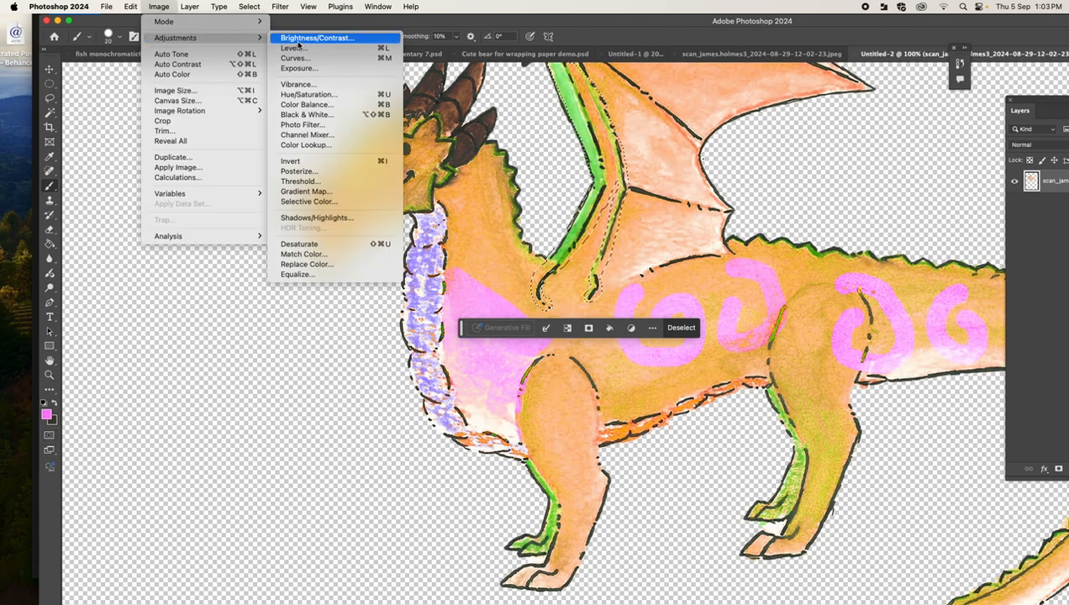
click(306, 96)
drag(159, 116, 110, 112)
drag(573, 246, 498, 404)
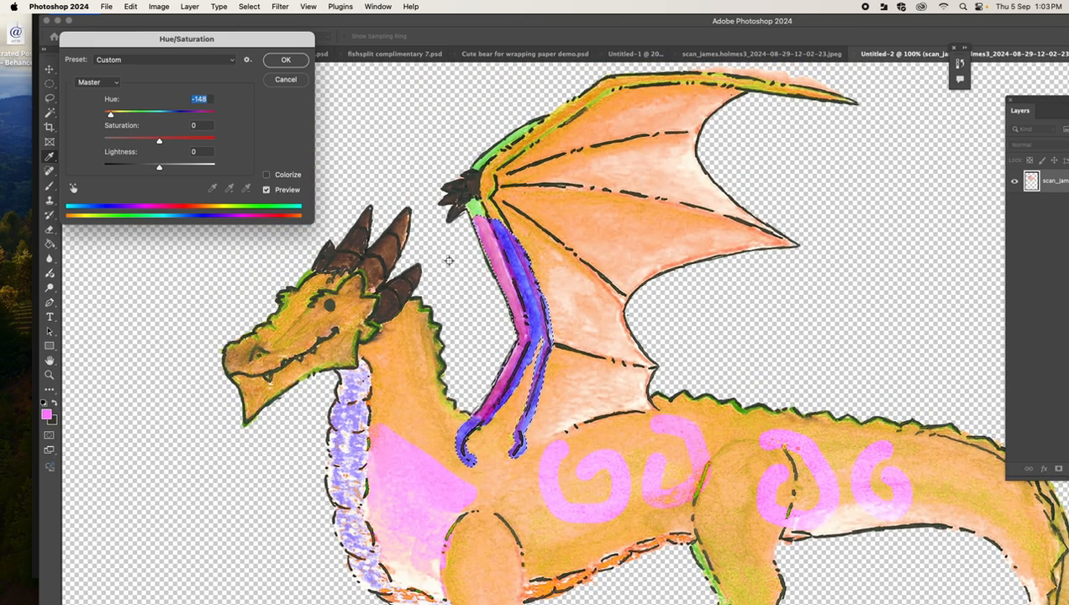
click(286, 80)
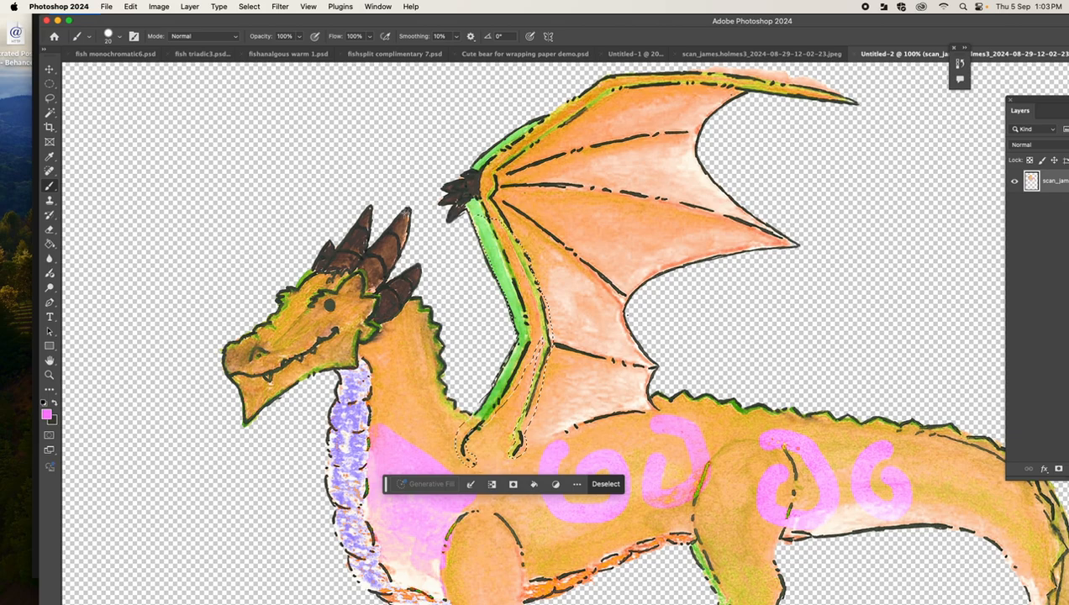
key(super+d)
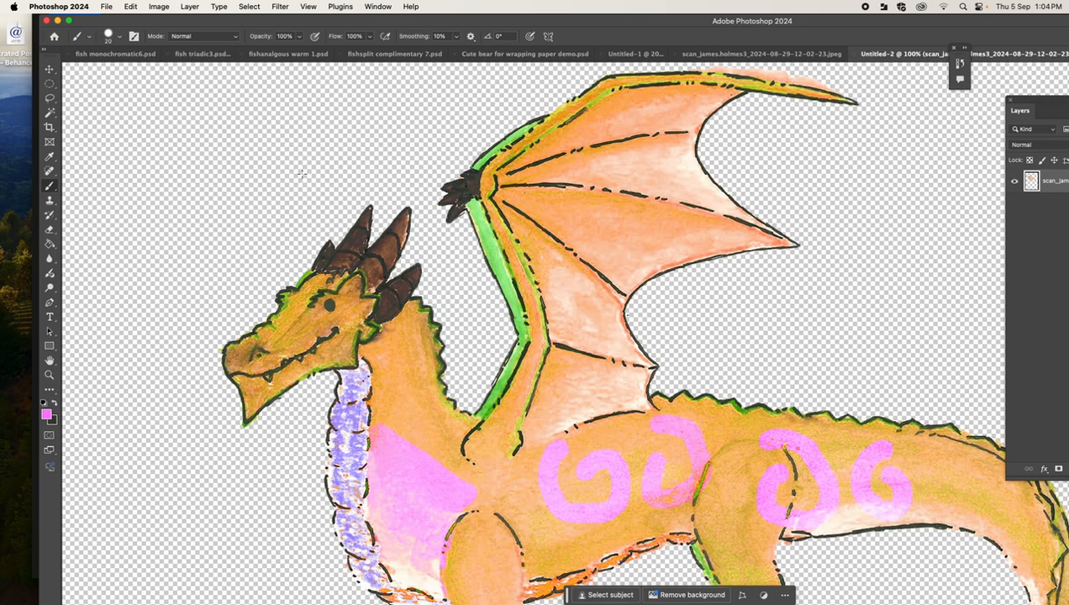
Look at the colour schemes of the fish in fish triadic3.psd and fishanalgous warm 1.psd.
scroll(299, 173, down, 3)
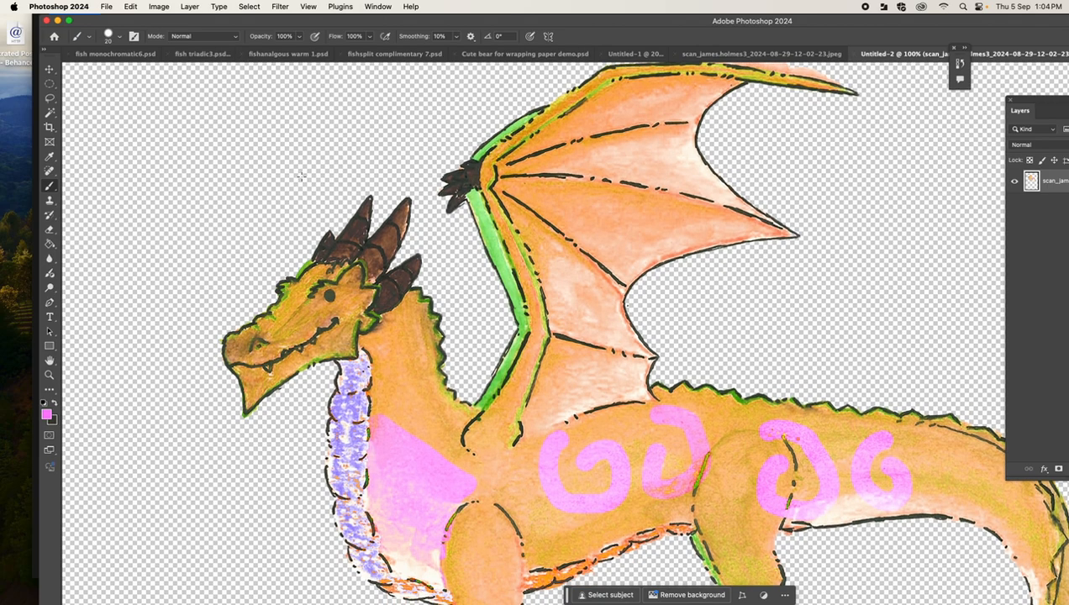
scroll(299, 175, down, 1)
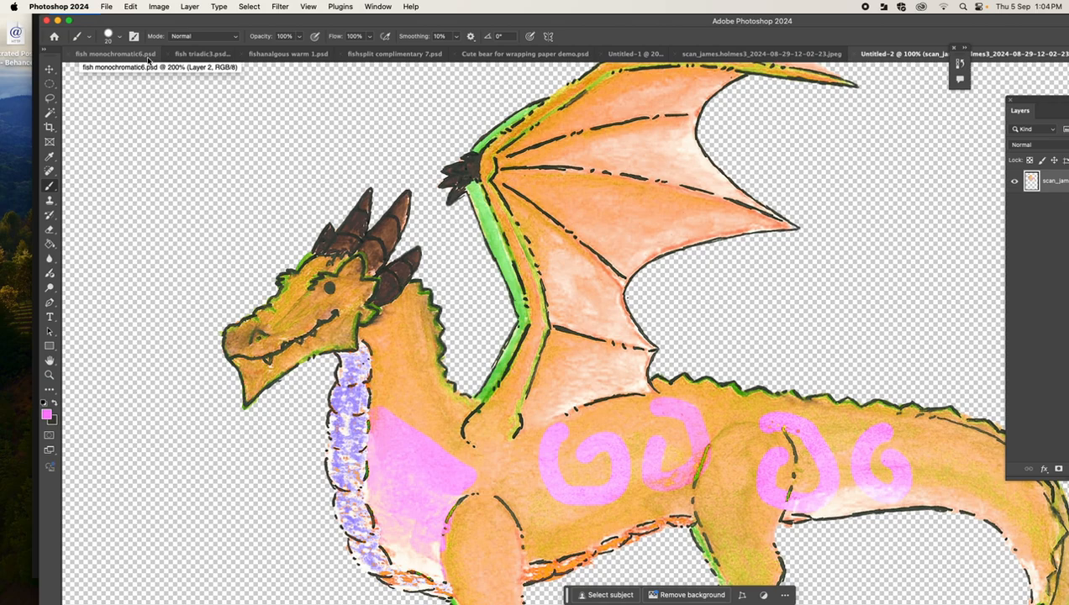
click(185, 55)
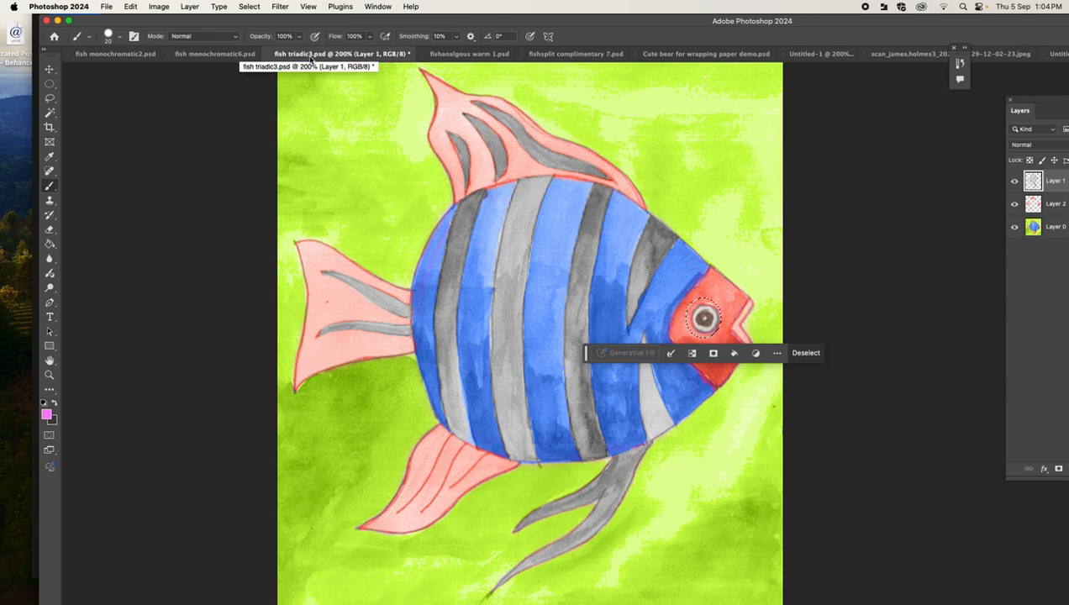
click(454, 56)
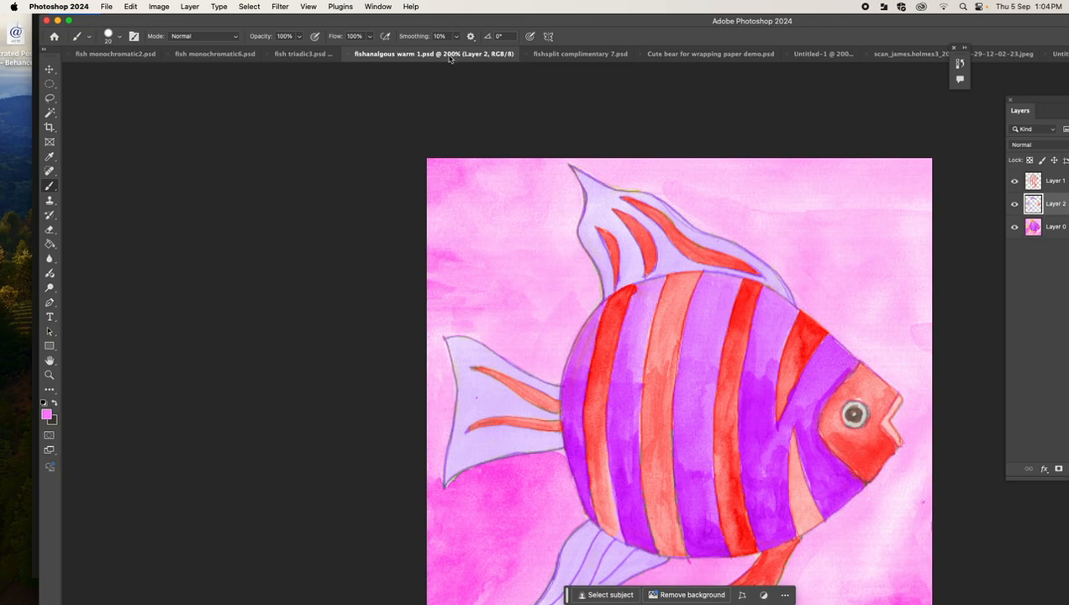
drag(453, 20, 317, 21)
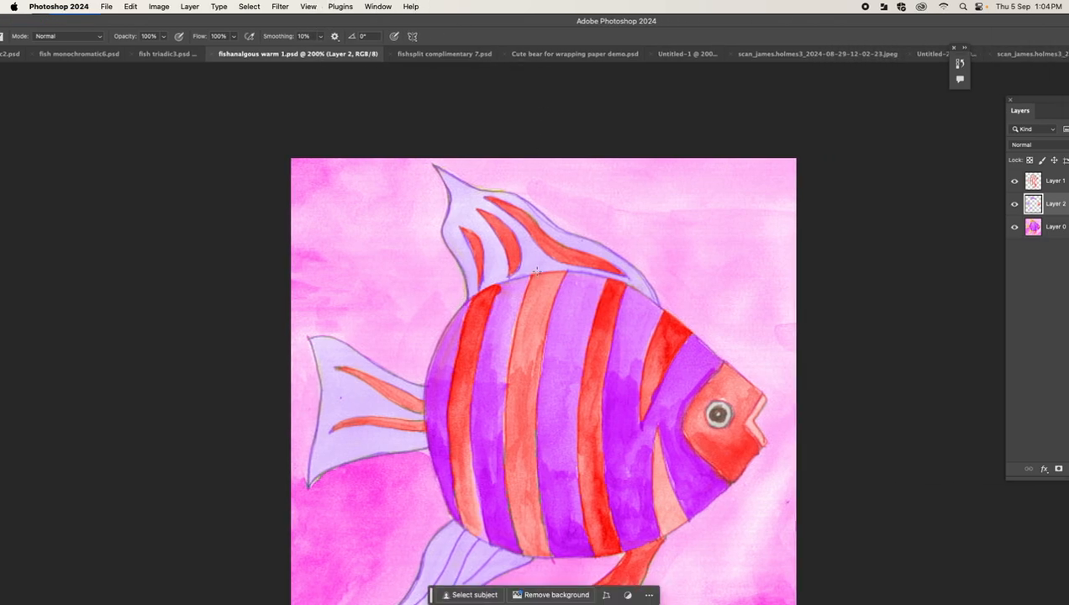
scroll(536, 269, down, 3)
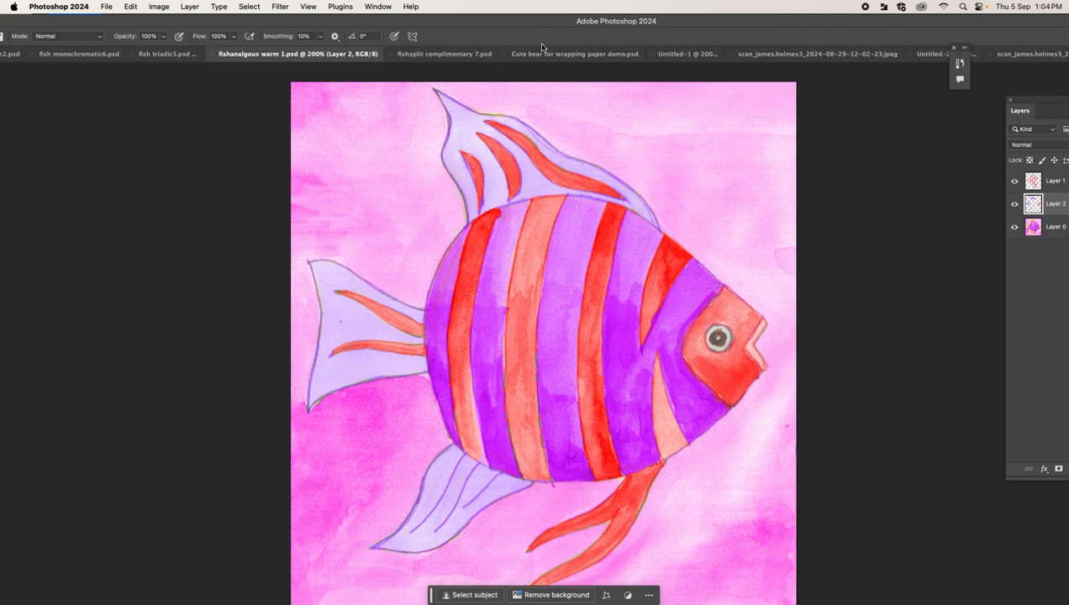
View the fish in fishsplit complimentary 7.psd at 200%.
click(448, 55)
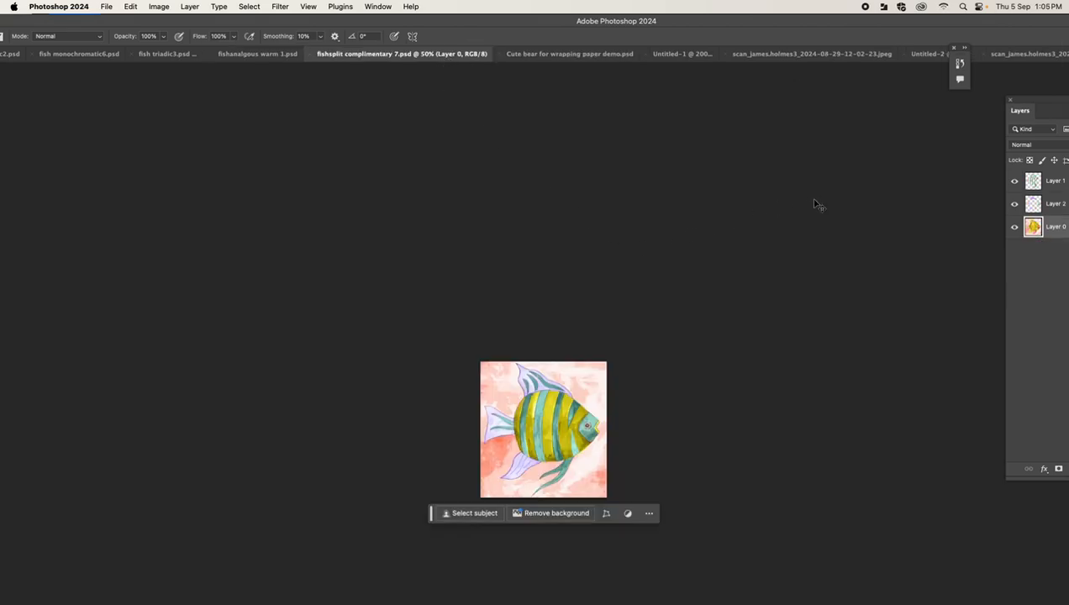
key(super+1)
key(super+equal)
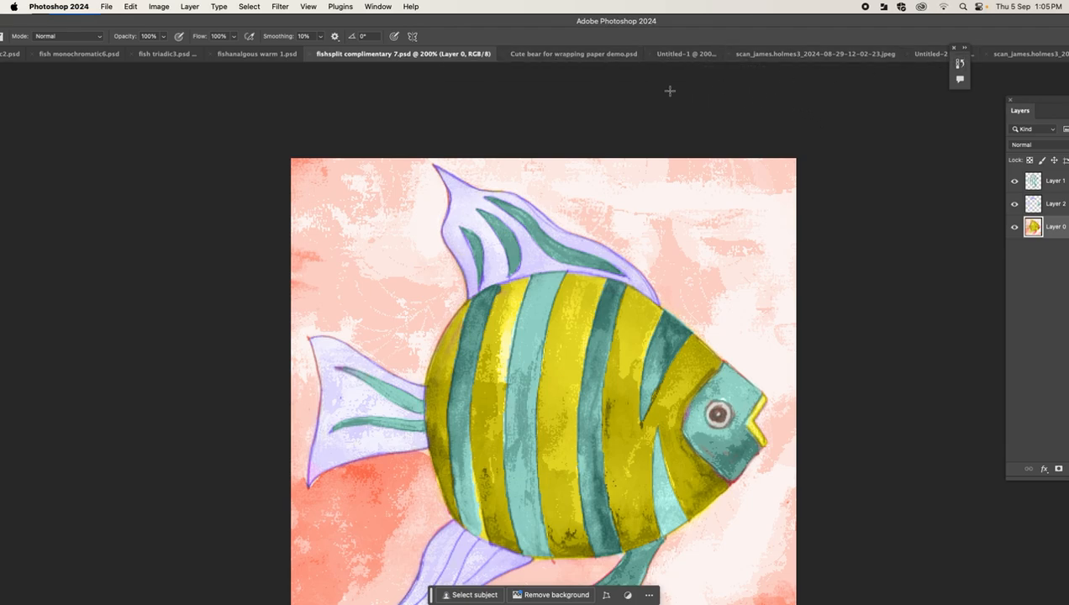
Go back through the fish variations to compare fish monochromatic6.psd and fish monochromatic2.psd.
click(261, 57)
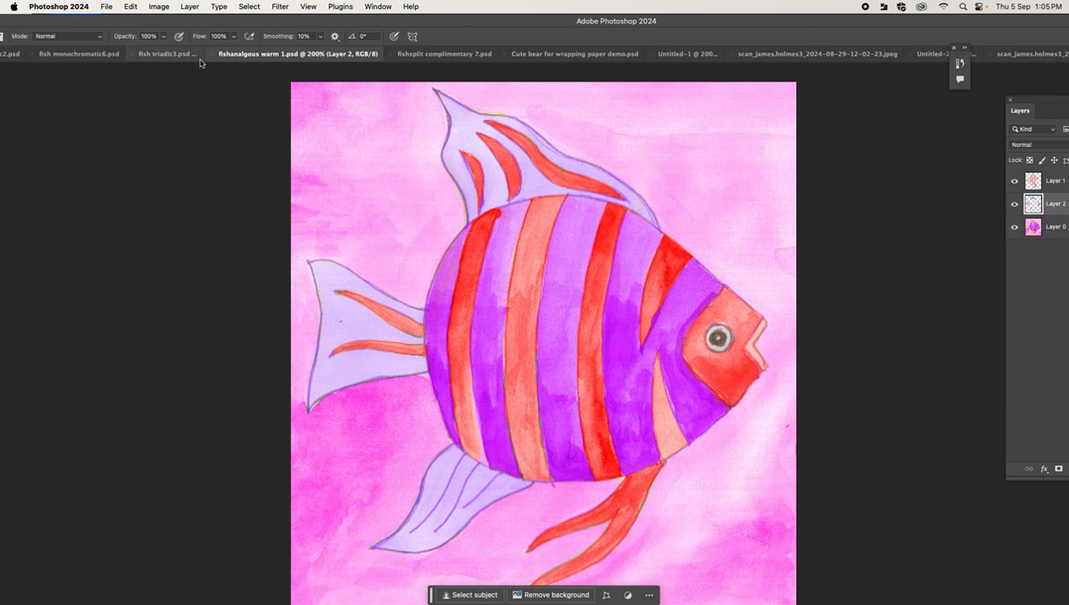
click(172, 55)
click(108, 57)
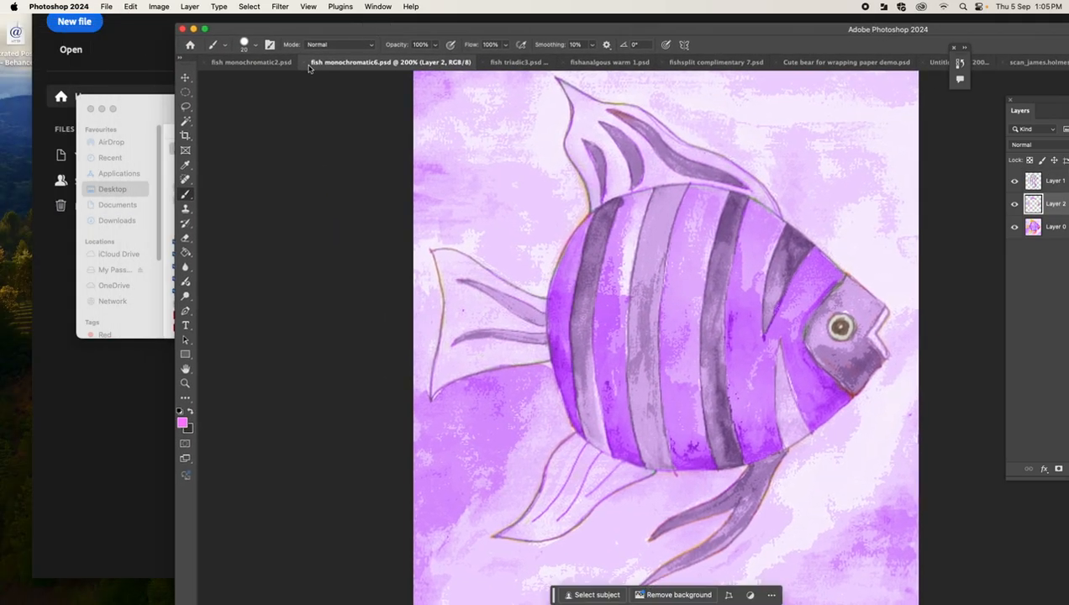
click(267, 63)
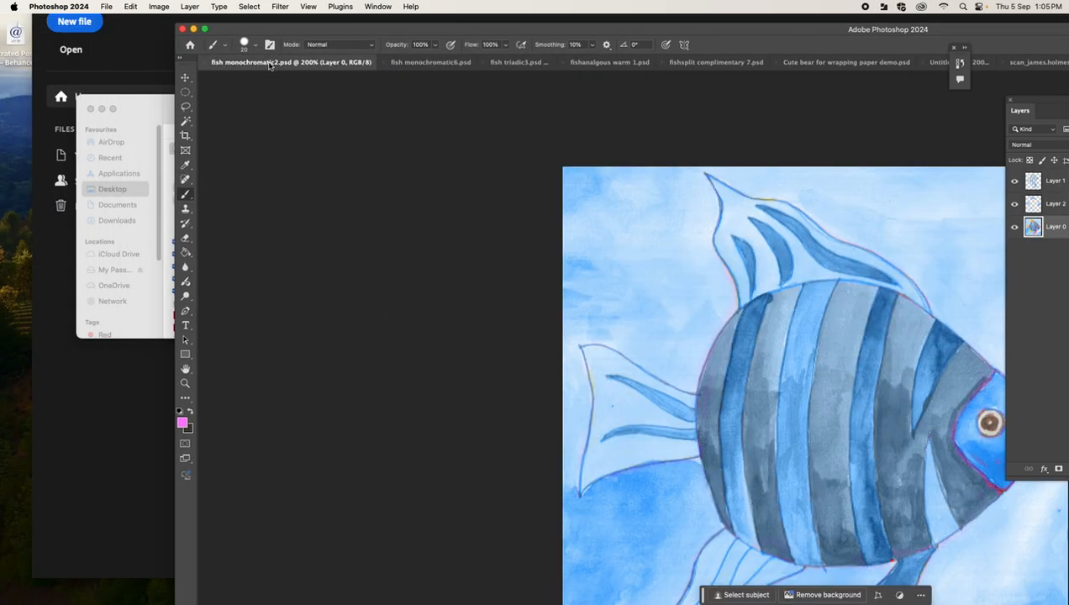
Shift the application window aside and bring fishsplit complimentary 7.psd back up from the open documents.
drag(475, 30, 24, 4)
drag(552, 20, 387, 5)
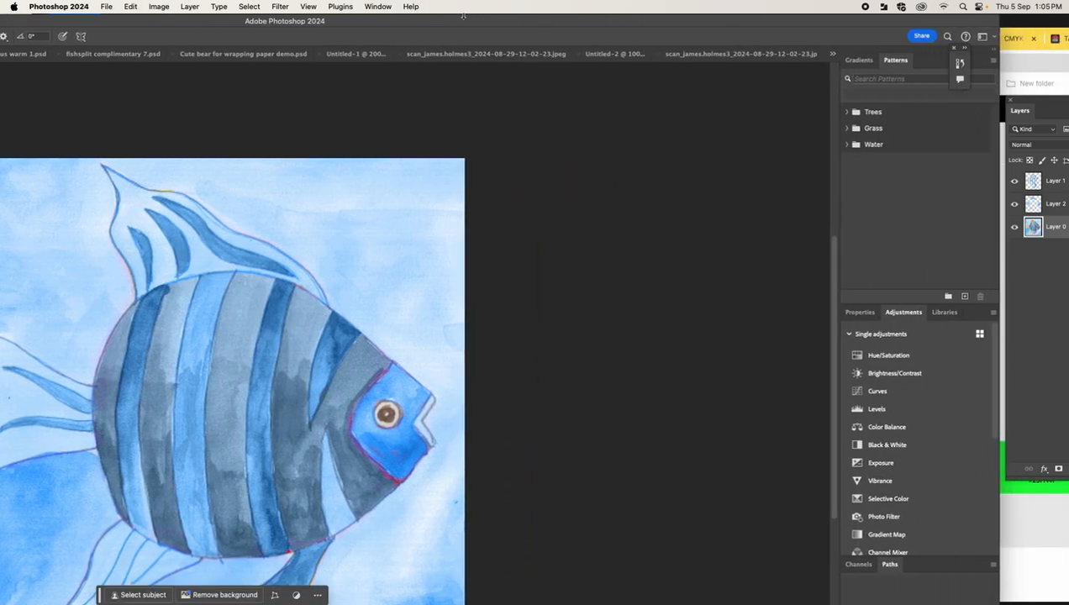
click(832, 54)
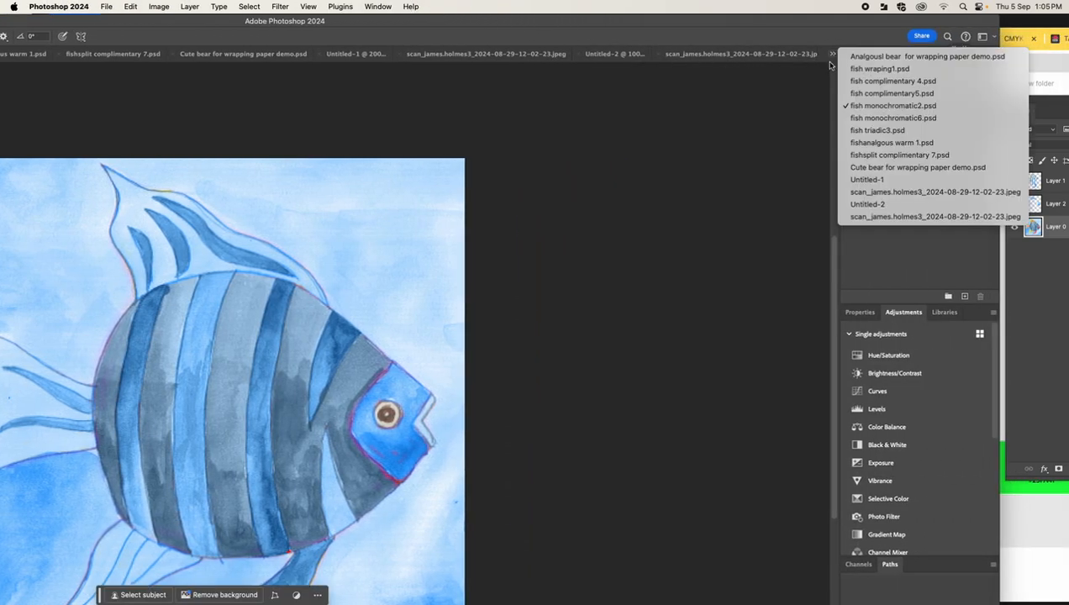
click(862, 156)
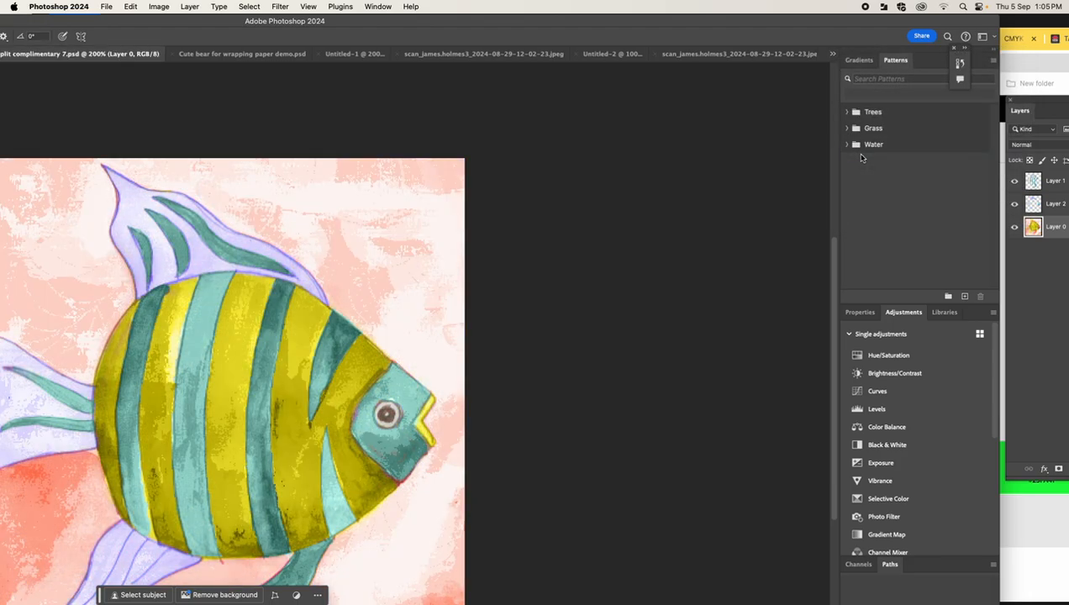
Move the application window back over and look through fish monochromatic2.psd, fish monochromatic6.psd and fish triadic3.psd.
drag(504, 18, 816, 22)
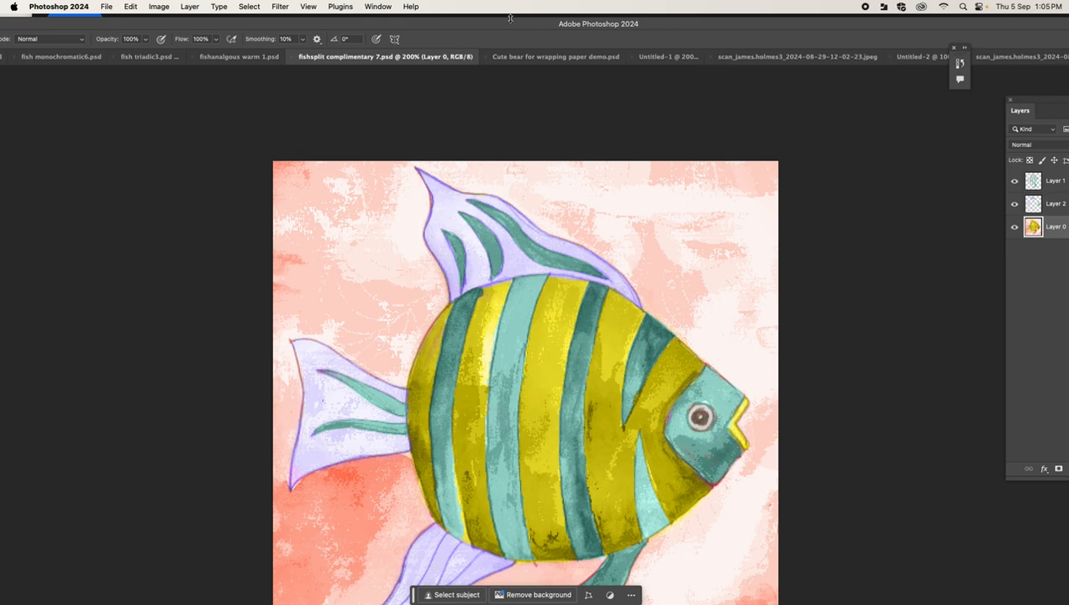
drag(510, 19, 759, 20)
click(223, 59)
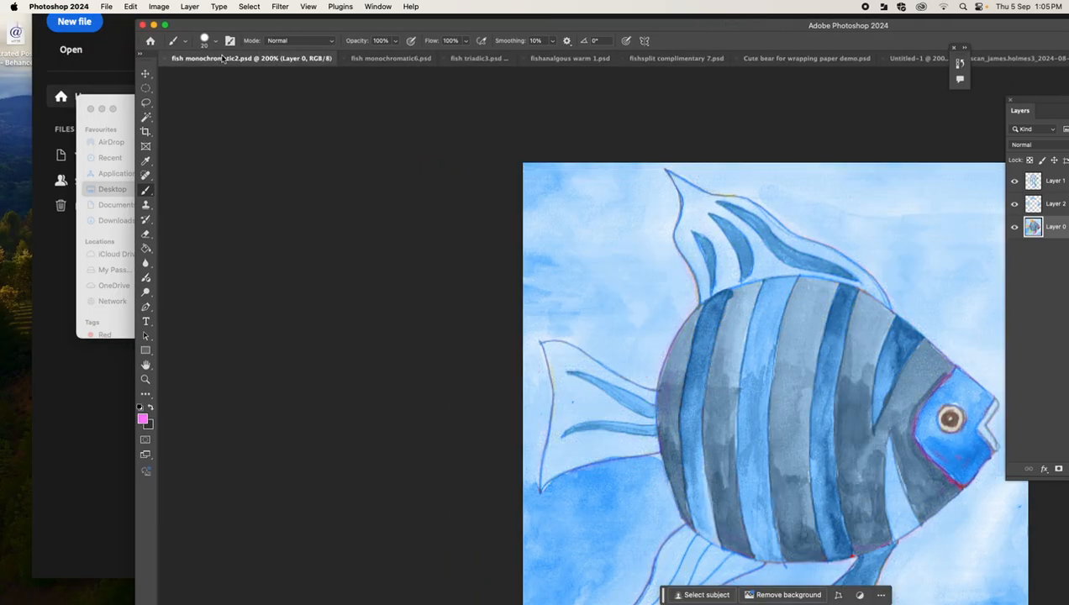
click(374, 59)
click(475, 59)
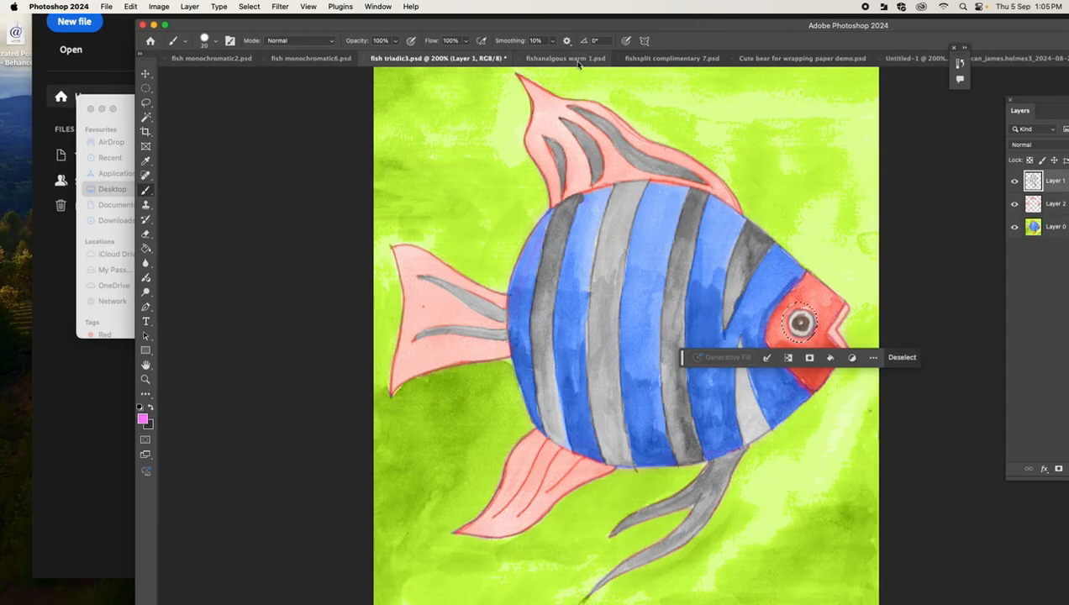
Switch to the Adobe Color wheel in Chrome and show its colour harmony options with the browser window moved into view.
drag(613, 27, 130, 22)
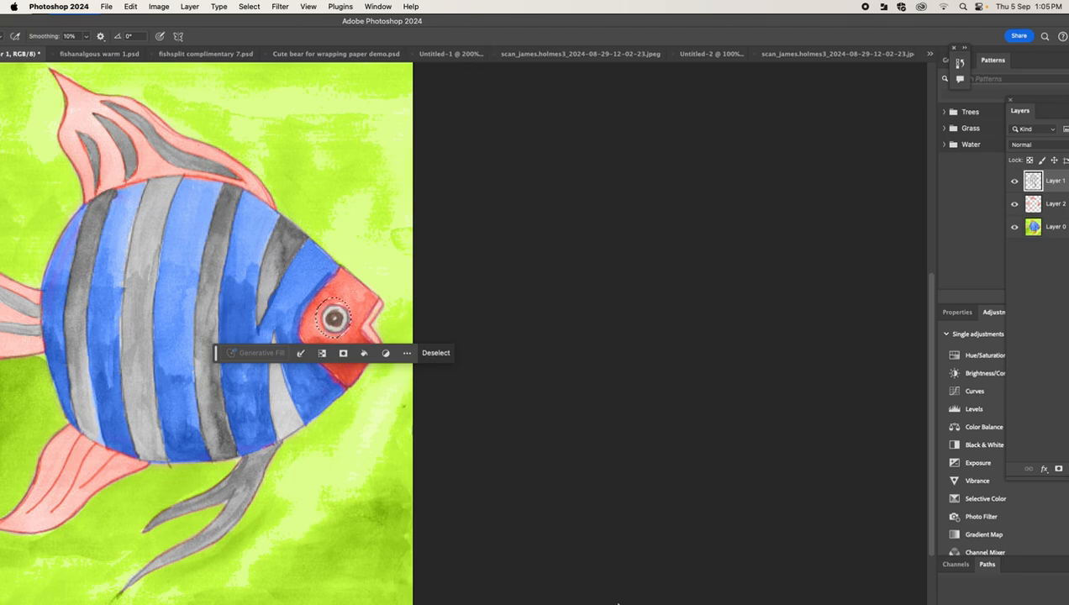
mouse_move(608, 598)
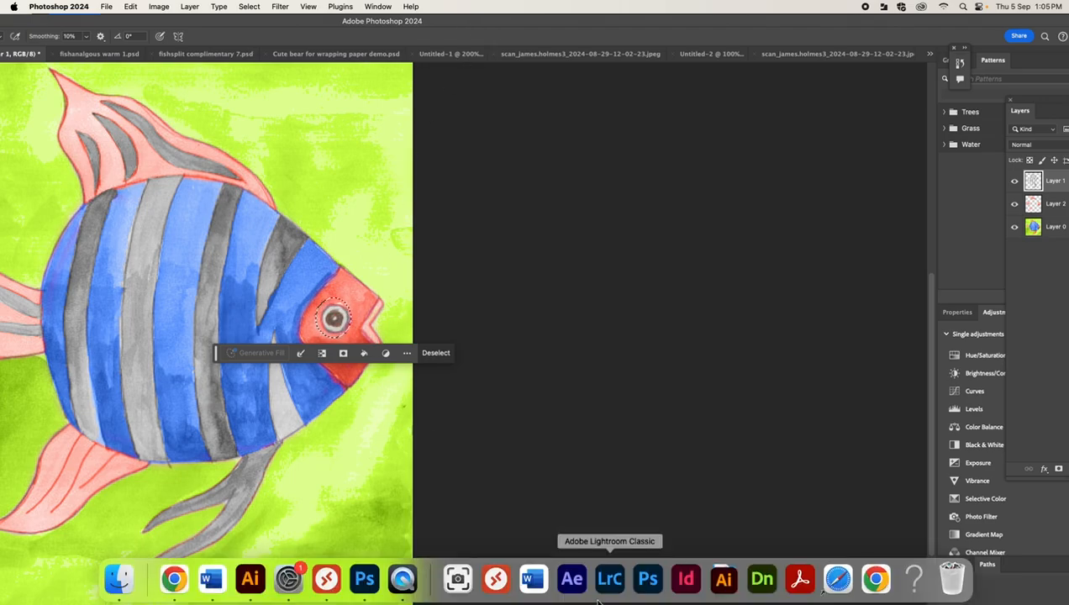
click(174, 579)
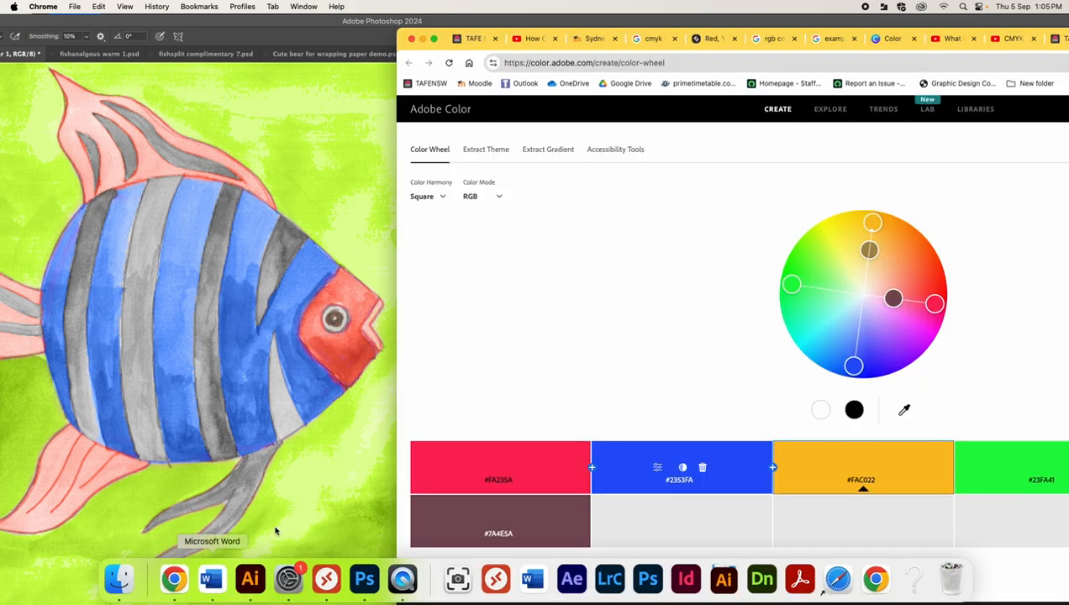
click(439, 196)
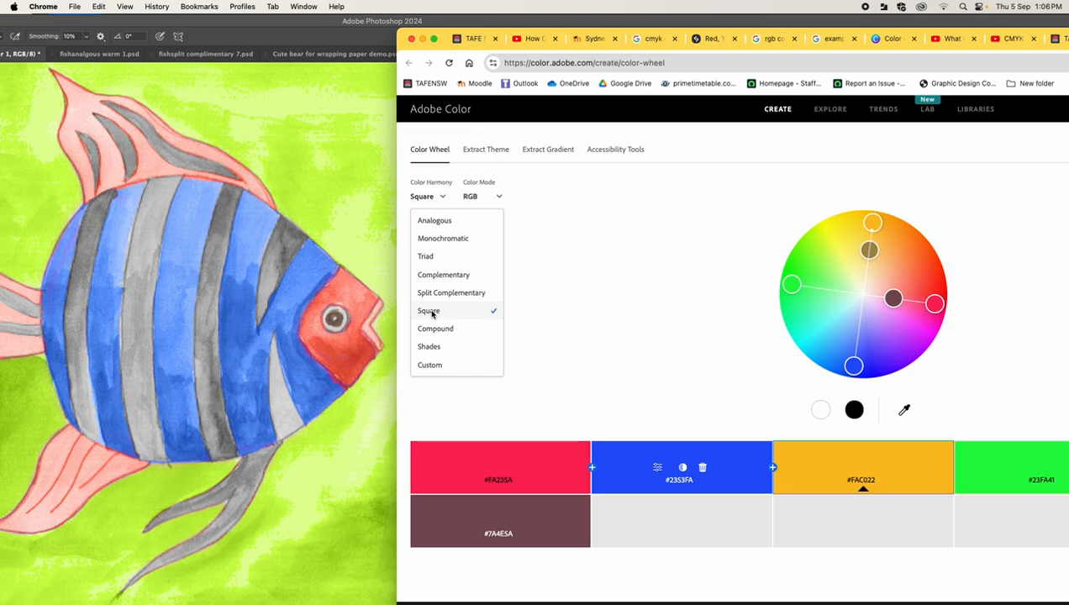
drag(439, 33, 133, 45)
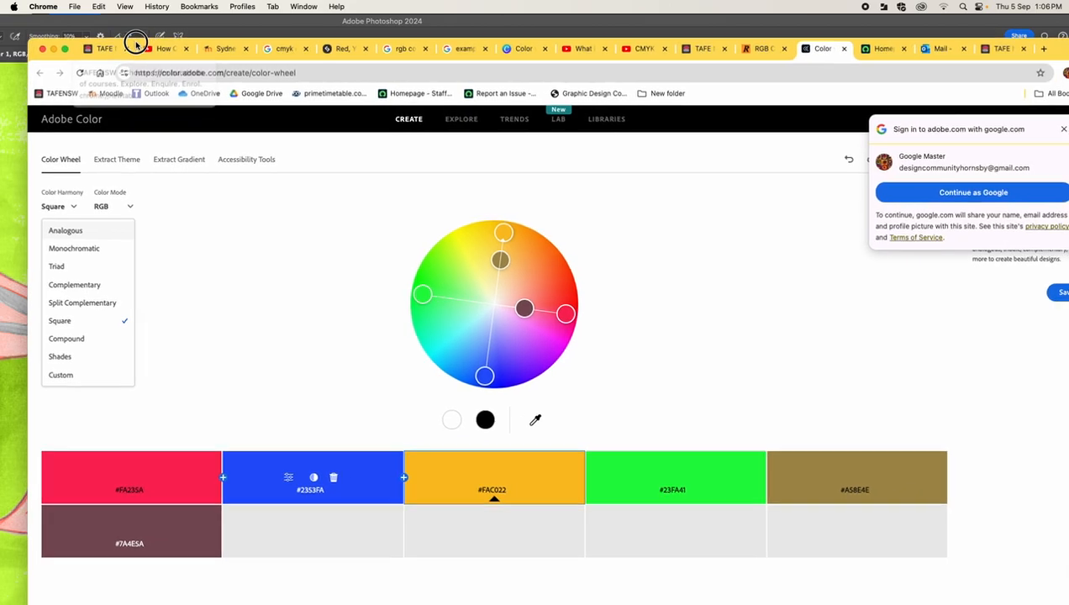
mouse_move(380, 599)
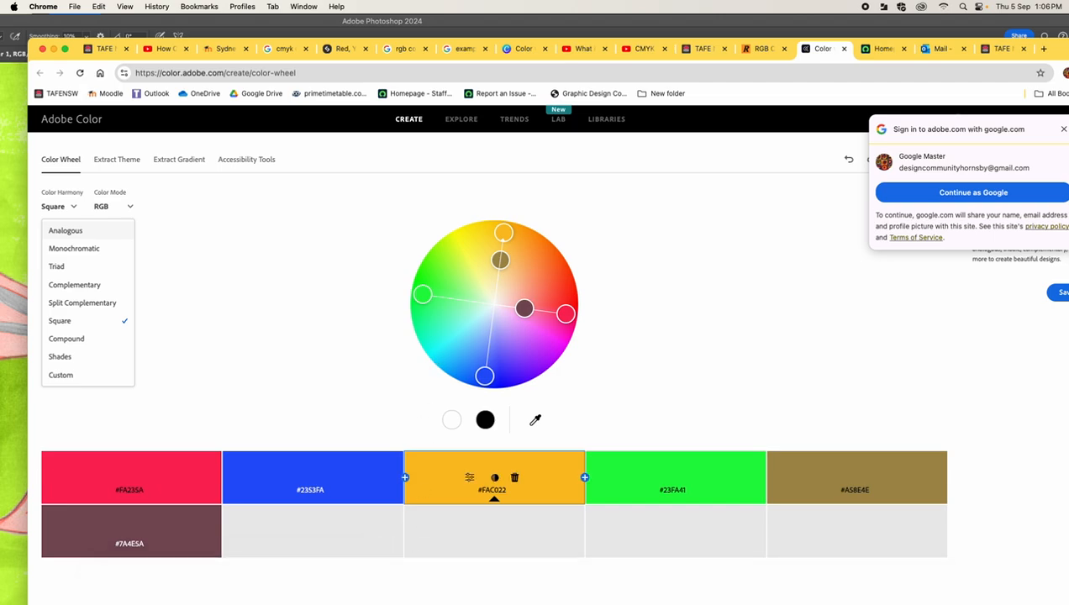
mouse_move(420, 593)
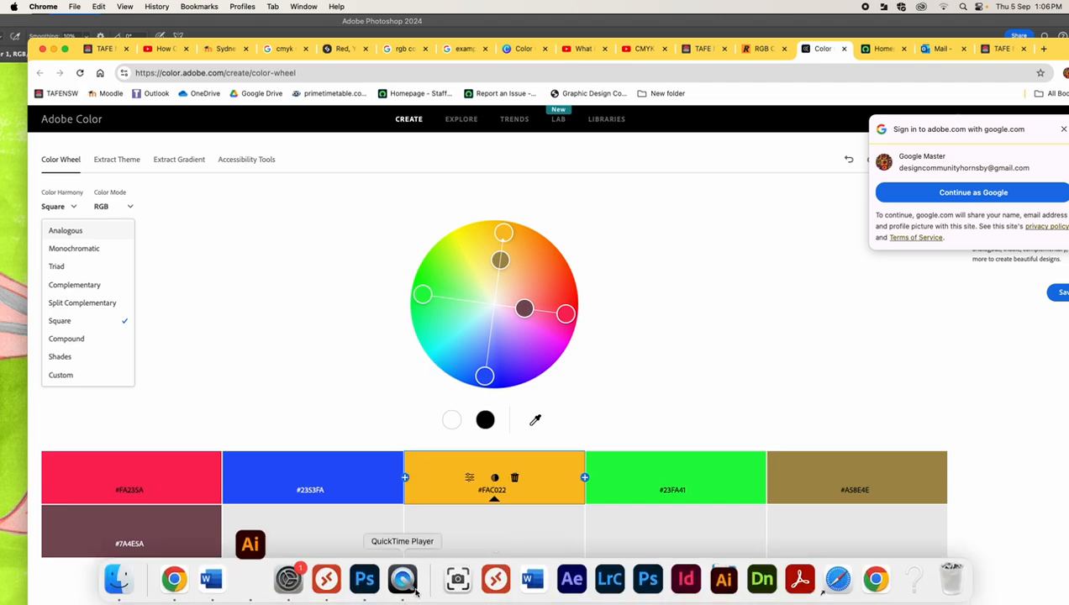